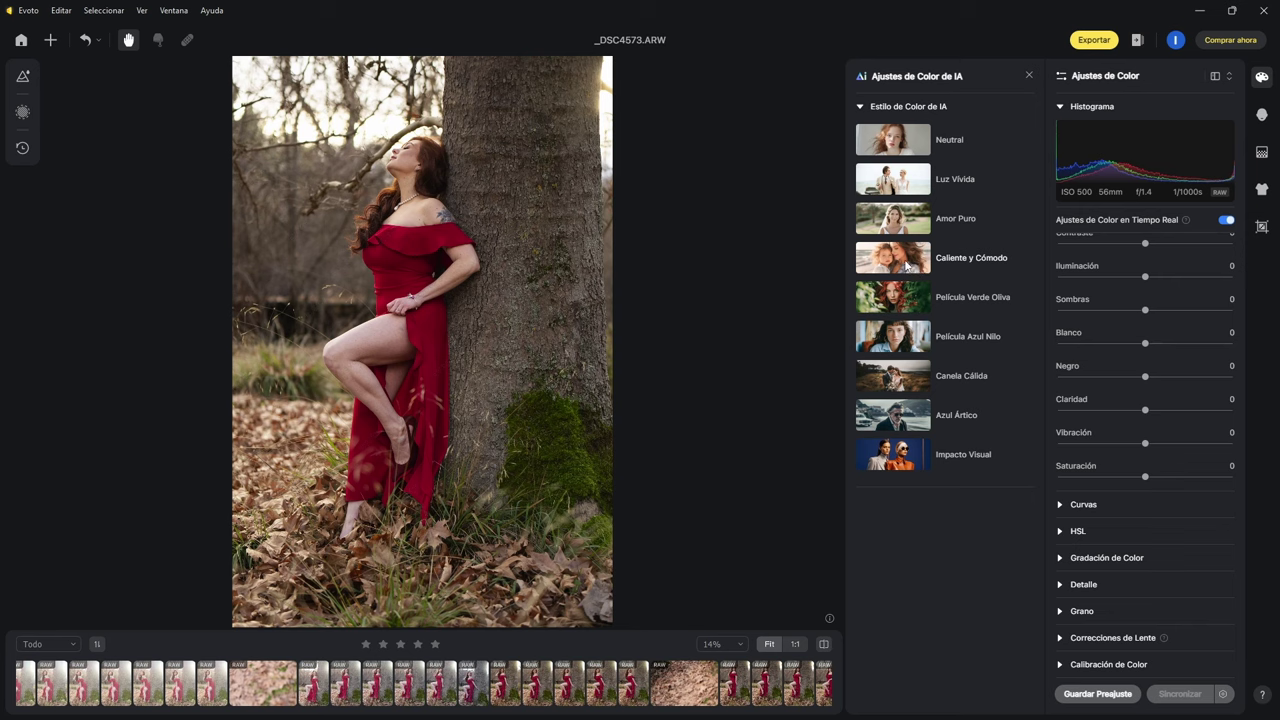
- Apply the "Caliente y Cómodo" AI color style to the photo and open the portrait retouching settings
left_click(907, 266)
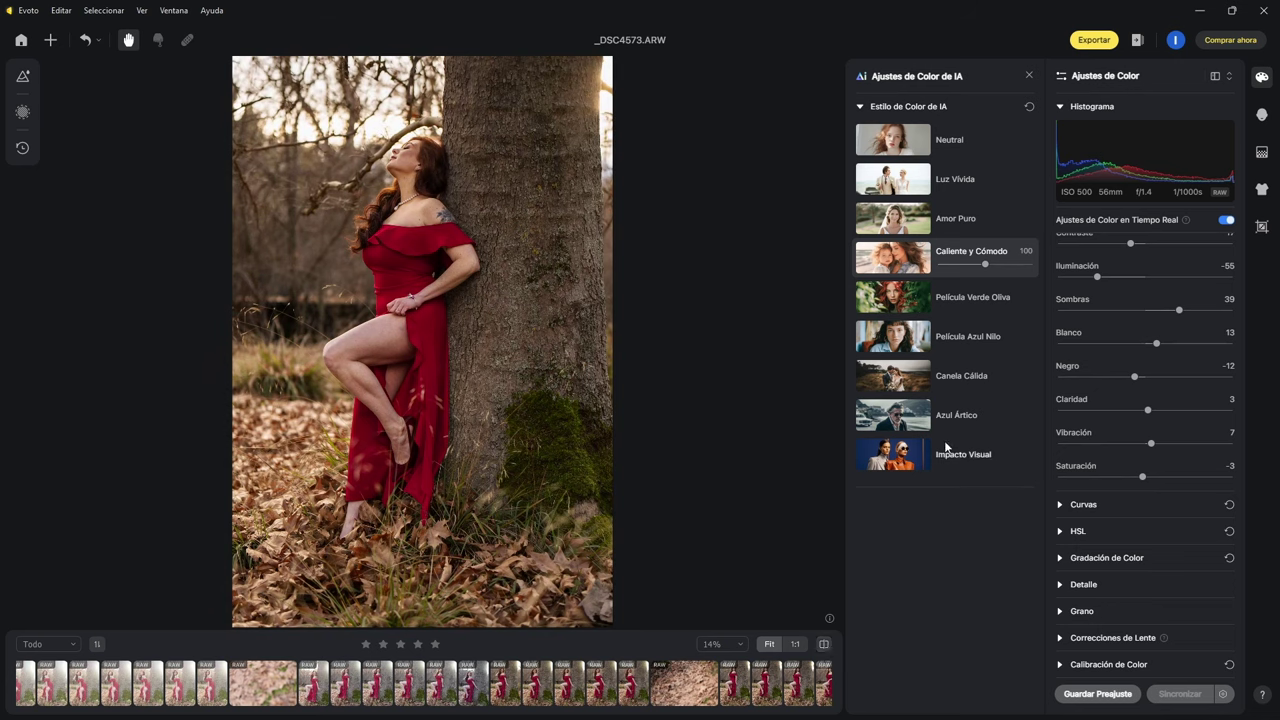
left_click(1262, 116)
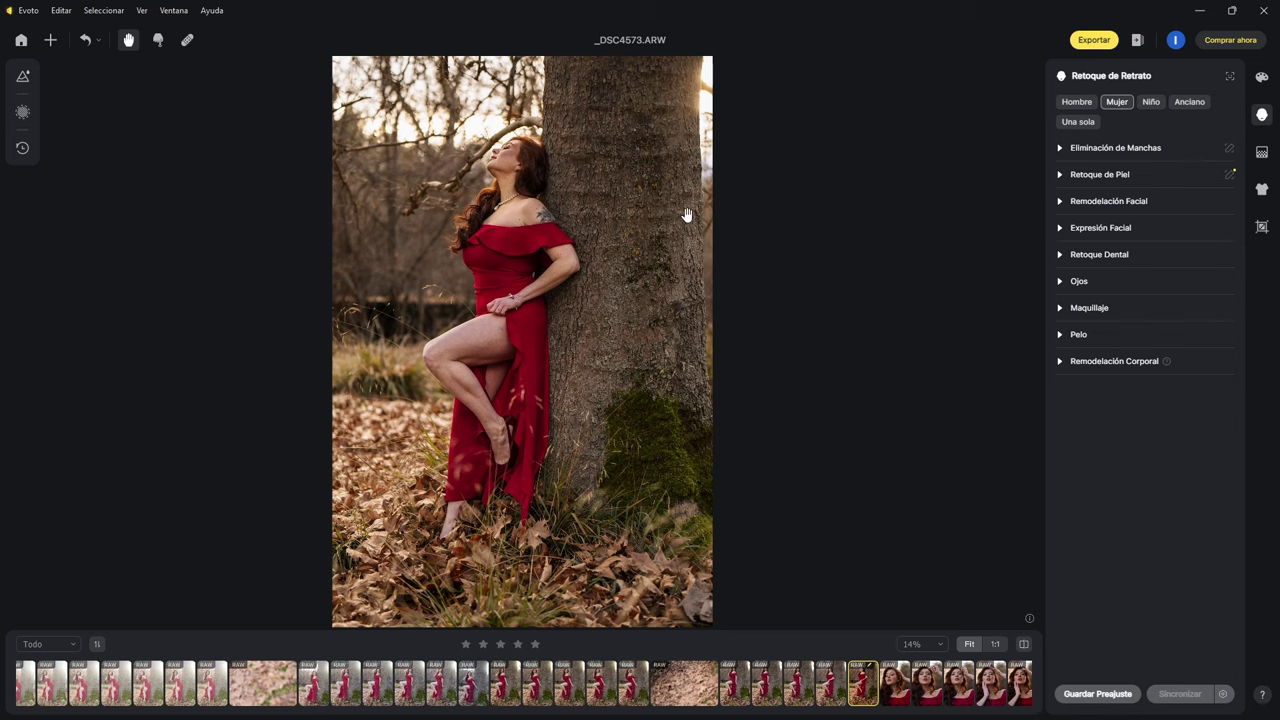
- Set the "Pecas y acné" blemish removal to 100, comparing the woman's skin with the effect at 0
scroll(490, 165, "up", 5)
scroll(490, 325, "down", 5)
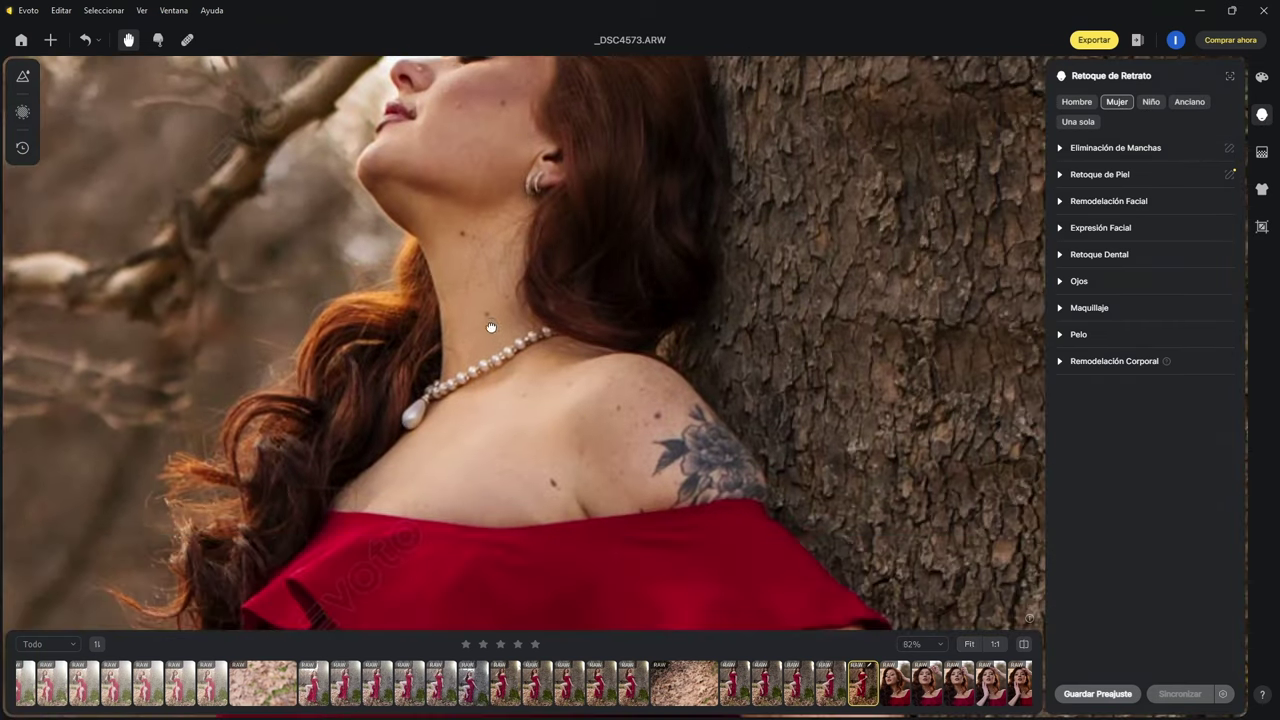
scroll(490, 325, "up", 2)
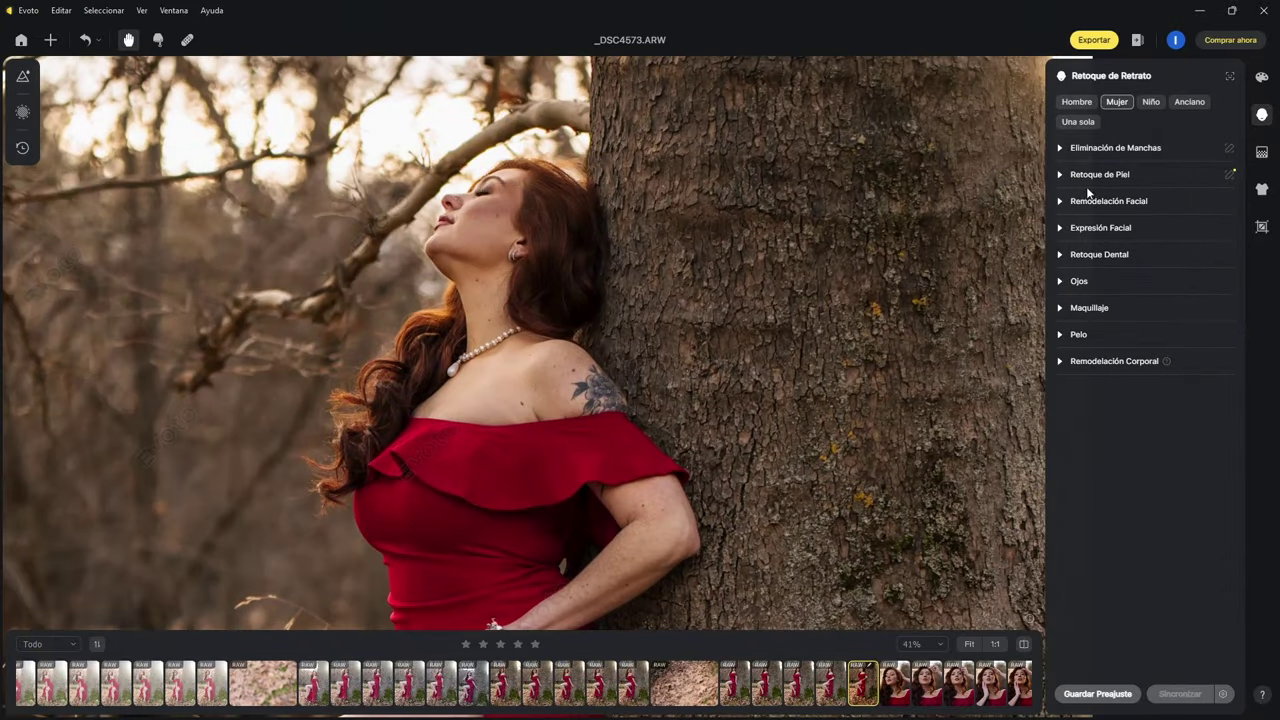
left_click(1061, 149)
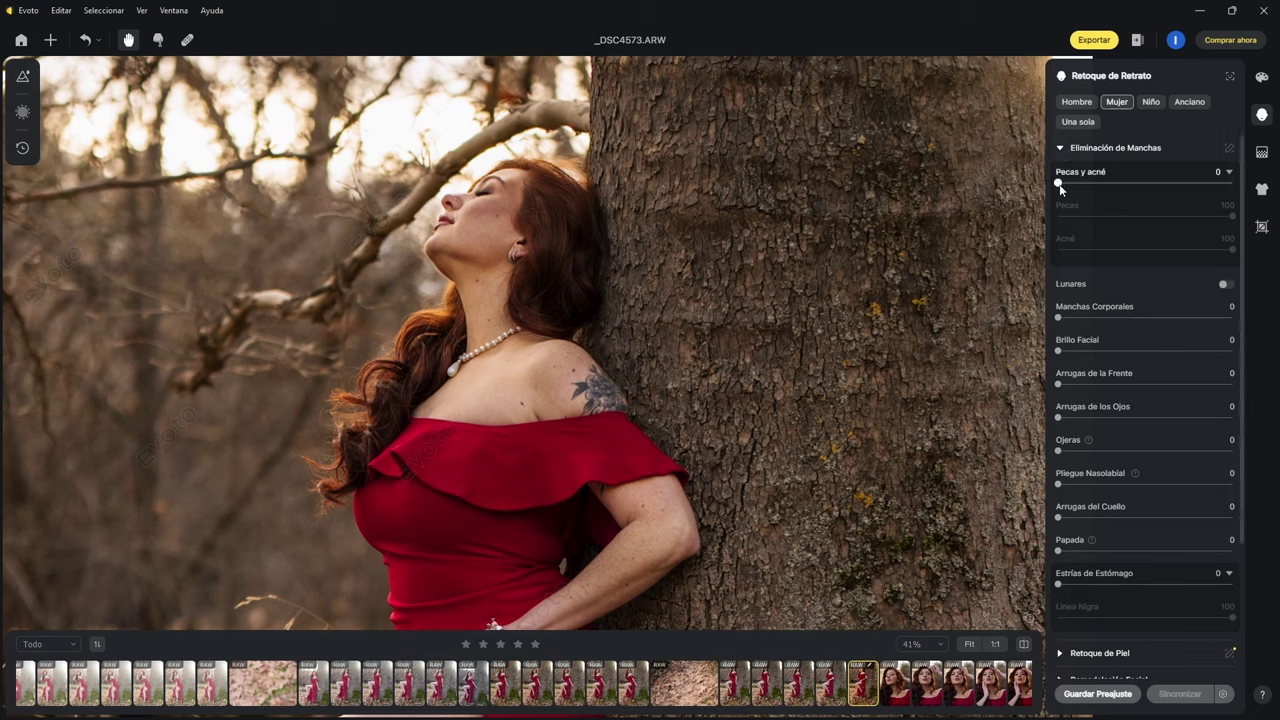
left_click_drag(1060, 188, 1236, 184)
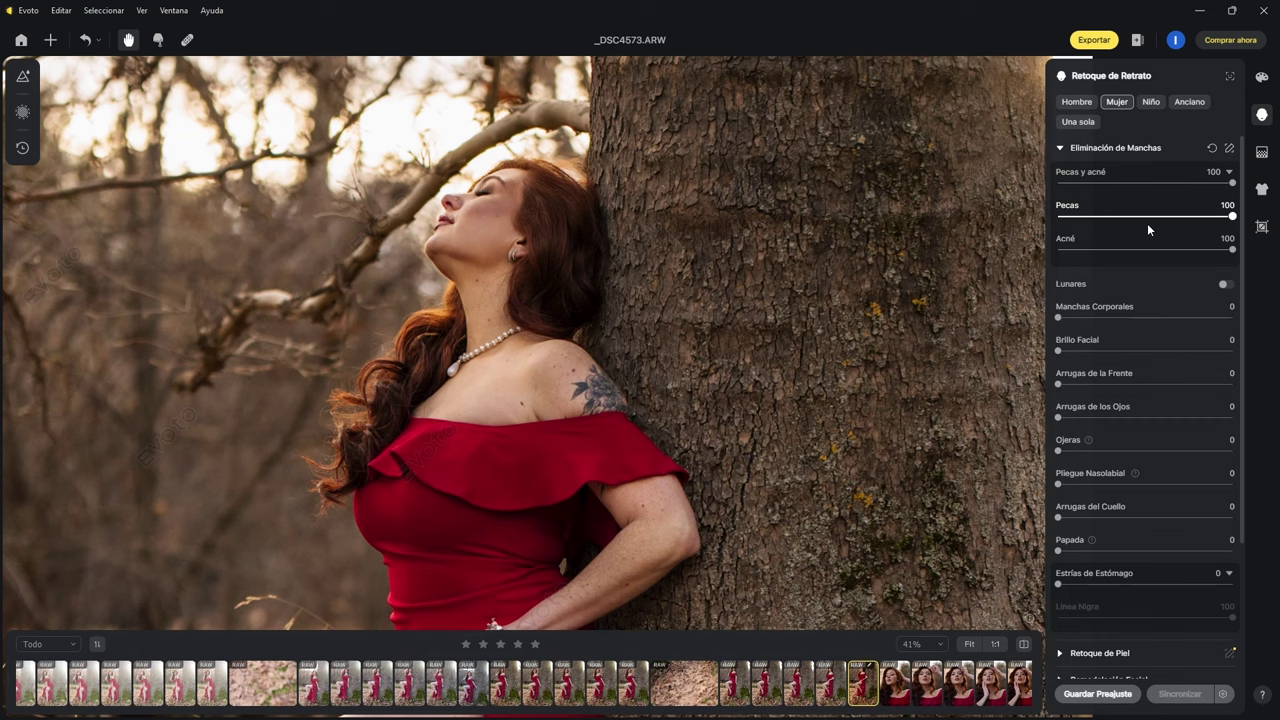
left_click_drag(1231, 184, 1058, 188)
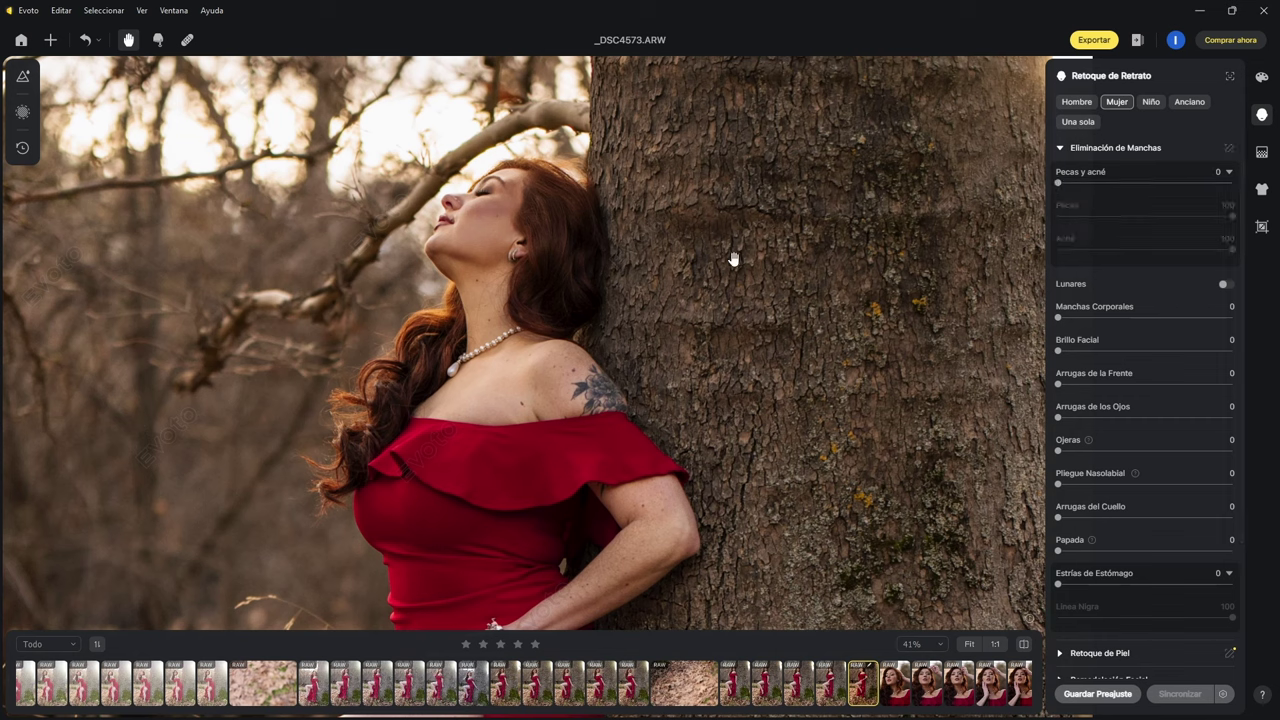
left_click_drag(1058, 184, 1219, 184)
left_click(1234, 187)
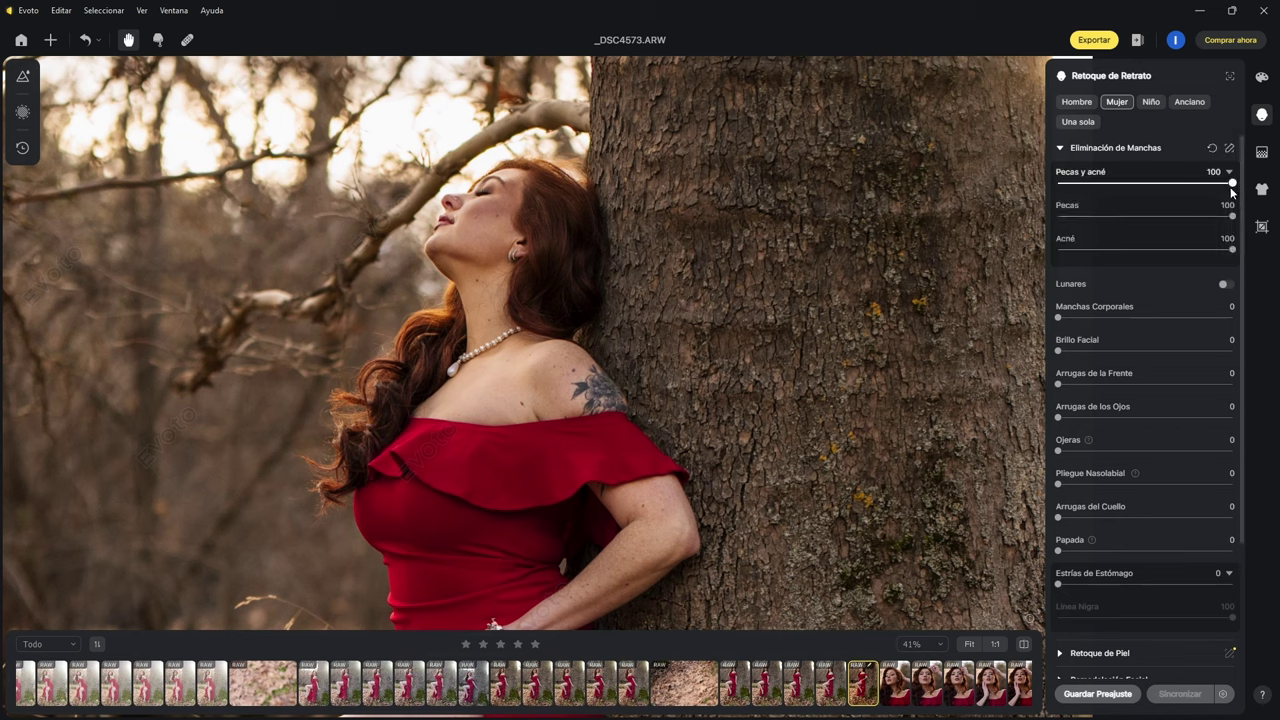
- Turn on mole removal ("Lunares") and set both "Manchas Corporales" and "Brillo Facial" to 100
left_click(1224, 287)
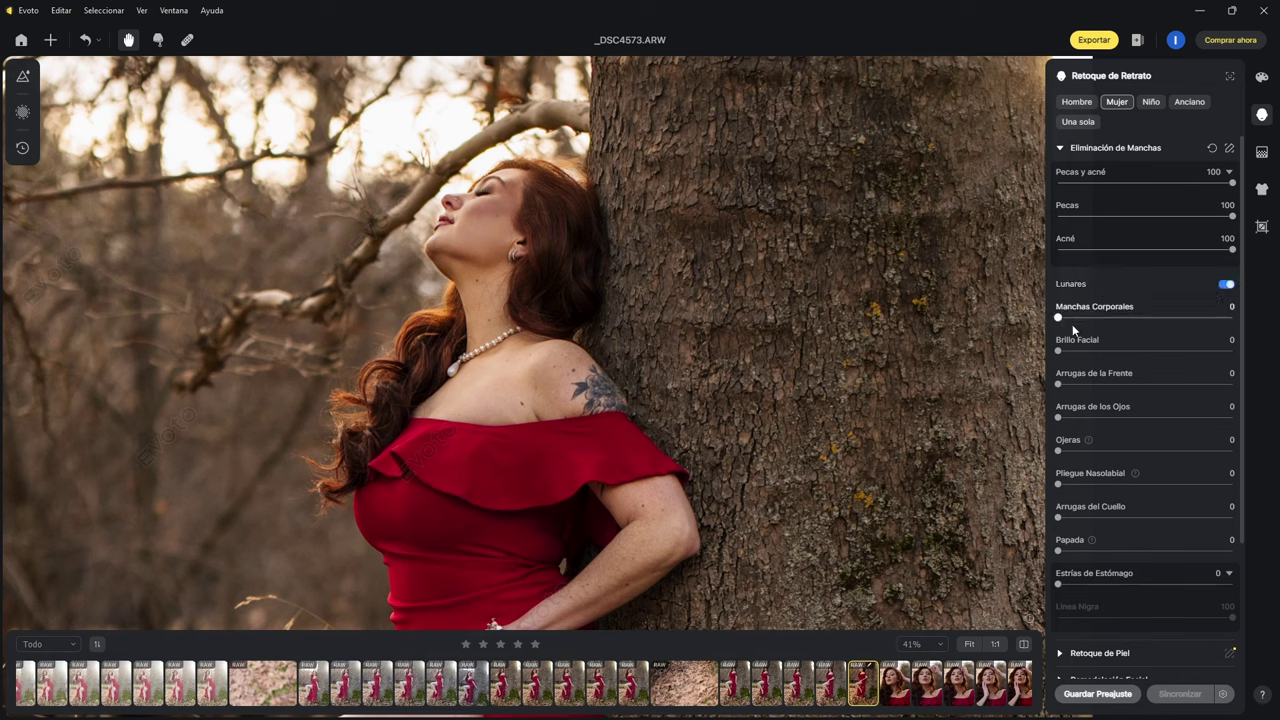
left_click_drag(1061, 318, 1240, 318)
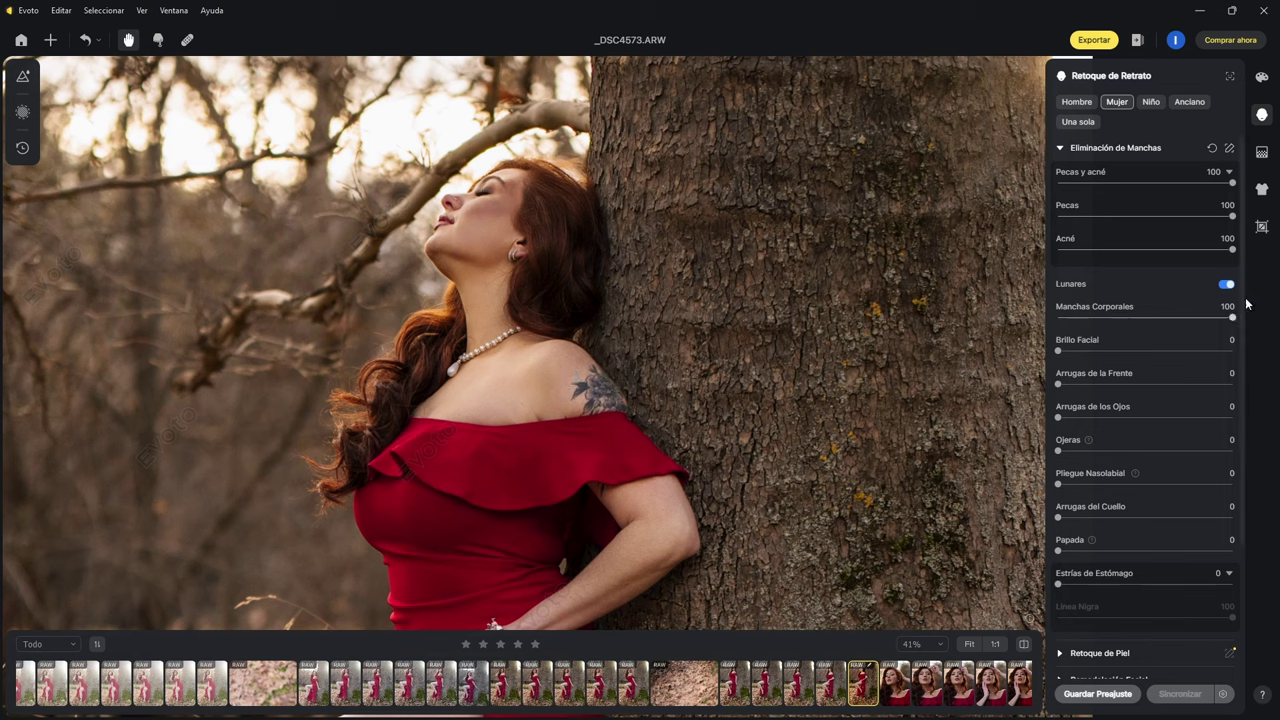
mouse_move(1233, 318)
left_mouse_down()
mouse_move(1020, 329)
mouse_move(1244, 322)
left_mouse_up()
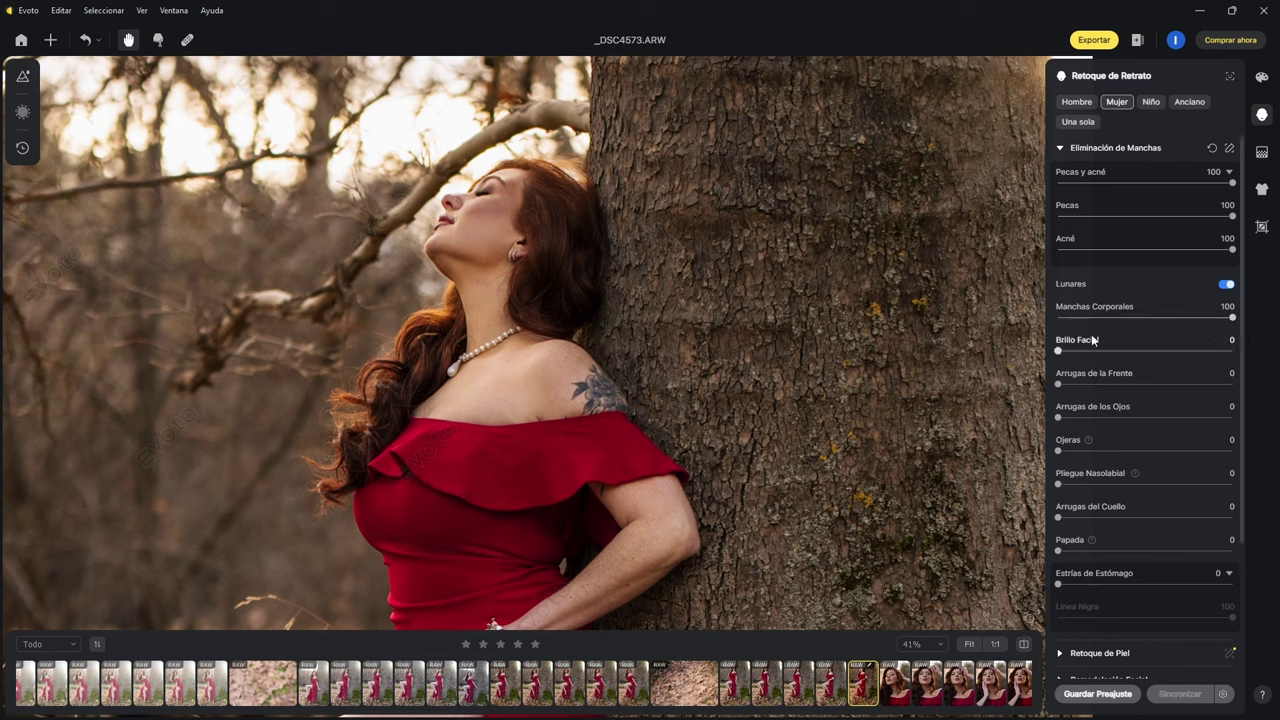
left_click_drag(1060, 354, 1236, 351)
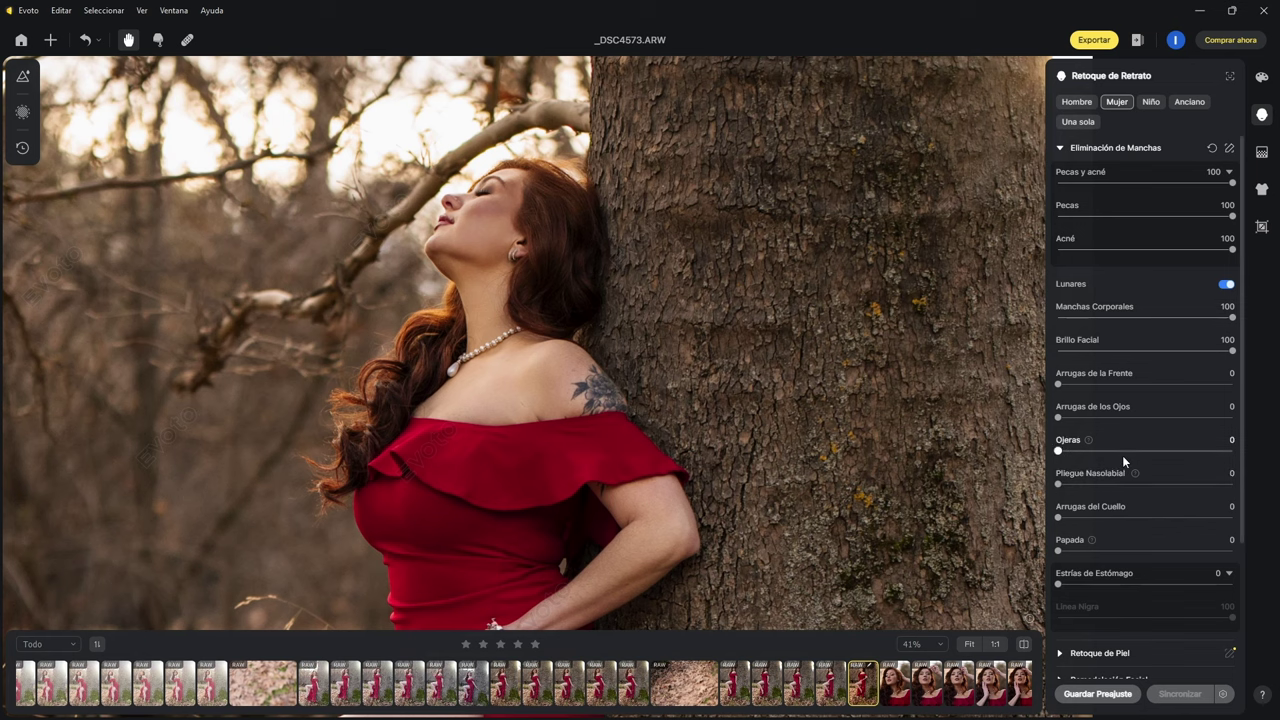
- In the skin retouching settings, set "Suav. Piel de Cara (Aclarar y Oscurecer)" and "Suavizado de Piel de Cara" to 100
scroll(1122, 455, "down", 4)
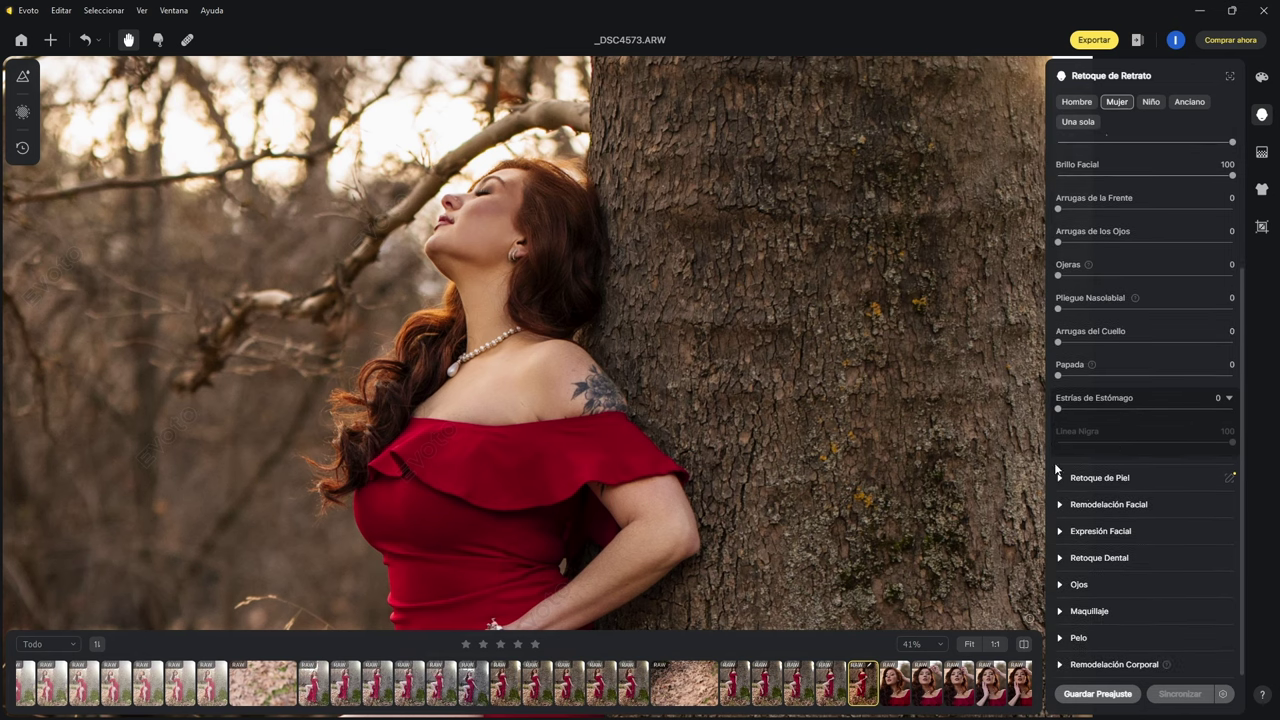
left_click(1059, 479)
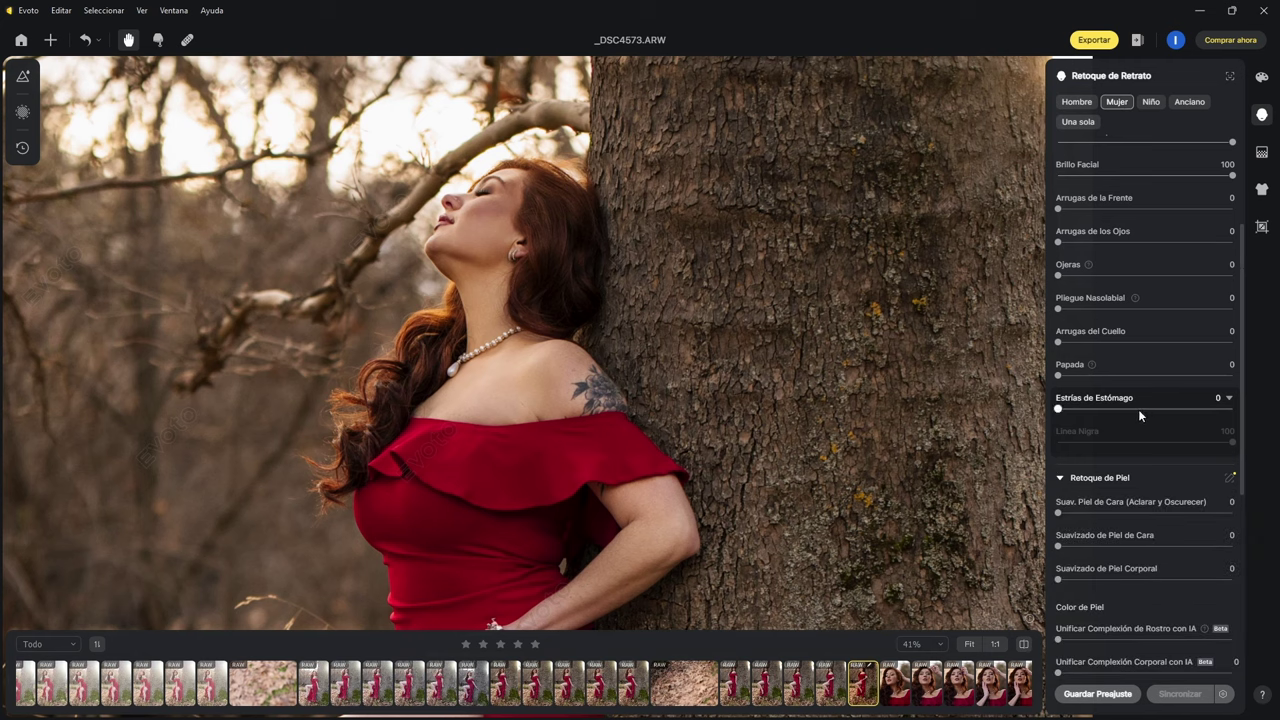
left_click_drag(1058, 513, 1240, 512)
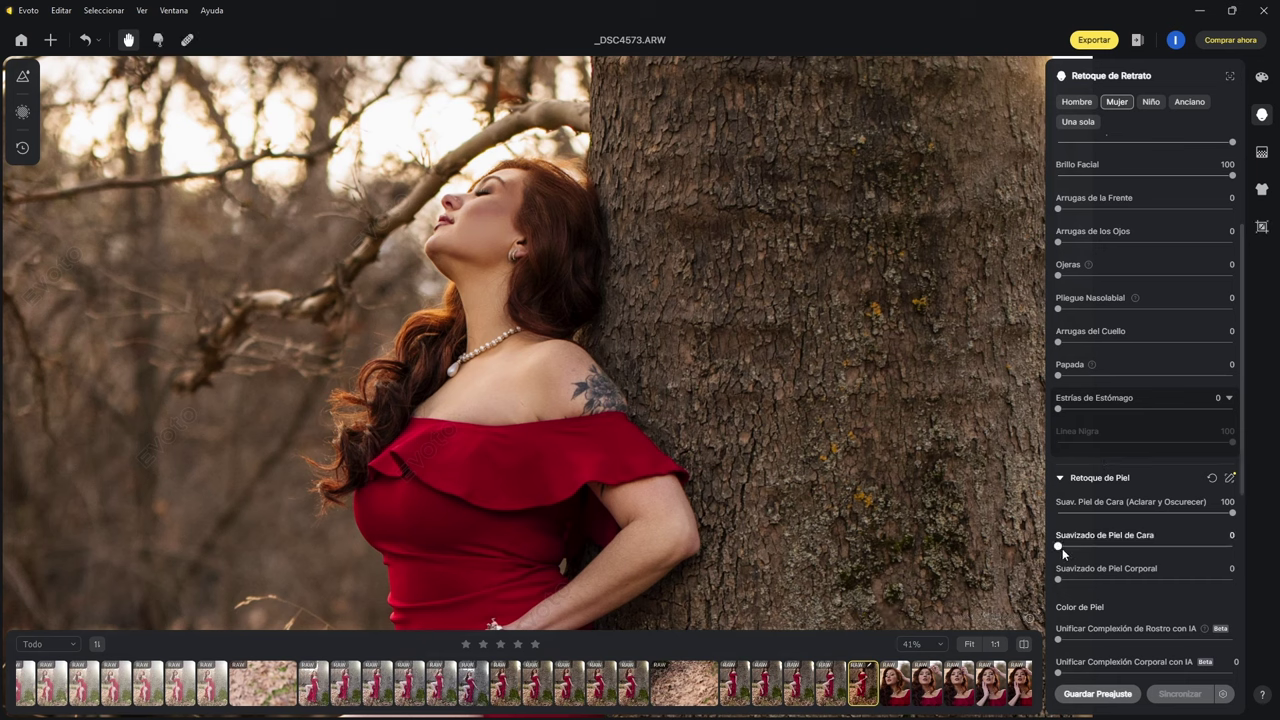
left_click_drag(1065, 545, 1229, 550)
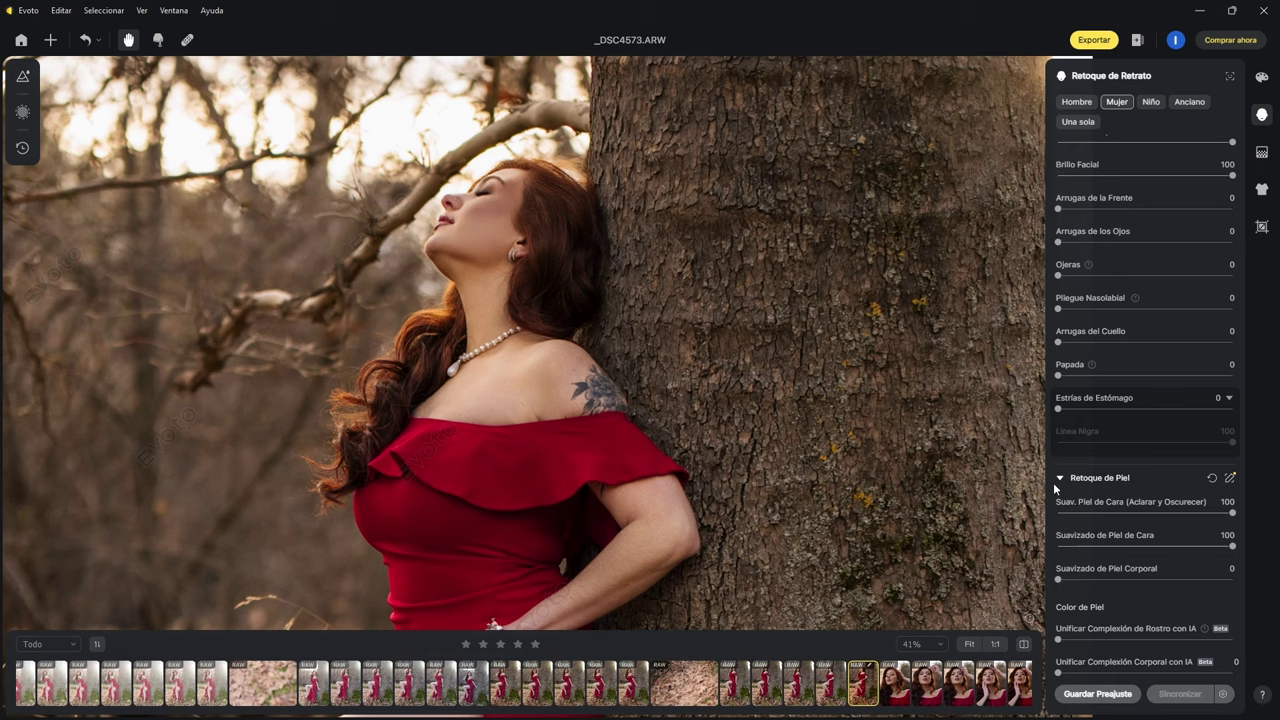
- Set the body skin smoothing ("Suavizado de Piel Corporal") to 100 and check the effect on the legs
left_click_drag(1059, 580, 1106, 580)
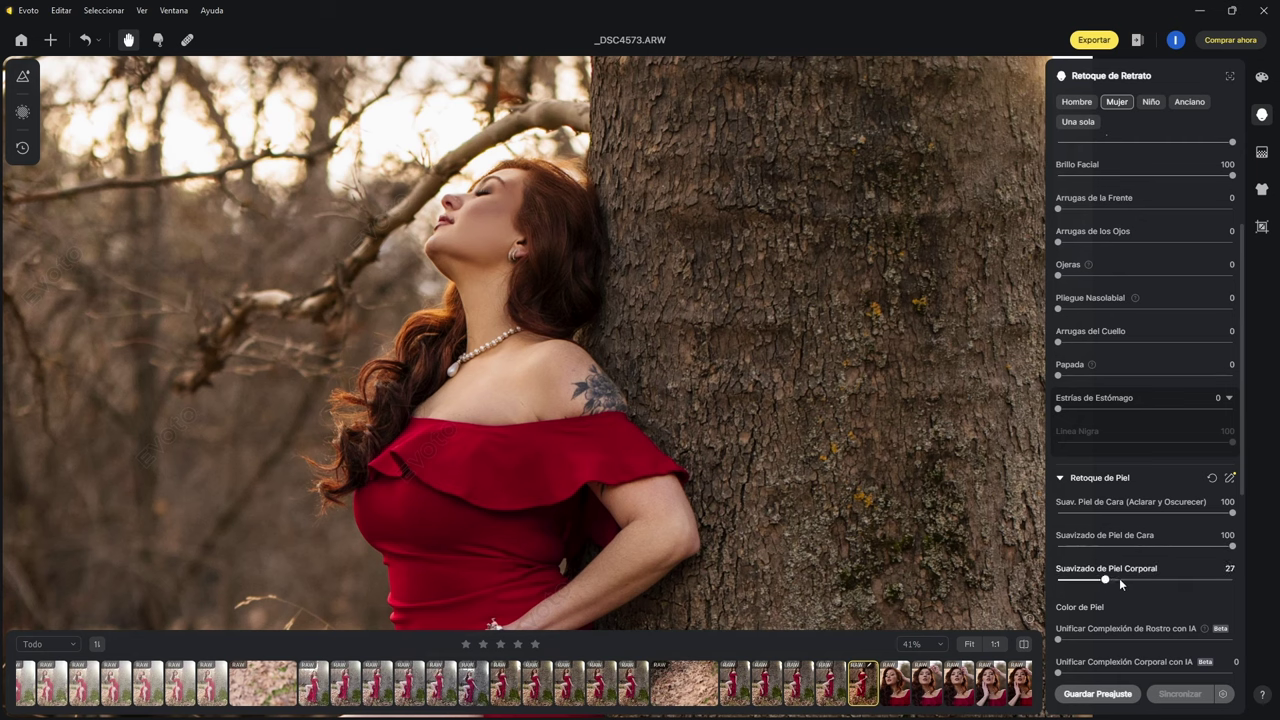
left_click_drag(1216, 583, 1236, 580)
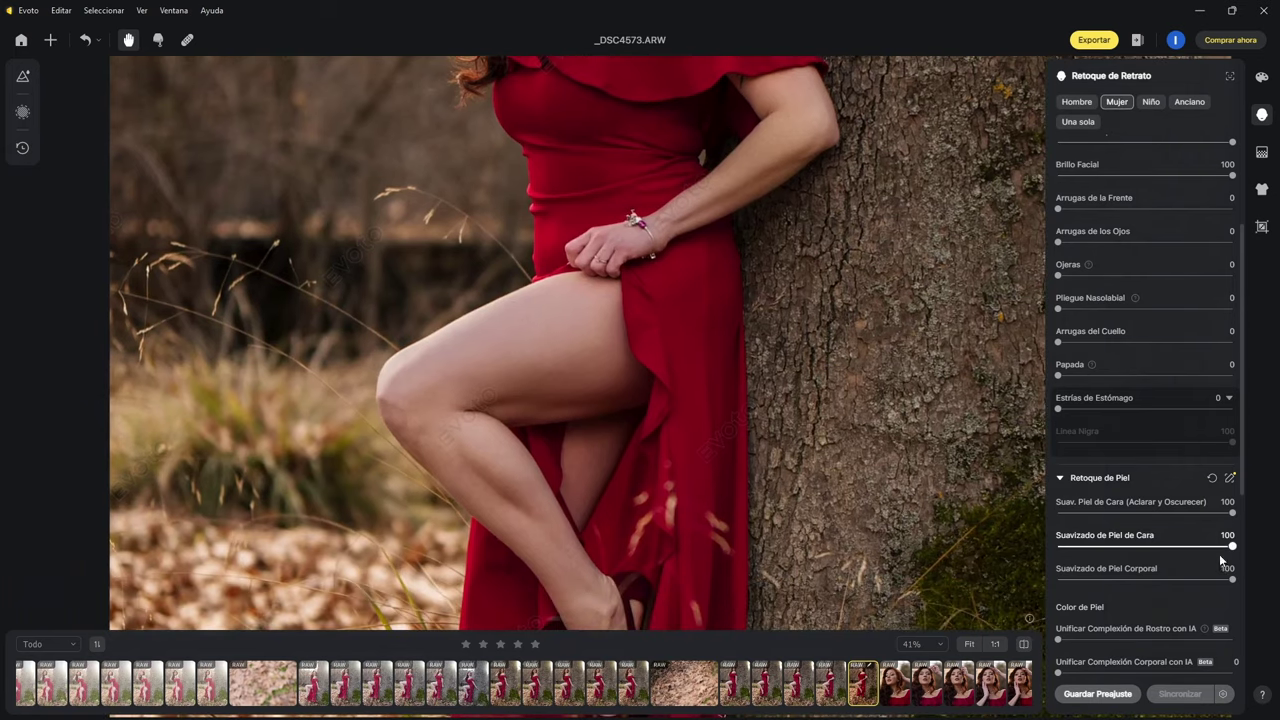
left_click_drag(1232, 583, 1266, 586)
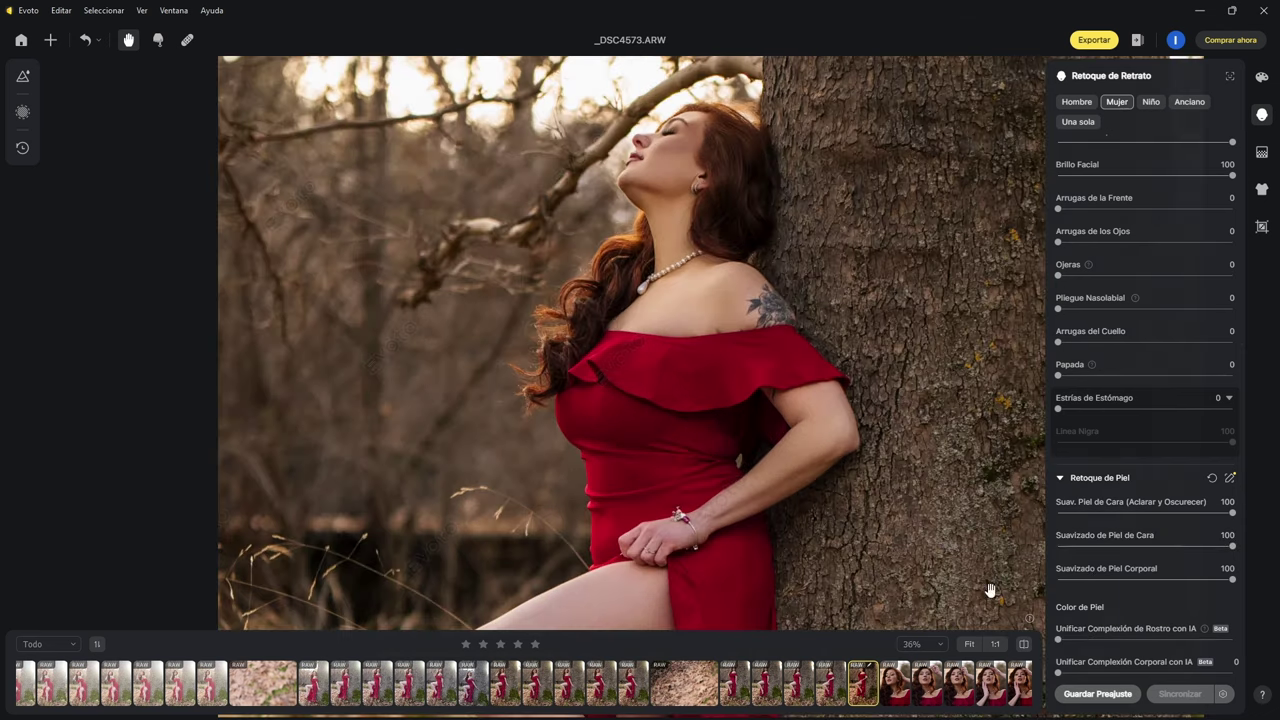
- Raise "Unificar Complexión de Rostro con IA" to just over a third of its range and set "Unificar Complexión Corporal con IA" to 39
left_click_drag(1062, 640, 1121, 641)
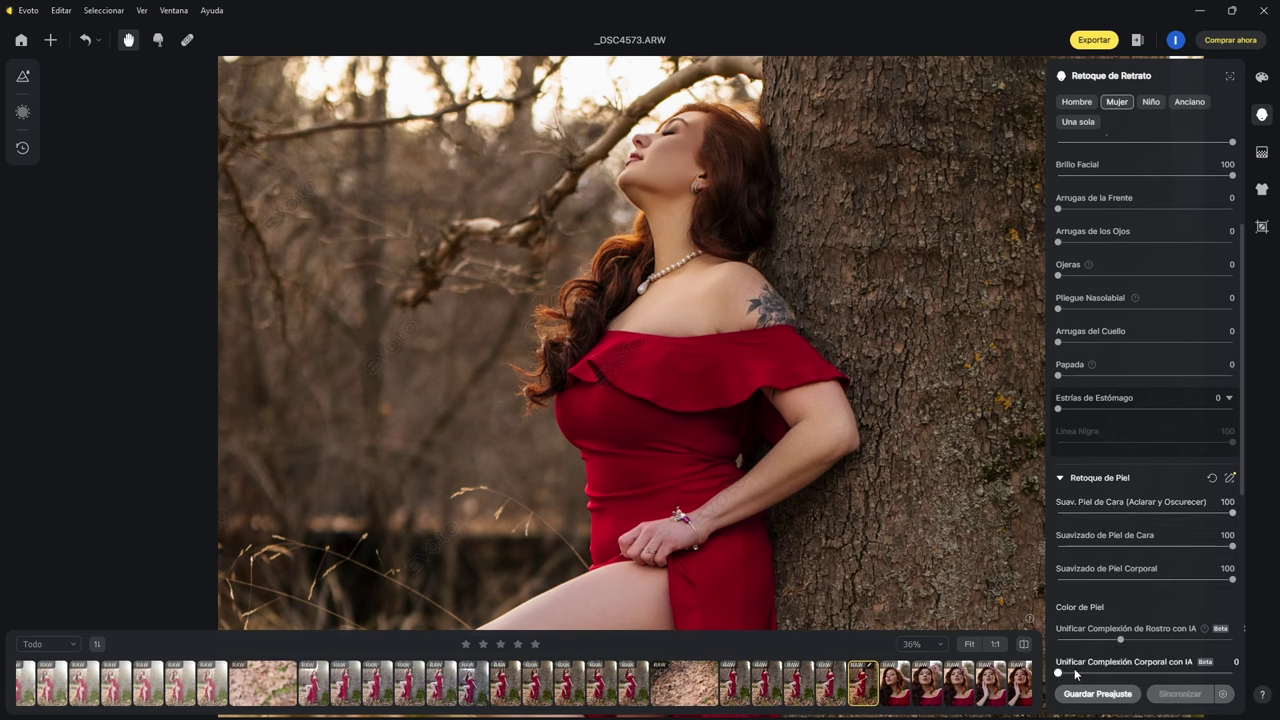
left_click_drag(1063, 677, 1126, 675)
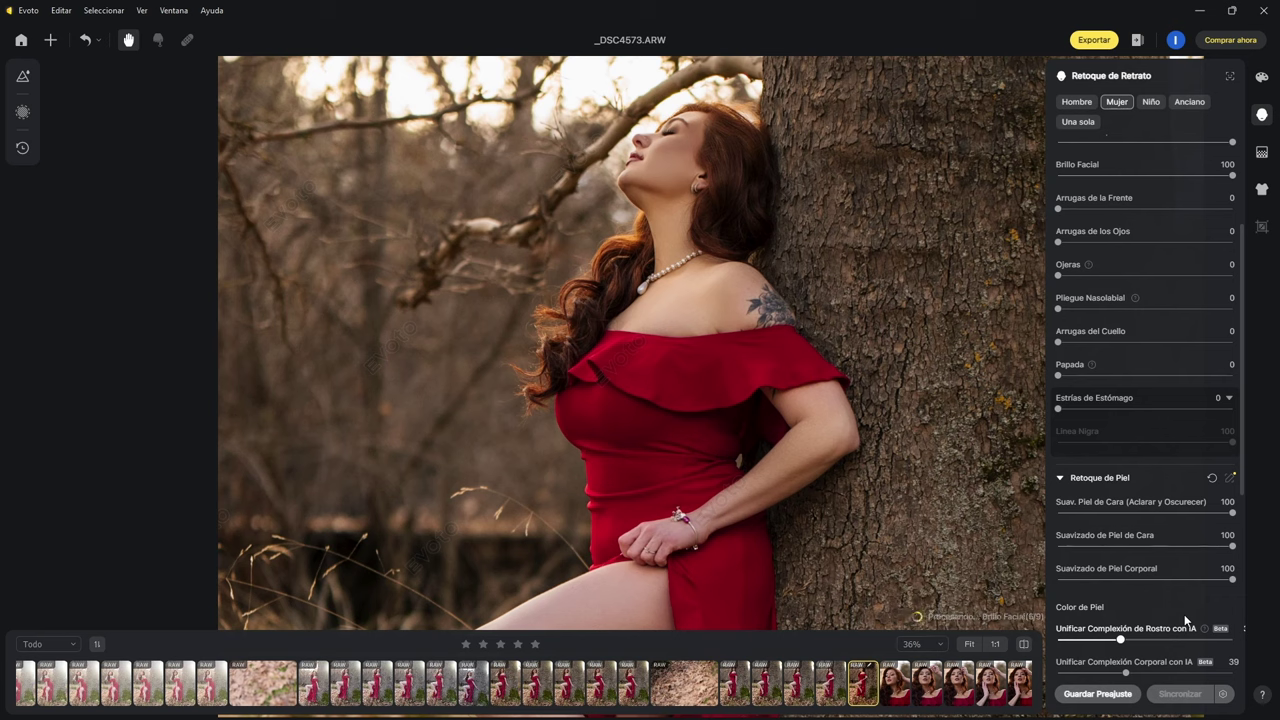
- Set the stray hair removal ("Eliminar los Pelos Sueltos") in the hair settings to 100, checking the loose strands up close
scroll(1140, 572, "down", 1)
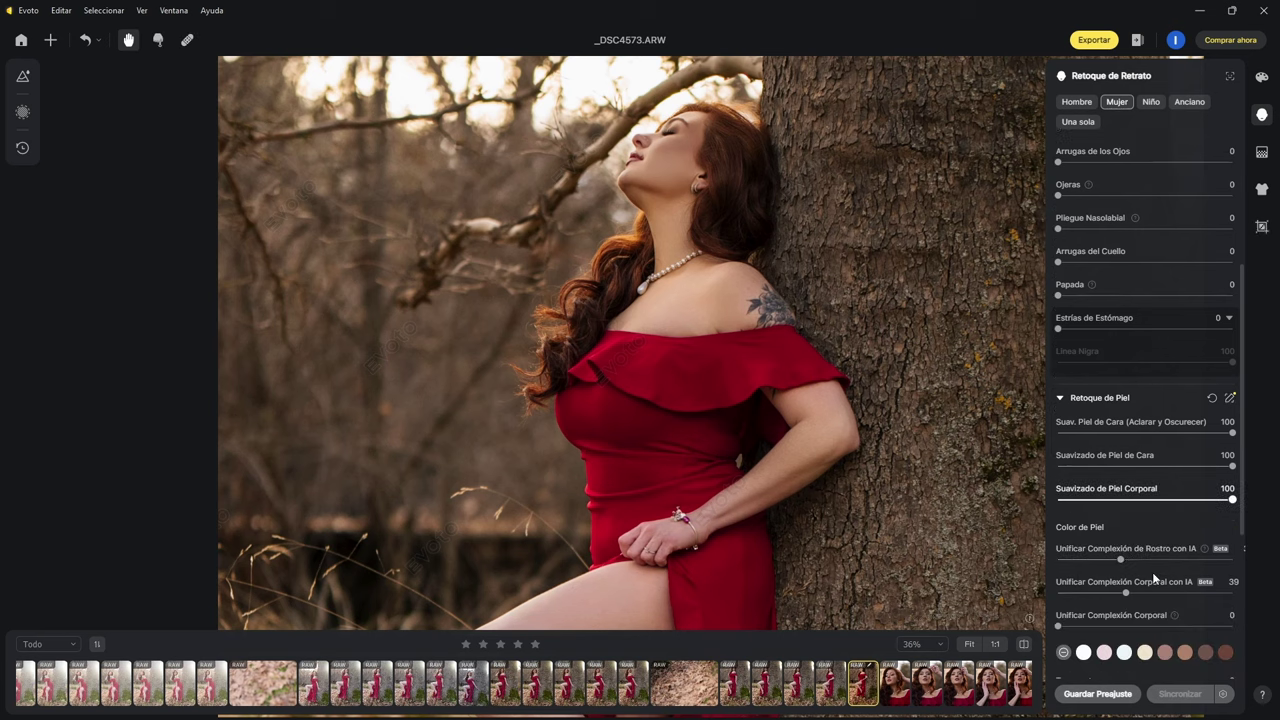
scroll(1152, 572, "down", 1)
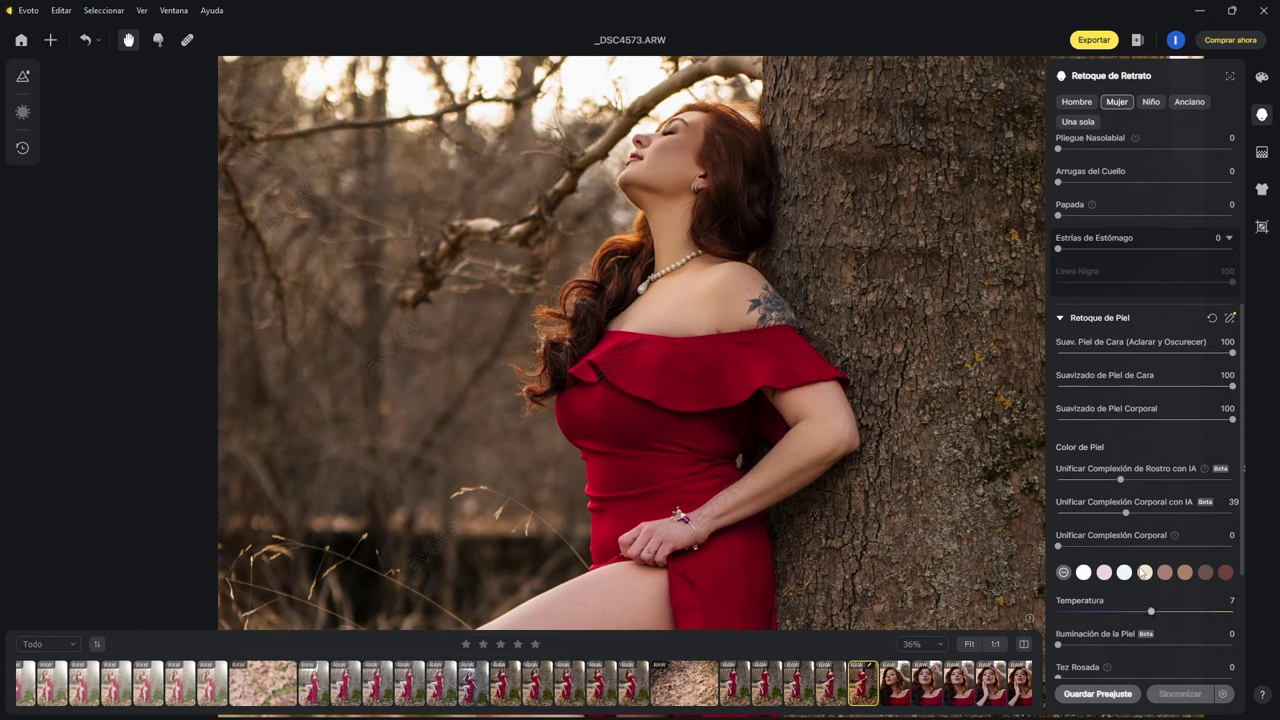
scroll(1140, 580, "down", 1)
scroll(1138, 566, "down", 1)
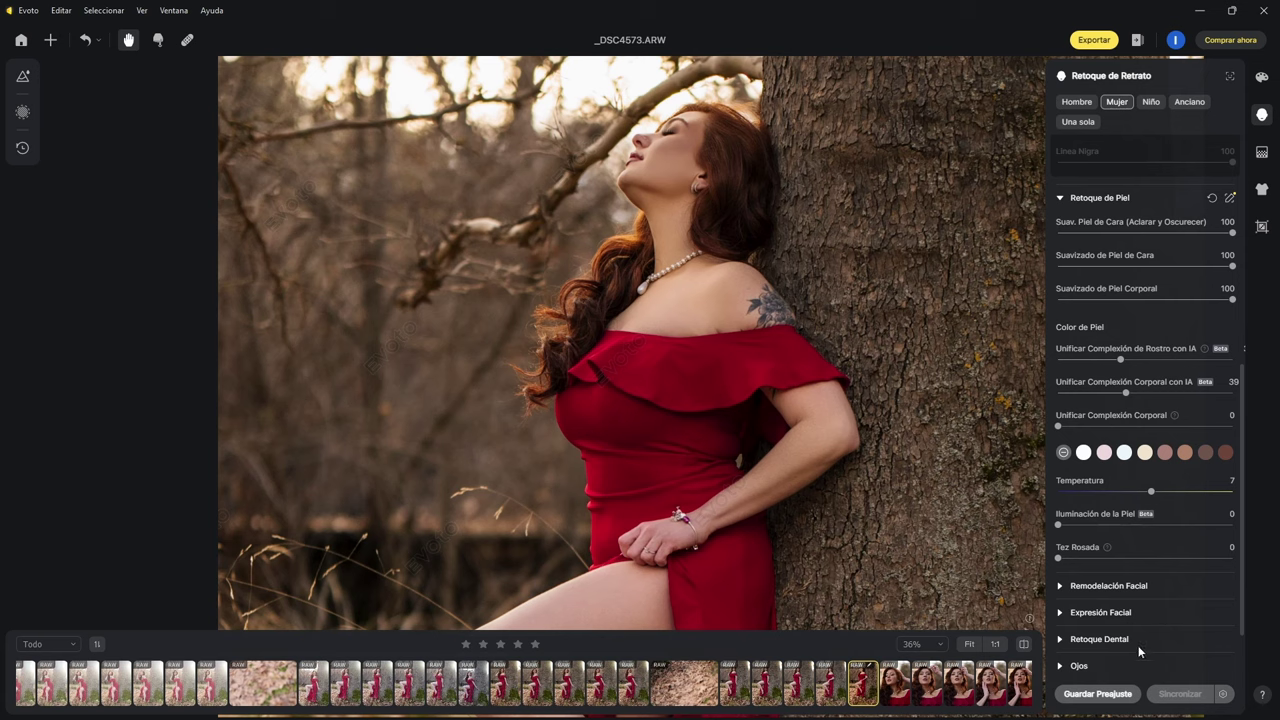
scroll(1171, 625, "down", 2)
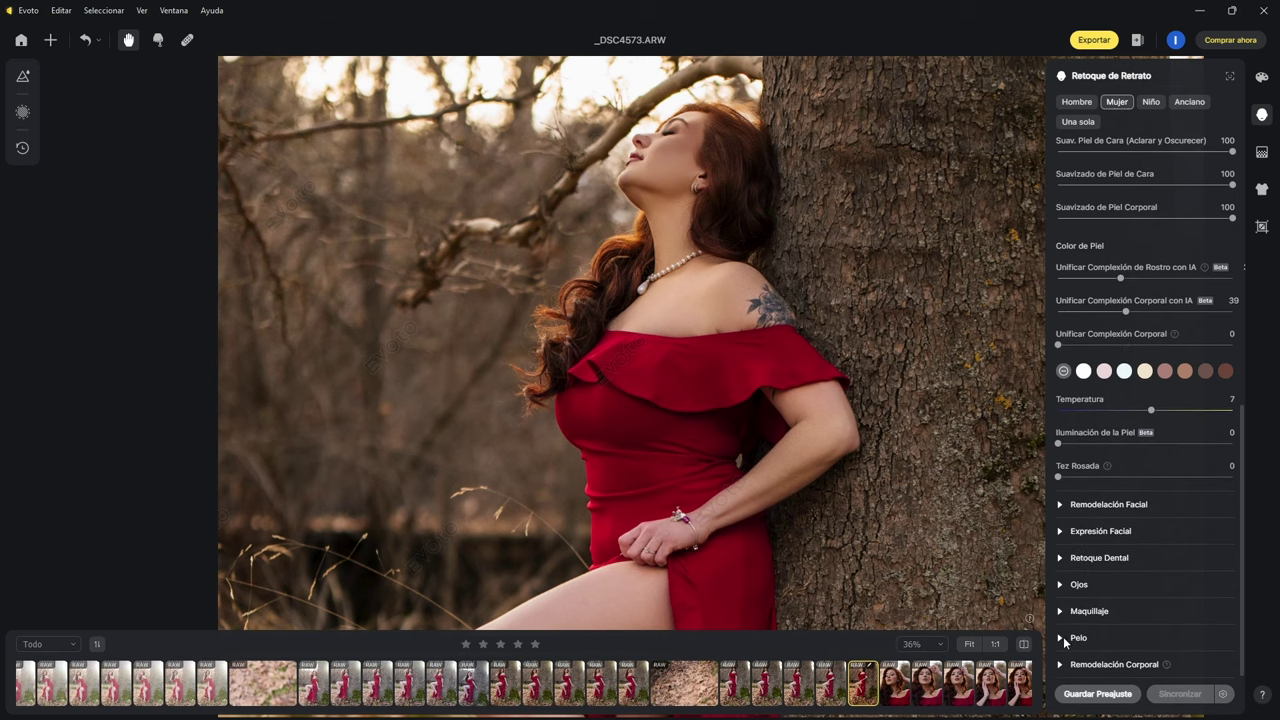
scroll(1124, 566, "up", 1)
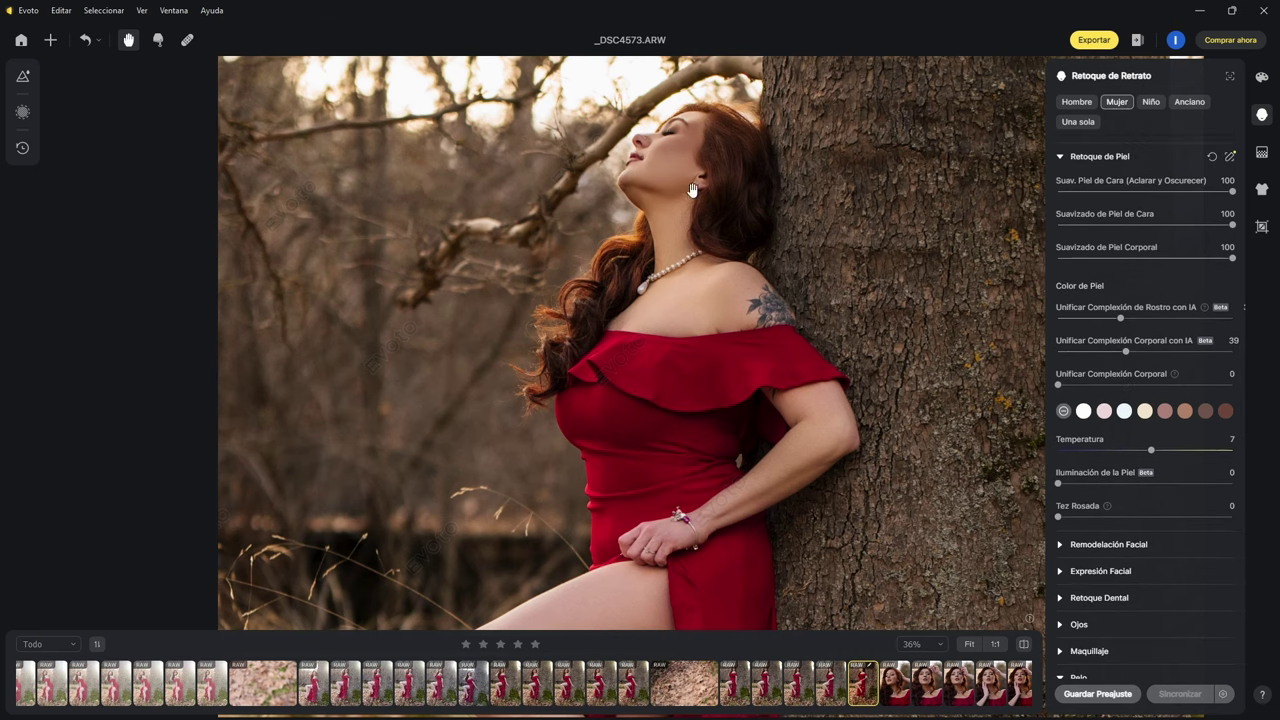
left_click_drag(693, 191, 590, 265)
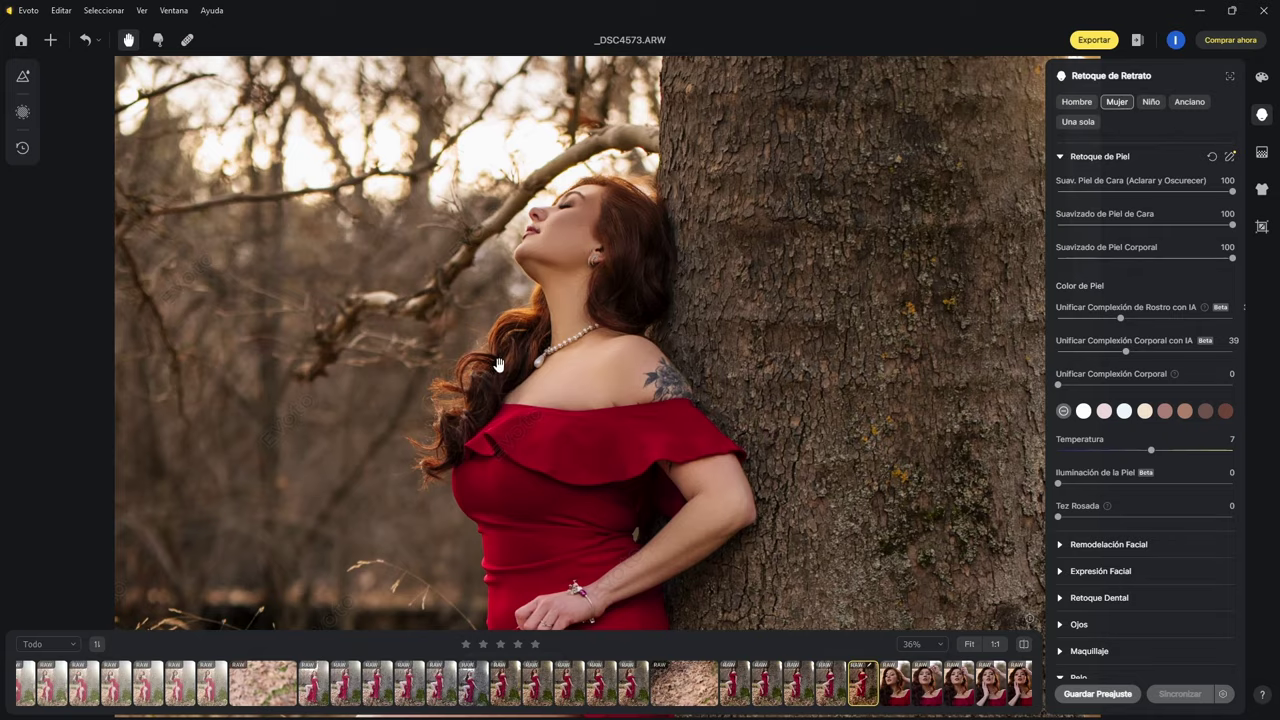
scroll(494, 366, "up", 3)
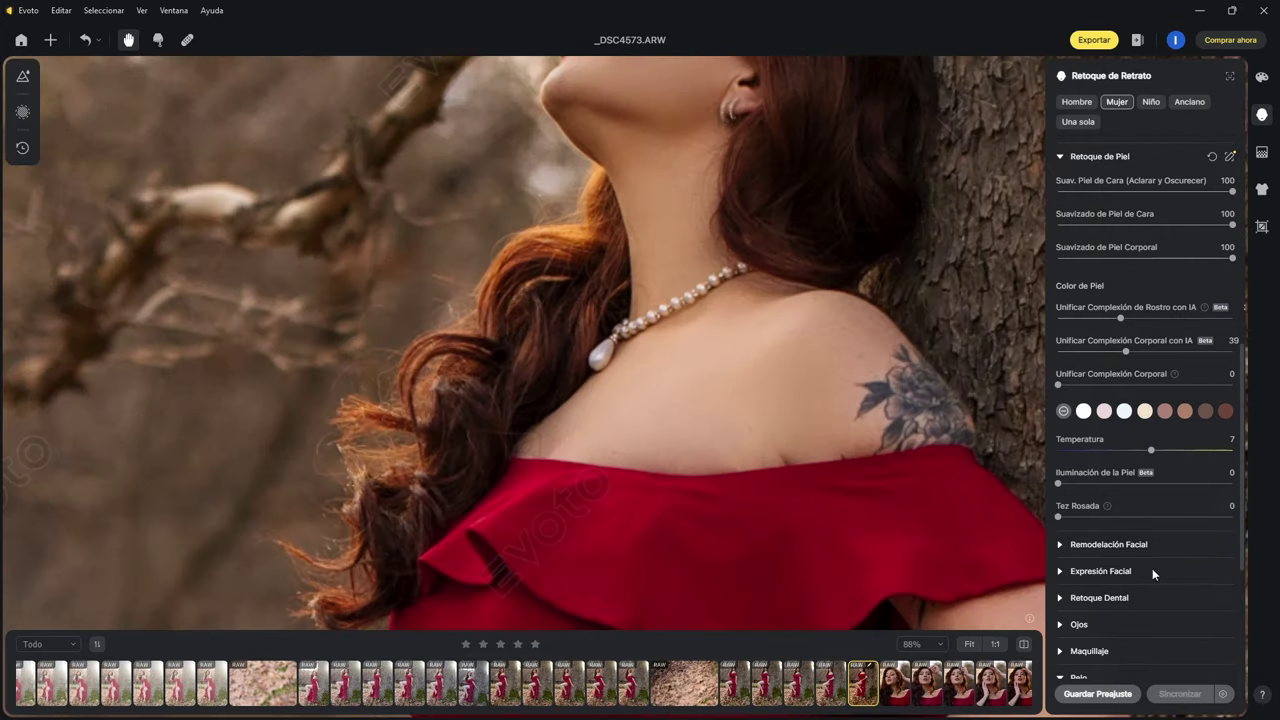
scroll(1175, 510, "down", 2)
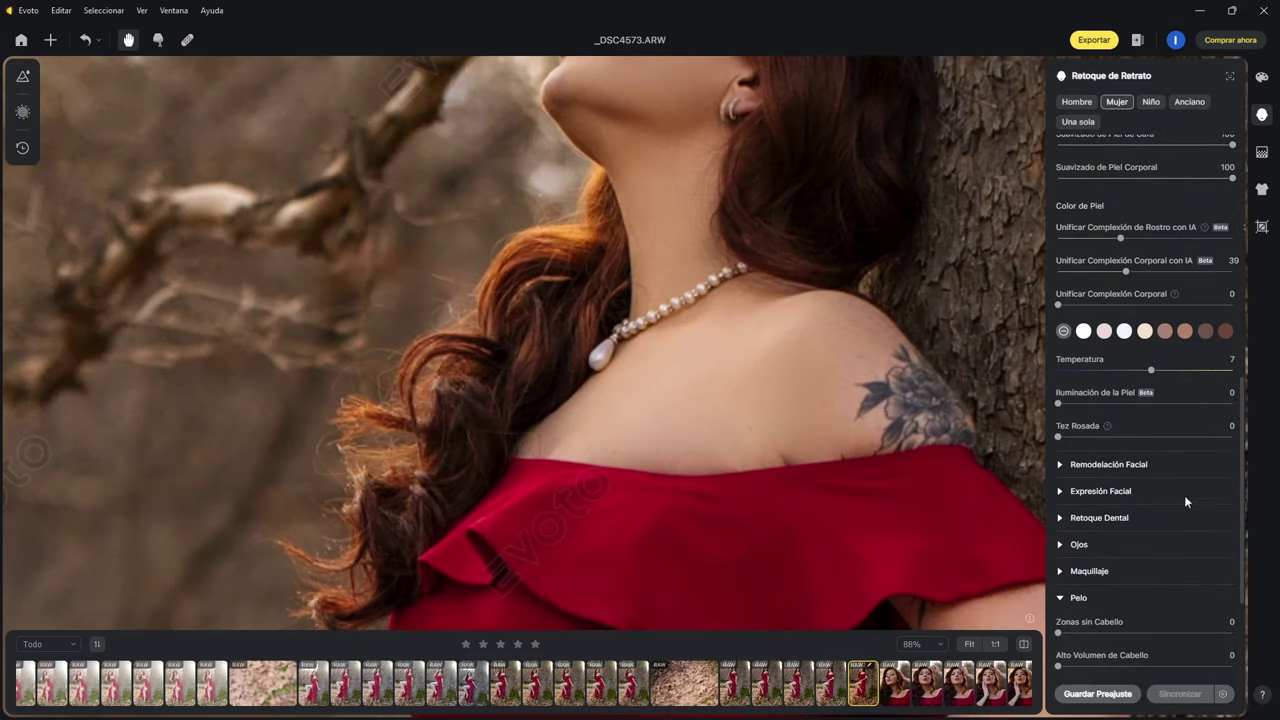
scroll(1180, 494, "down", 2)
scroll(1183, 510, "down", 2)
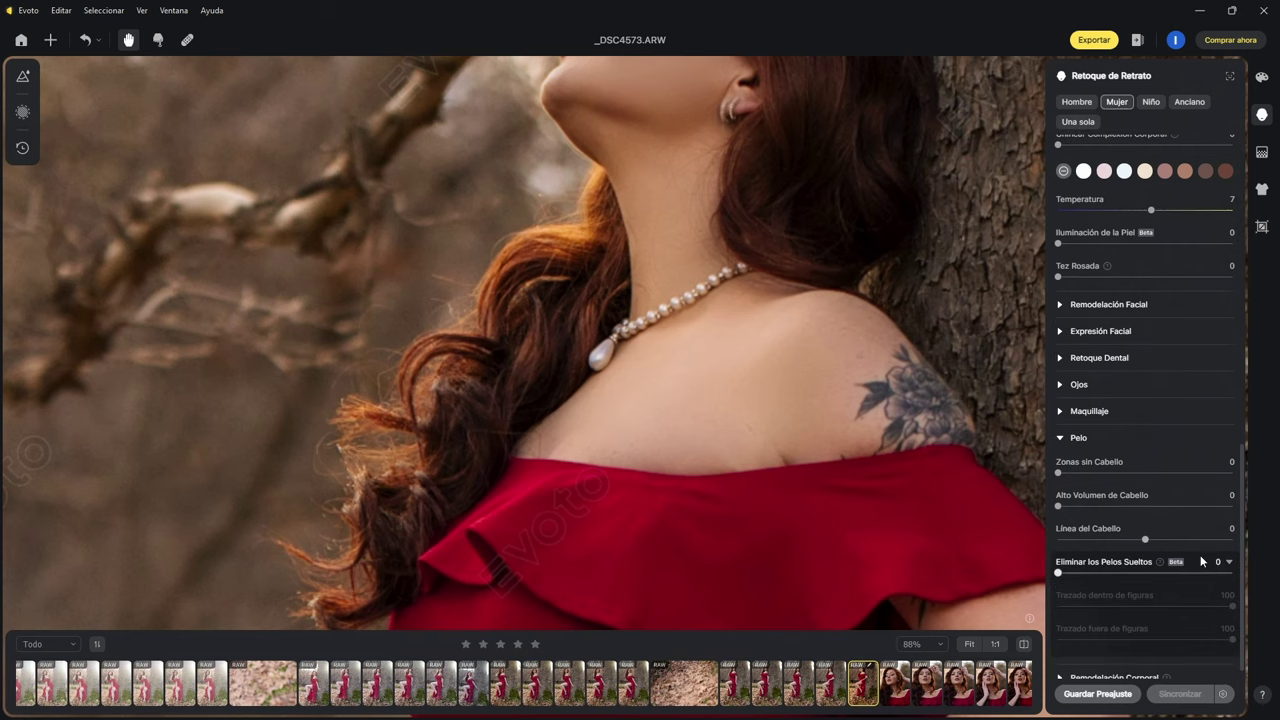
left_click_drag(1060, 575, 1242, 576)
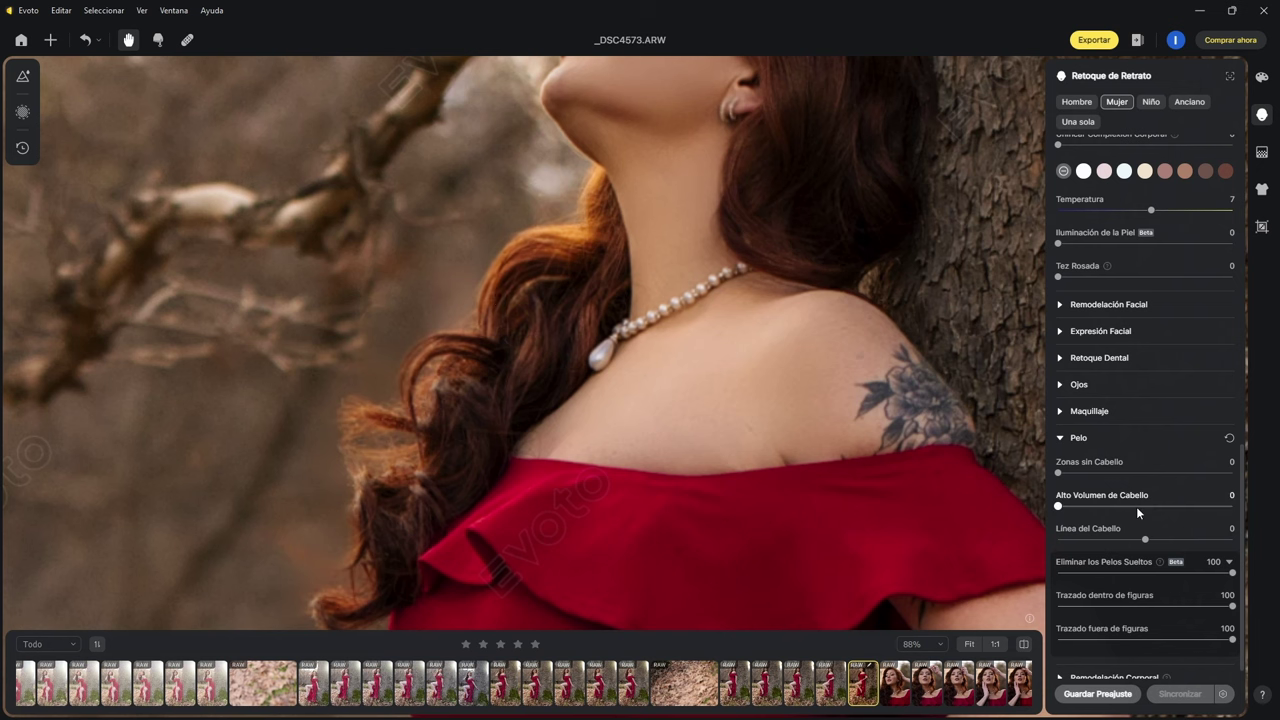
- In the body reshaping settings ("Remodelación Corporal"), set the first "Cuerpo" value to -34 and the second "Cuerpo" value to 11
scroll(1136, 506, "down", 1)
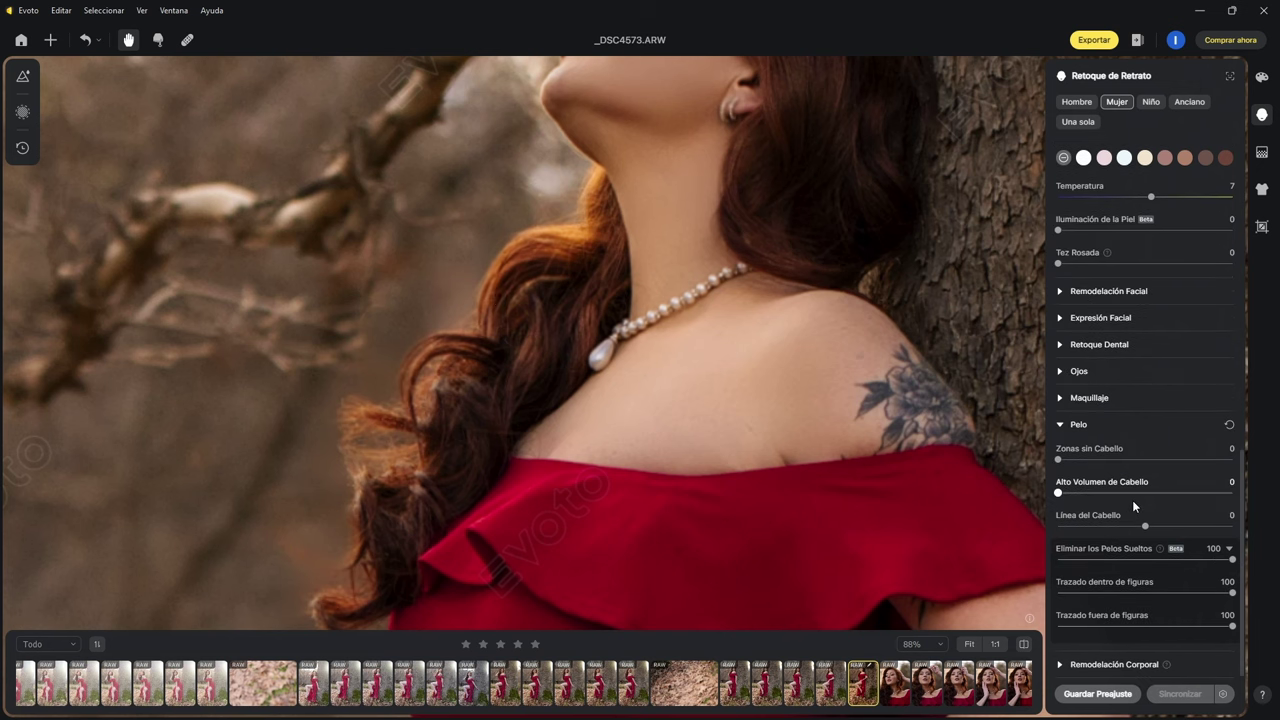
scroll(766, 457, "down", 10)
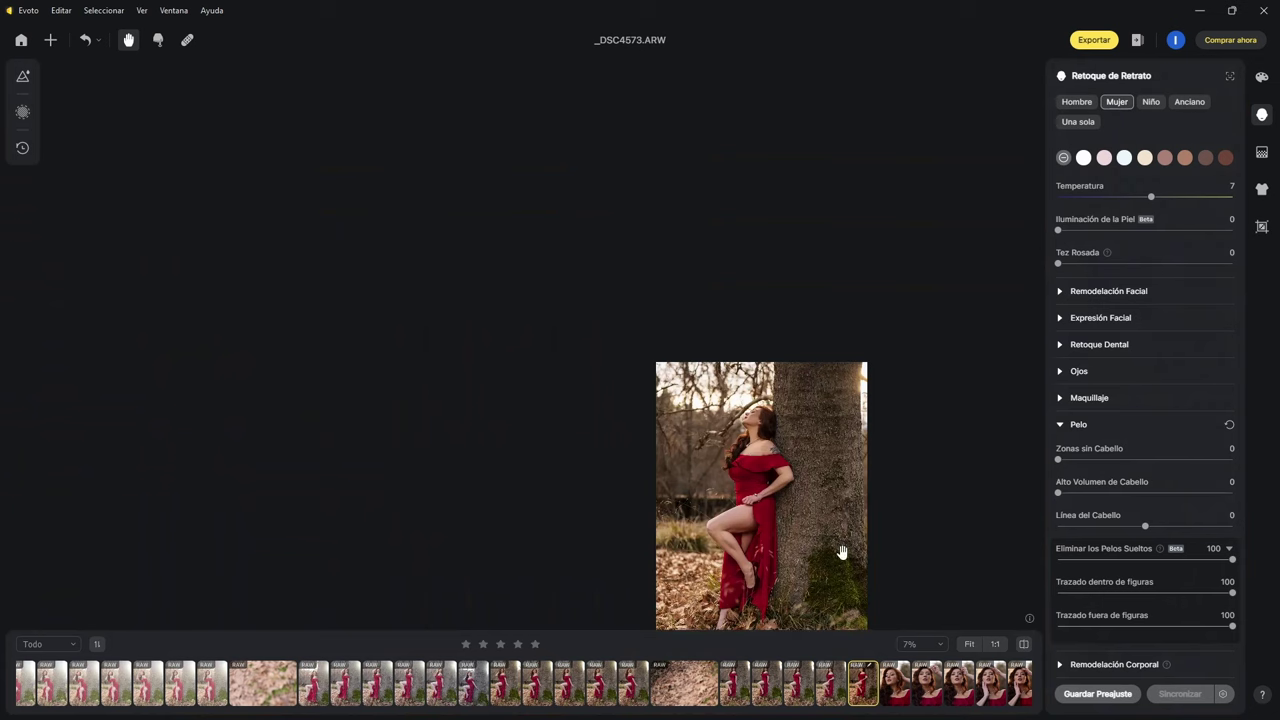
left_click(969, 644)
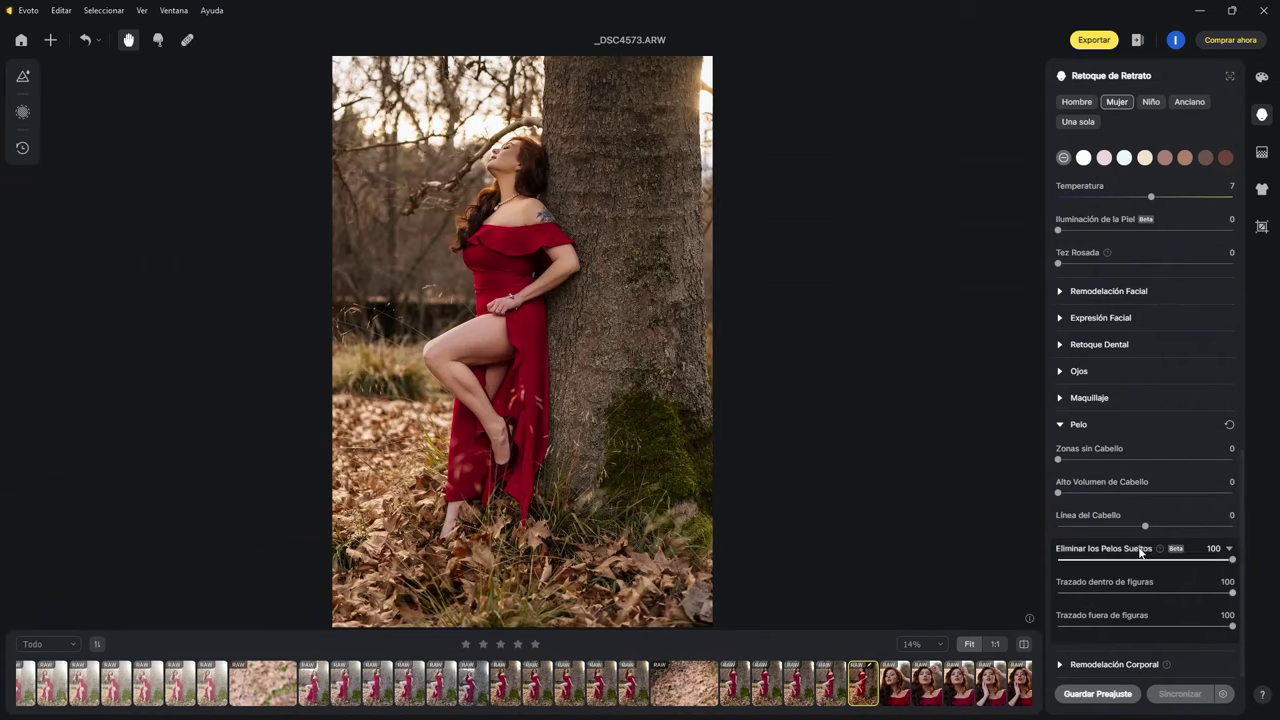
left_click(1065, 667)
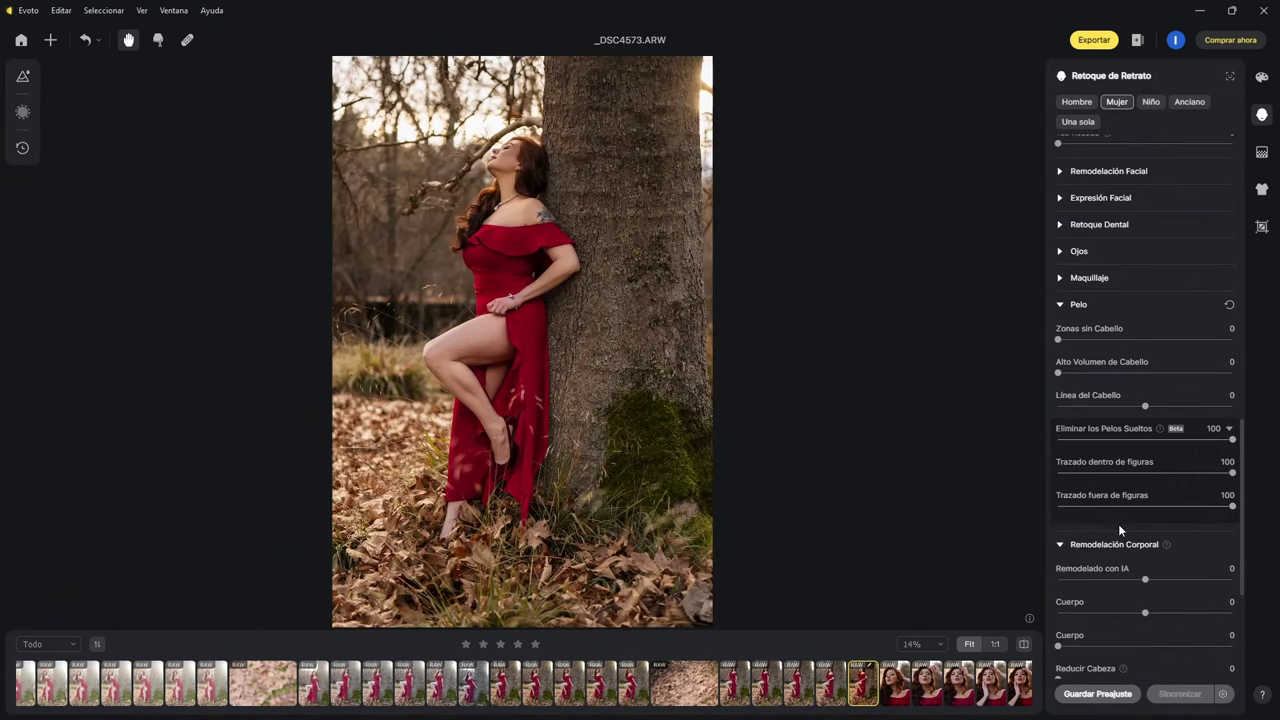
scroll(1119, 527, "down", 1)
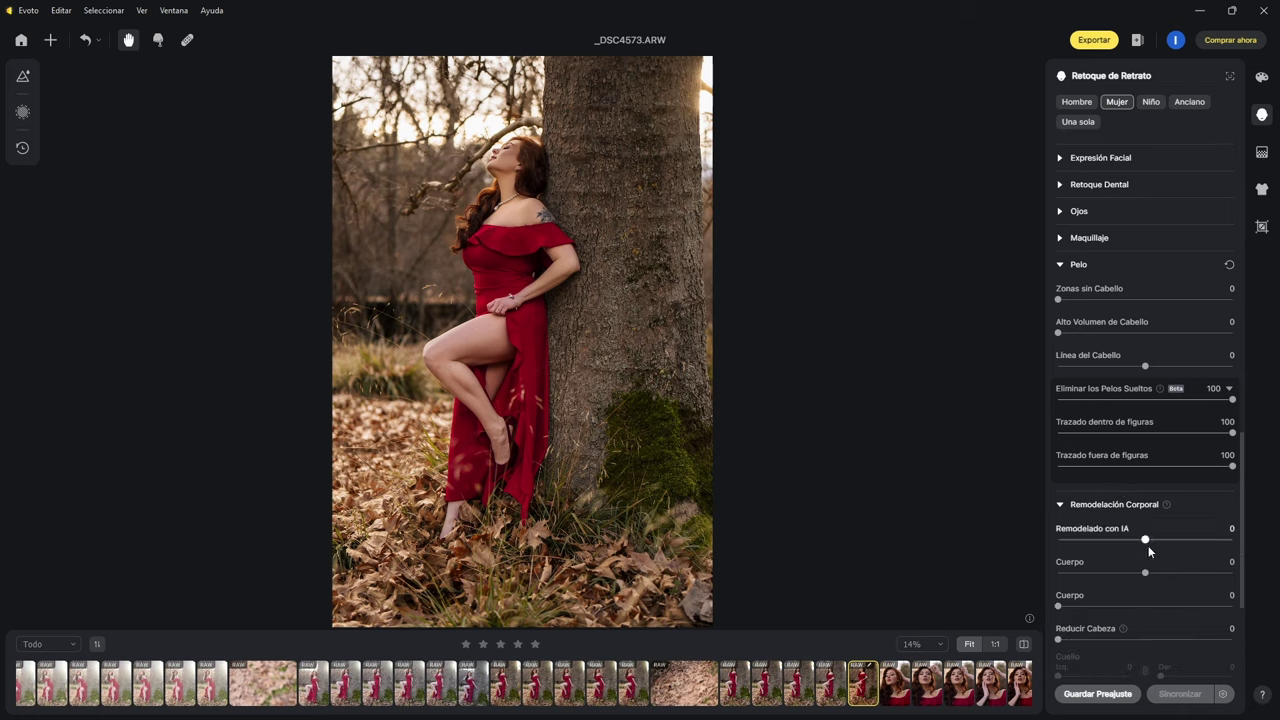
left_click_drag(1146, 540, 1081, 605)
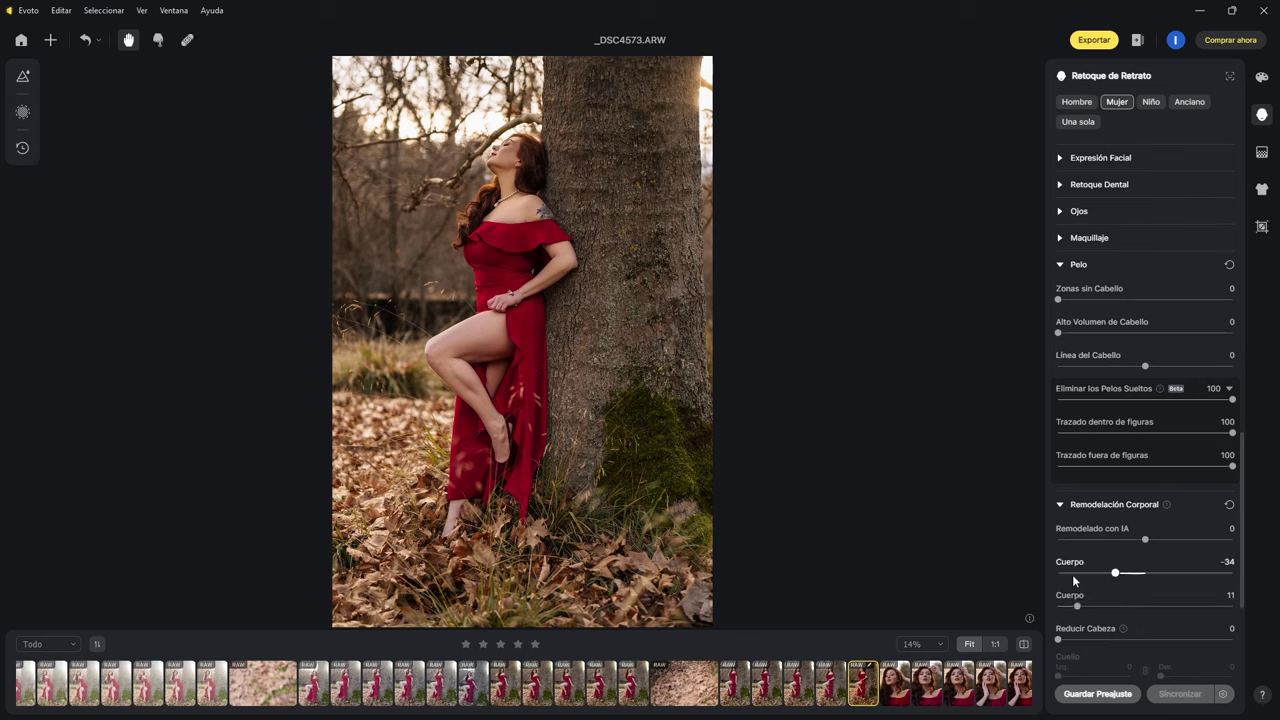
- Narrow the waist by setting both sides of "Cintura" to -100 in the body reshaping settings
scroll(1067, 650, "down", 2)
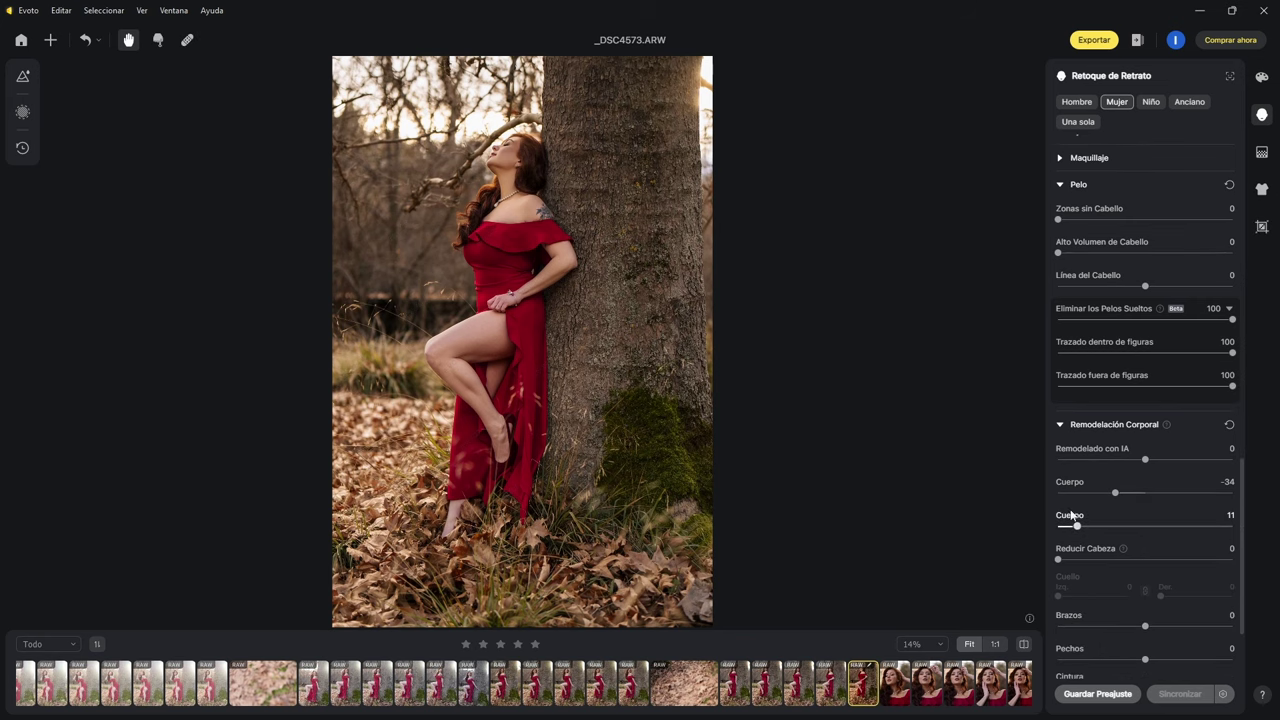
scroll(1181, 564, "down", 2)
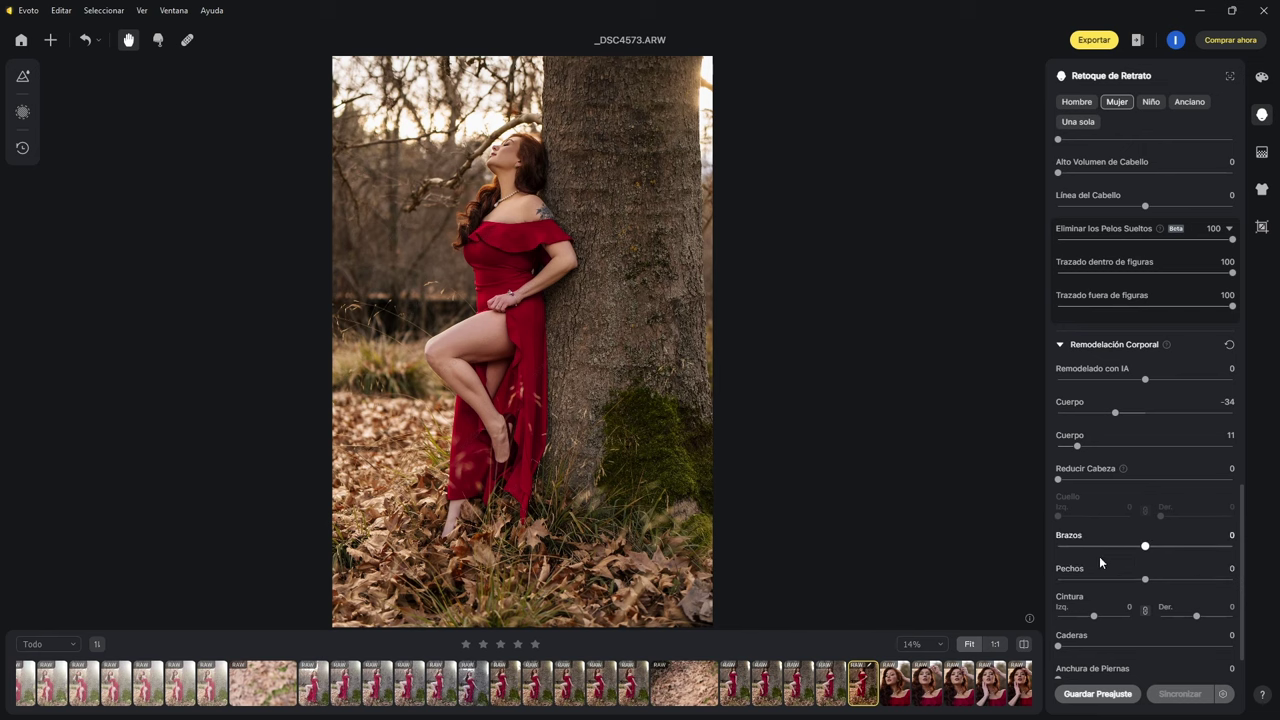
left_click_drag(1097, 620, 1050, 620)
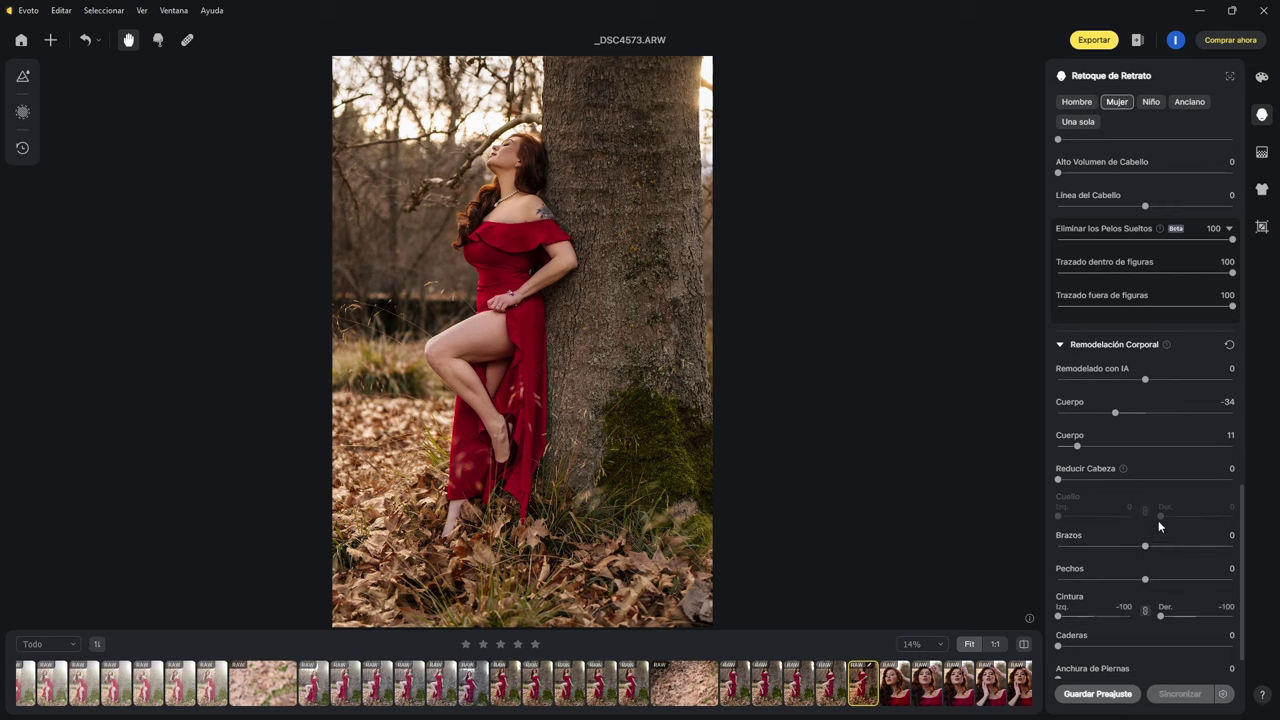
left_click_drag(1149, 646, 1032, 654)
scroll(1096, 559, "down", 2)
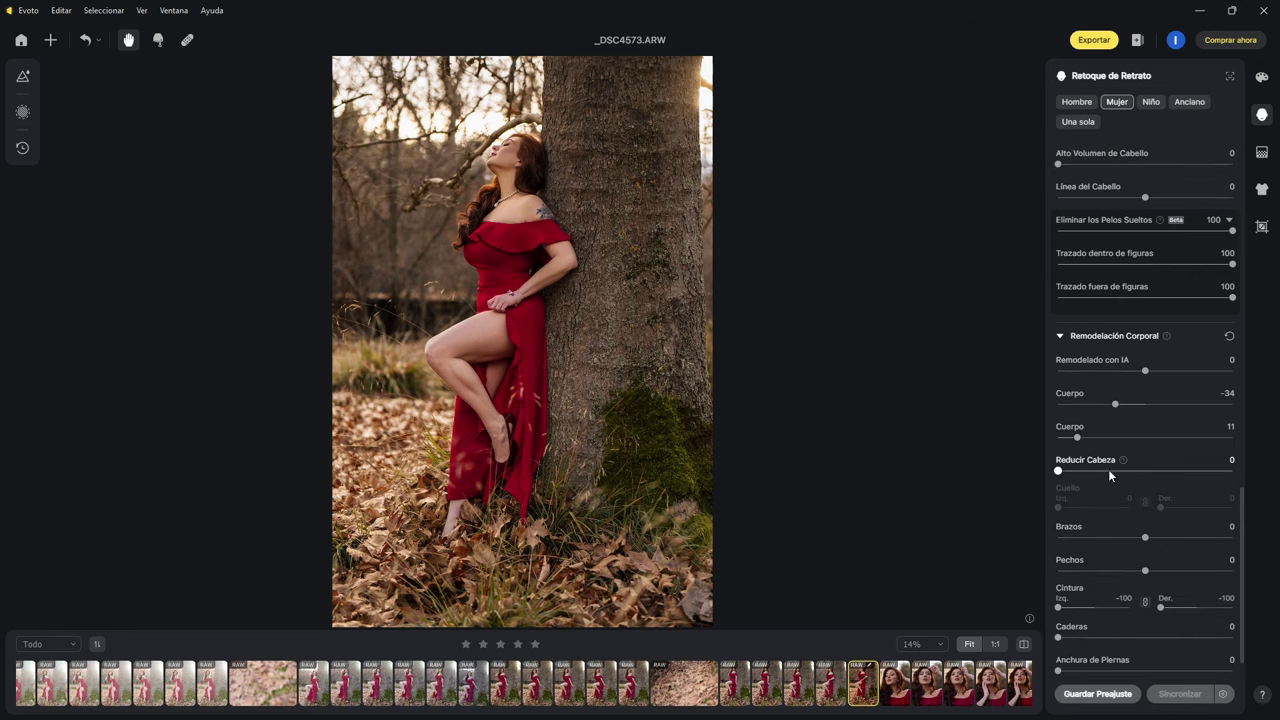
- Set the leg length ("Longitud de Piernas") to 9 and compare the photo with its original version
scroll(1123, 596, "down", 3)
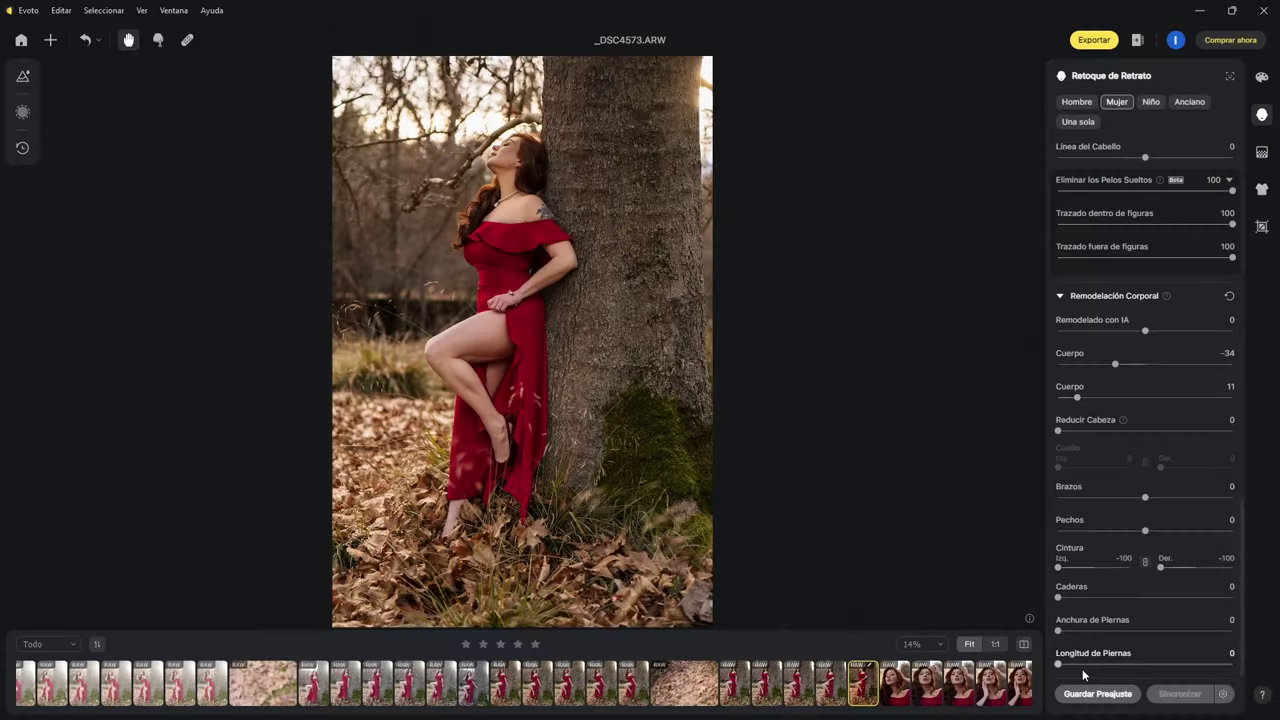
left_click_drag(1067, 664, 1075, 664)
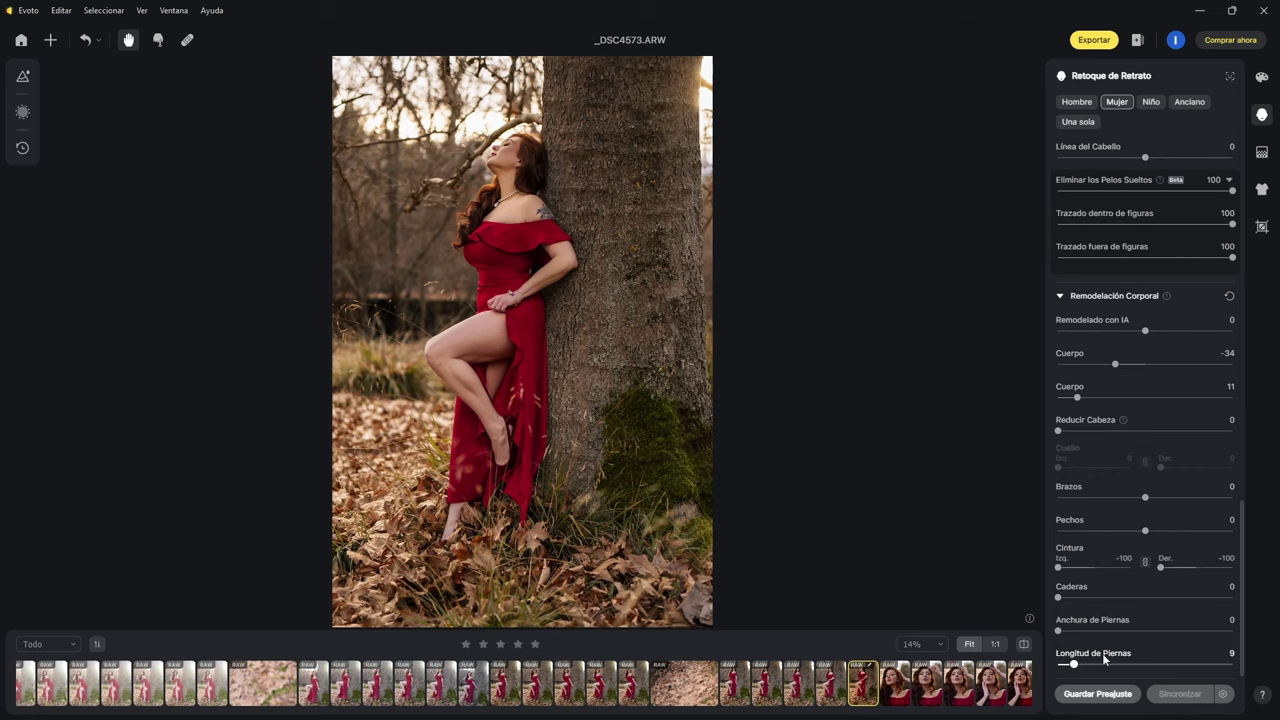
left_click(1024, 645)
left_click(1024, 645)
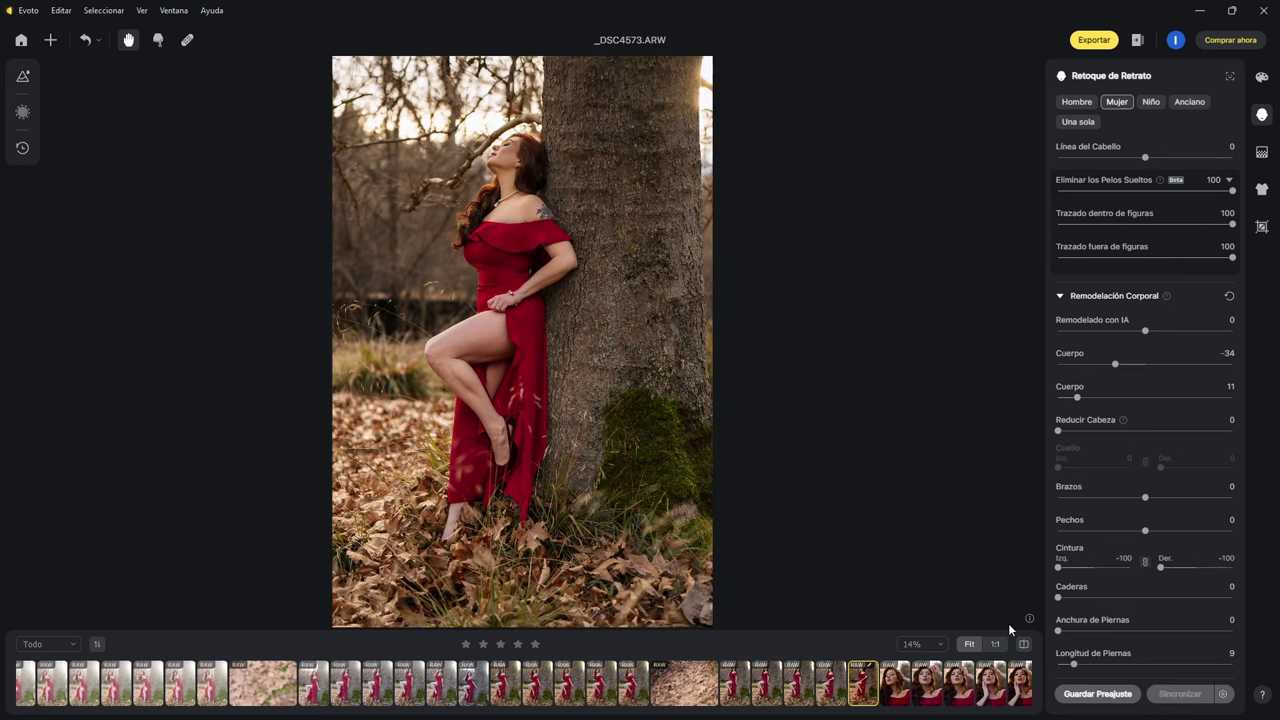
- Collapse the body reshaping, hair, skin retouching and blemish removal sections of the portrait retouching settings
left_click(1066, 294)
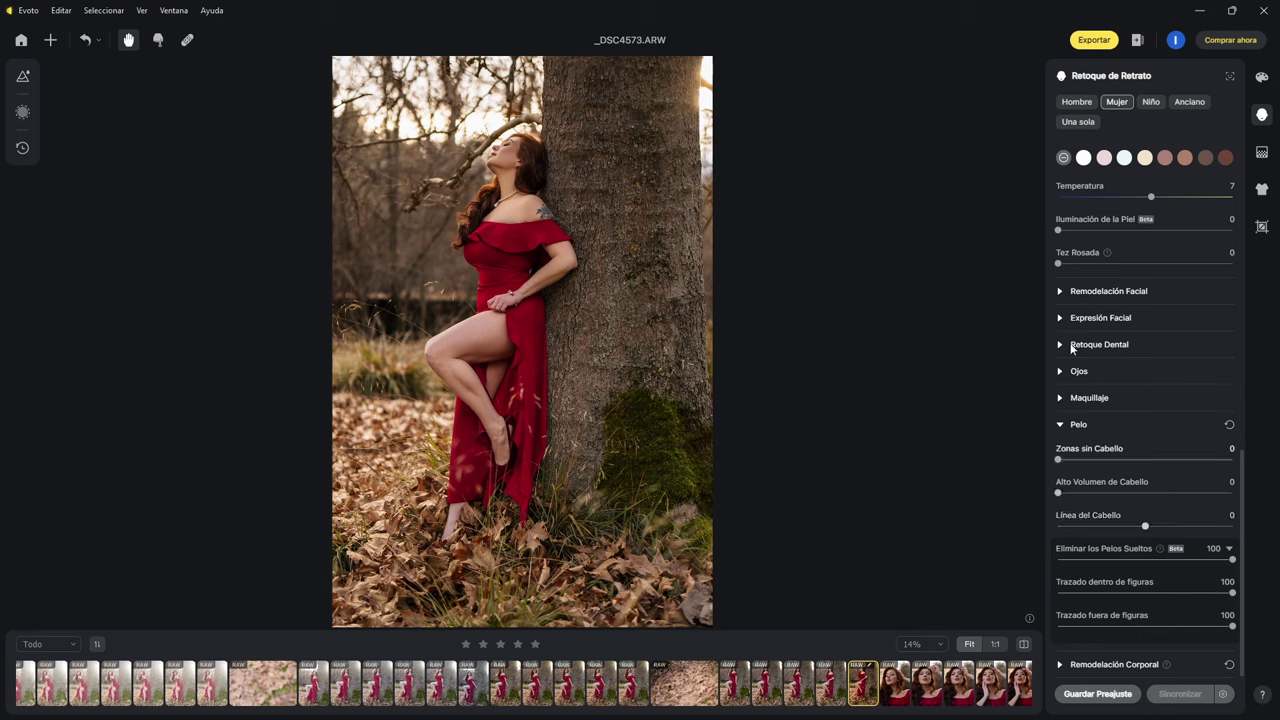
left_click(1059, 428)
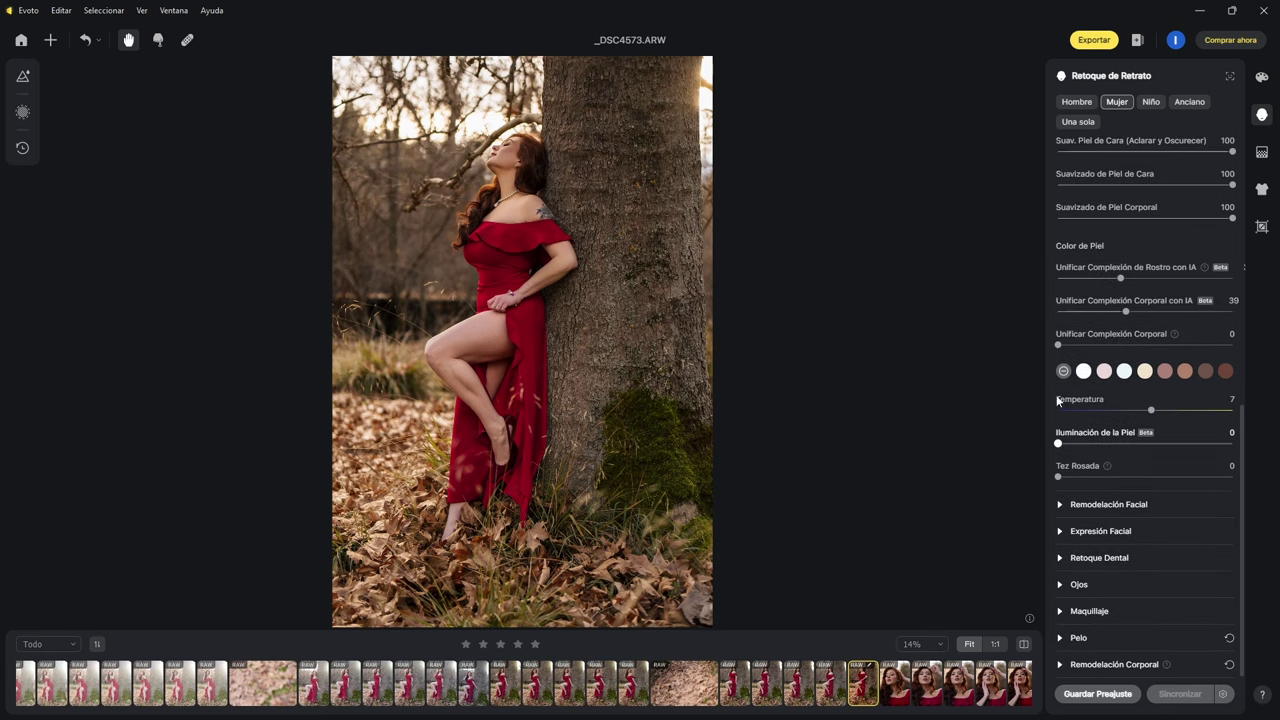
scroll(1058, 400, "up", 2)
left_click(1062, 276)
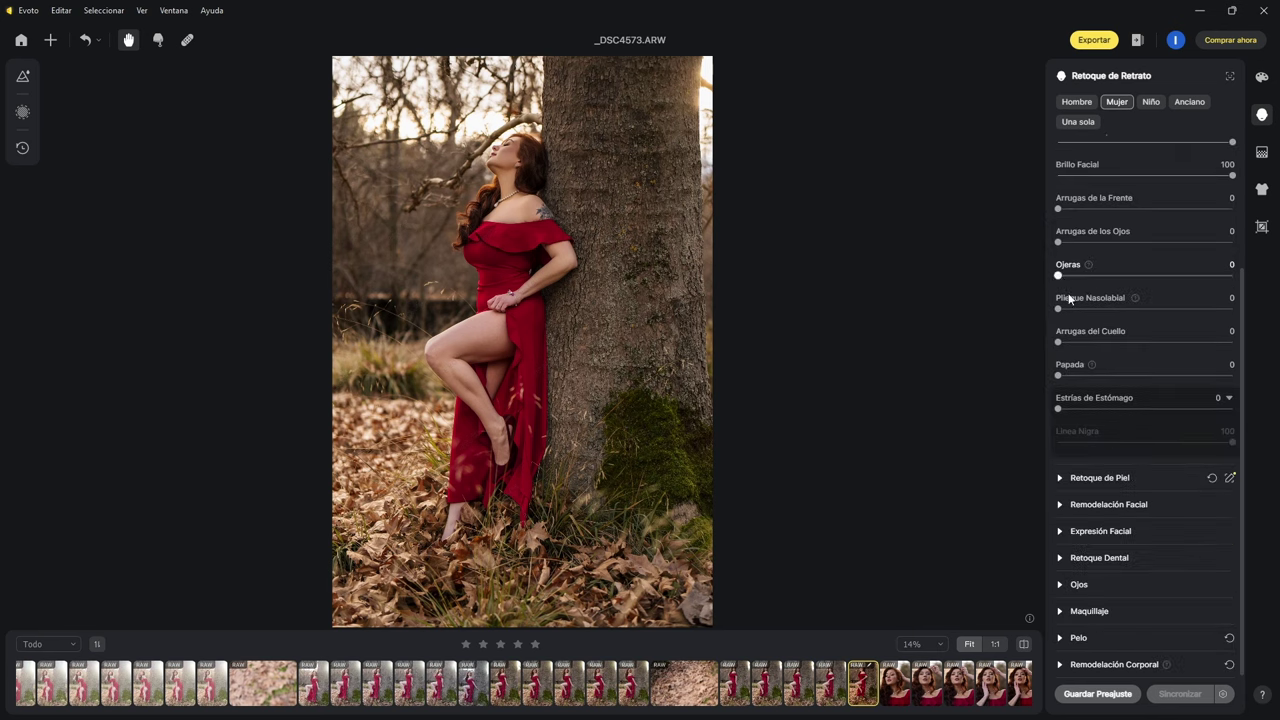
scroll(1108, 443, "up", 3)
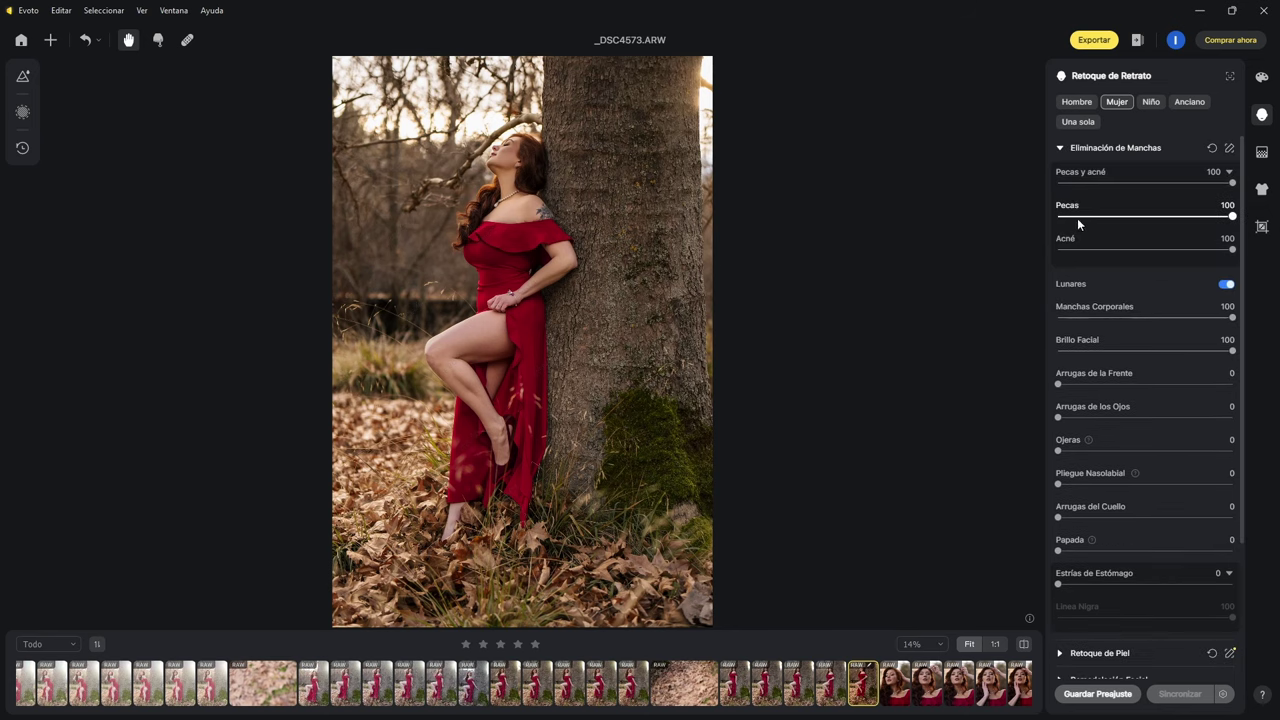
left_click(1061, 148)
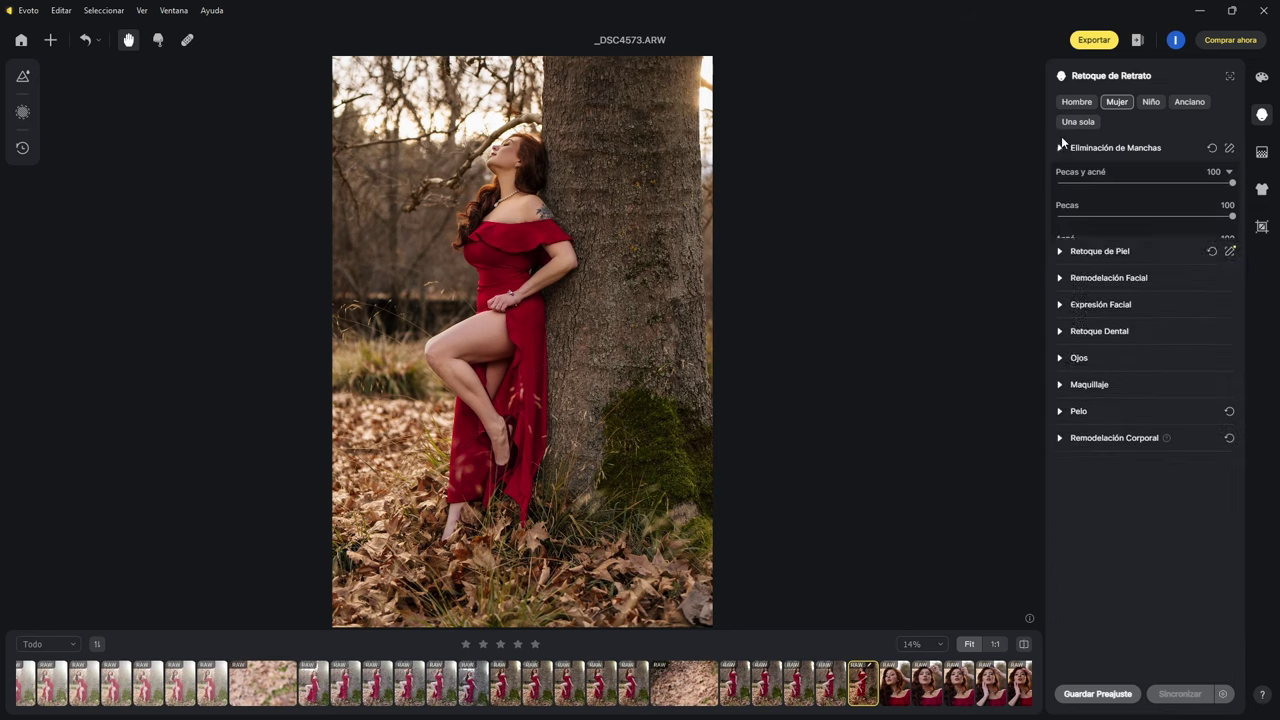
- Open the close-up photo _DSC4574.ARW and apply the AI color style "Caliente y Cómodo" to it
left_click(897, 684)
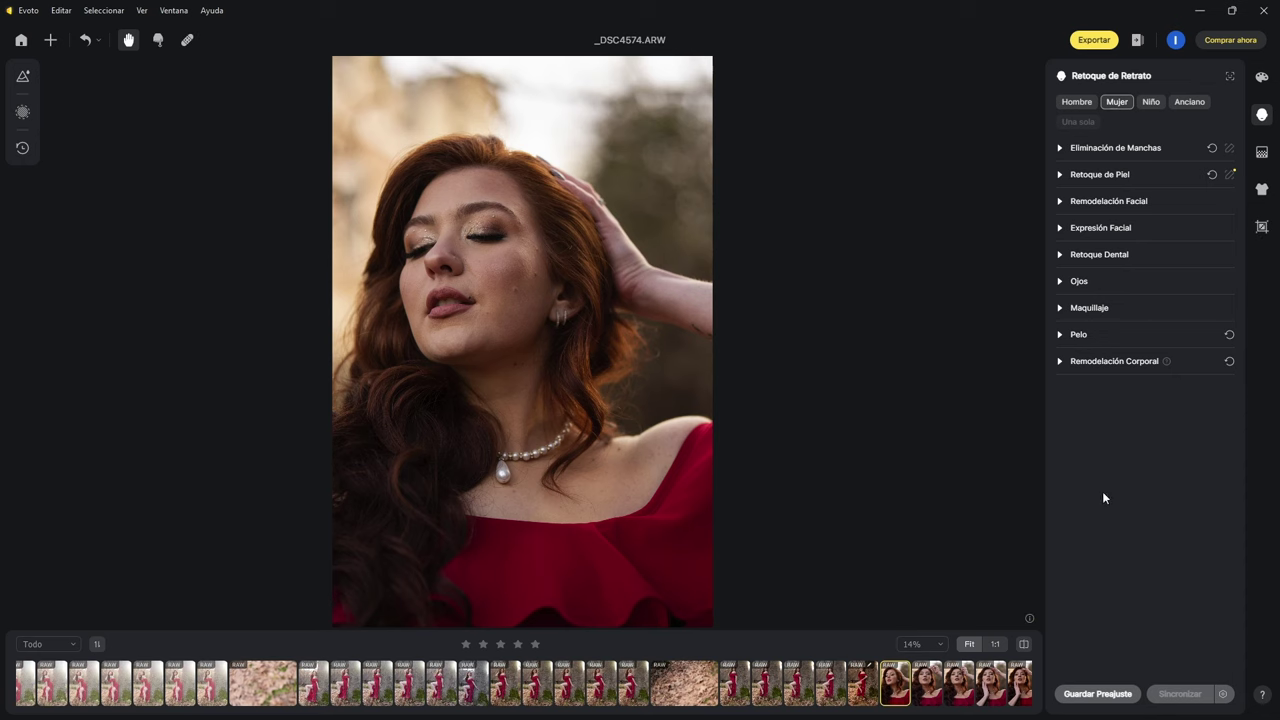
left_click(1262, 78)
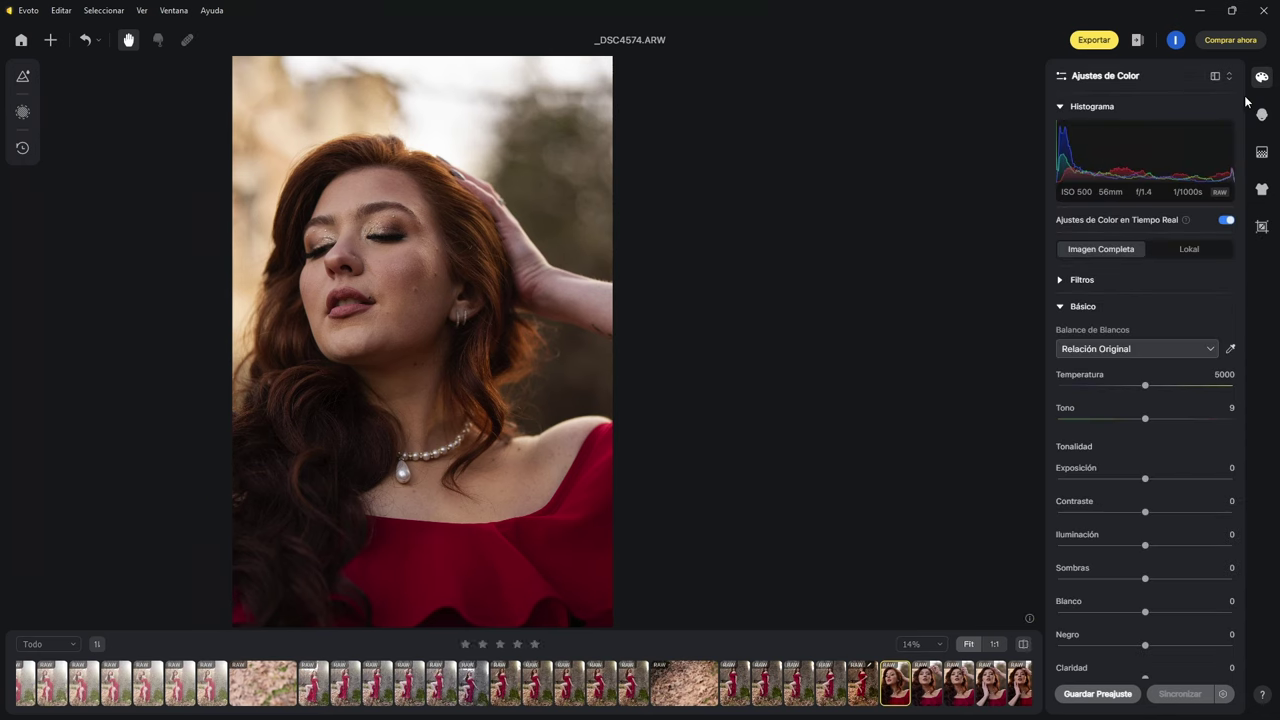
left_click(903, 262)
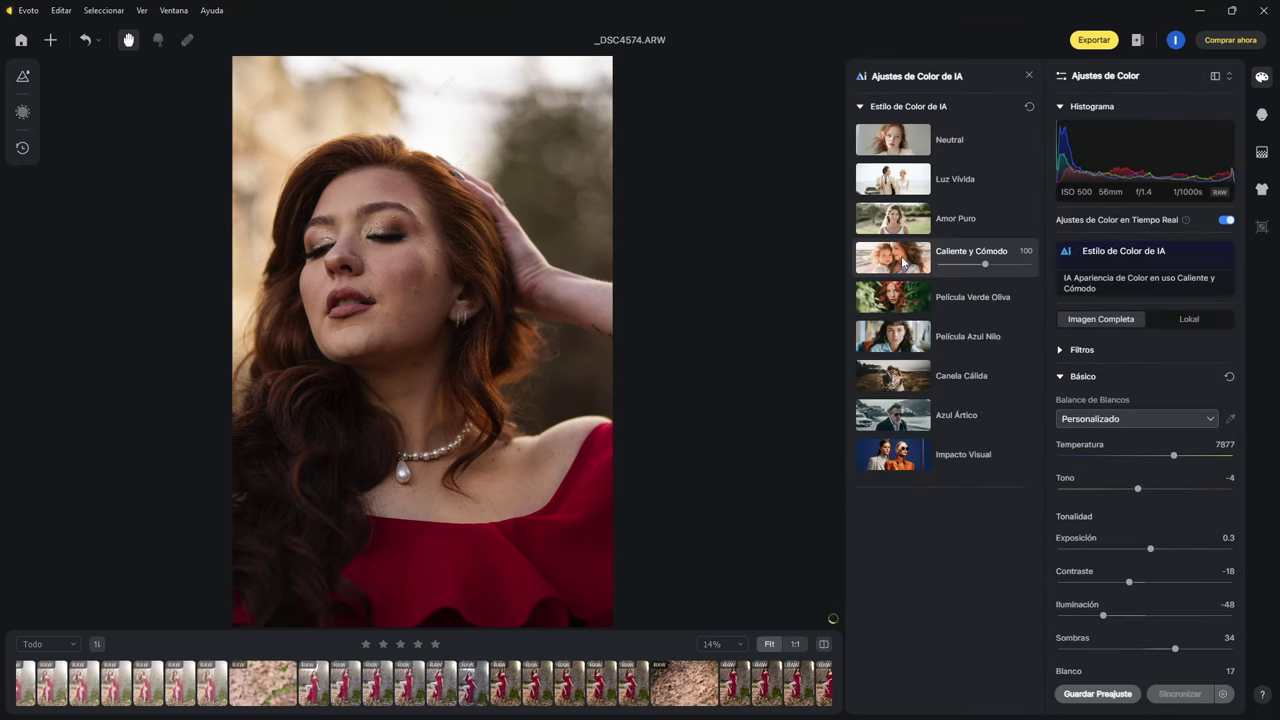
- In the blemish removal settings, set "Pecas y acné" to 100 and try the mole removal ("Lunares"), leaving it off
left_click(1262, 116)
left_click(1066, 150)
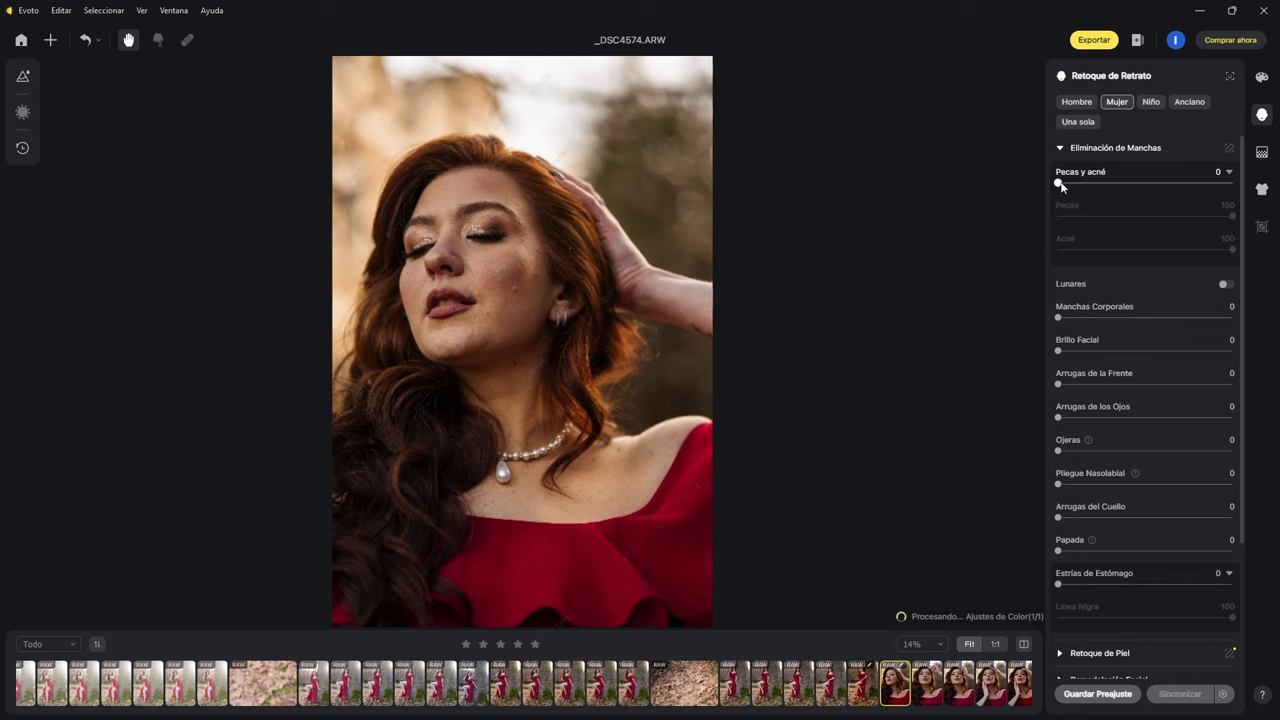
left_click_drag(1061, 188, 1236, 185)
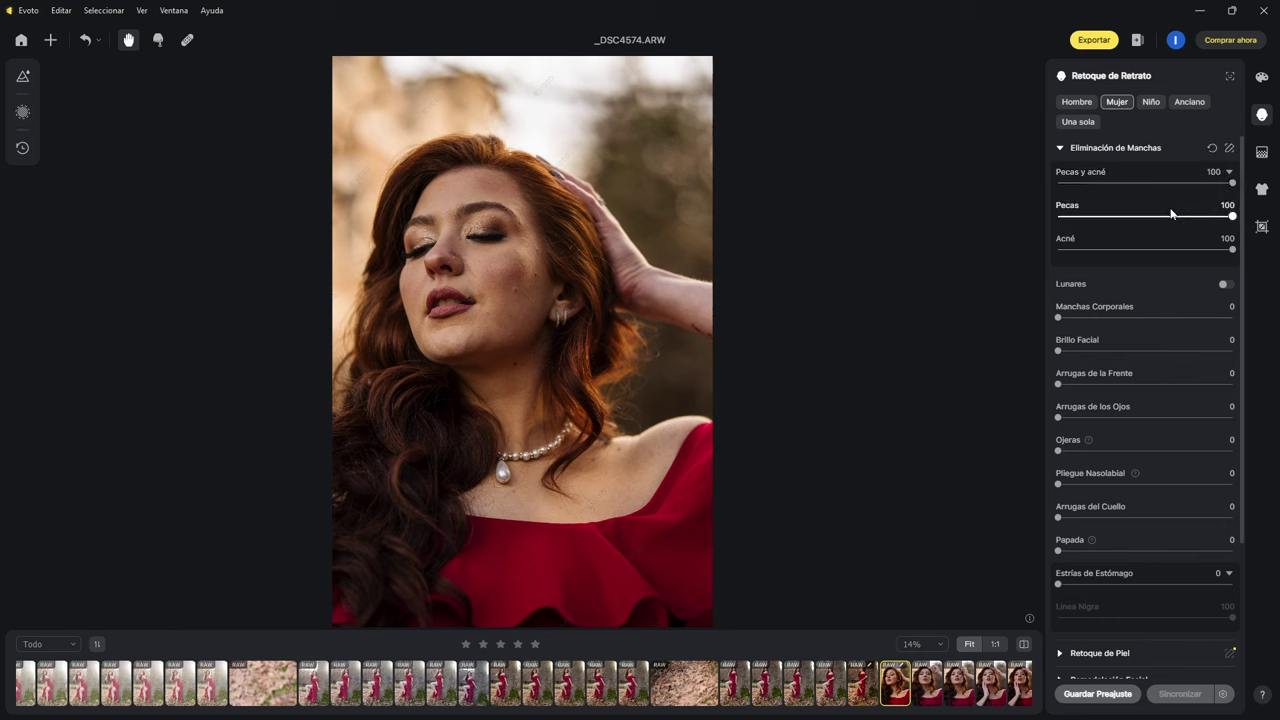
left_click(1225, 285)
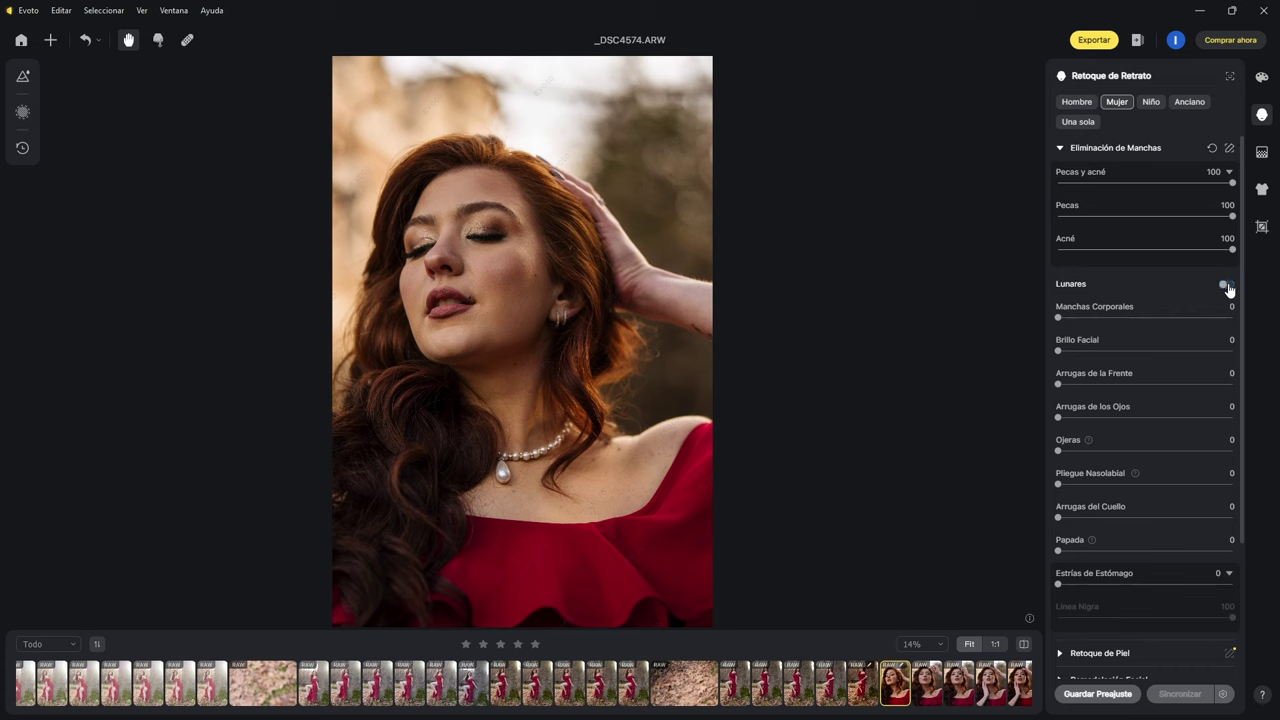
left_click(1227, 286)
- Set "Manchas Corporales" to 100, "Brillo Facial" to 28 and "Ojeras" to 18 in the blemish removal settings
left_click_drag(1079, 325, 1245, 330)
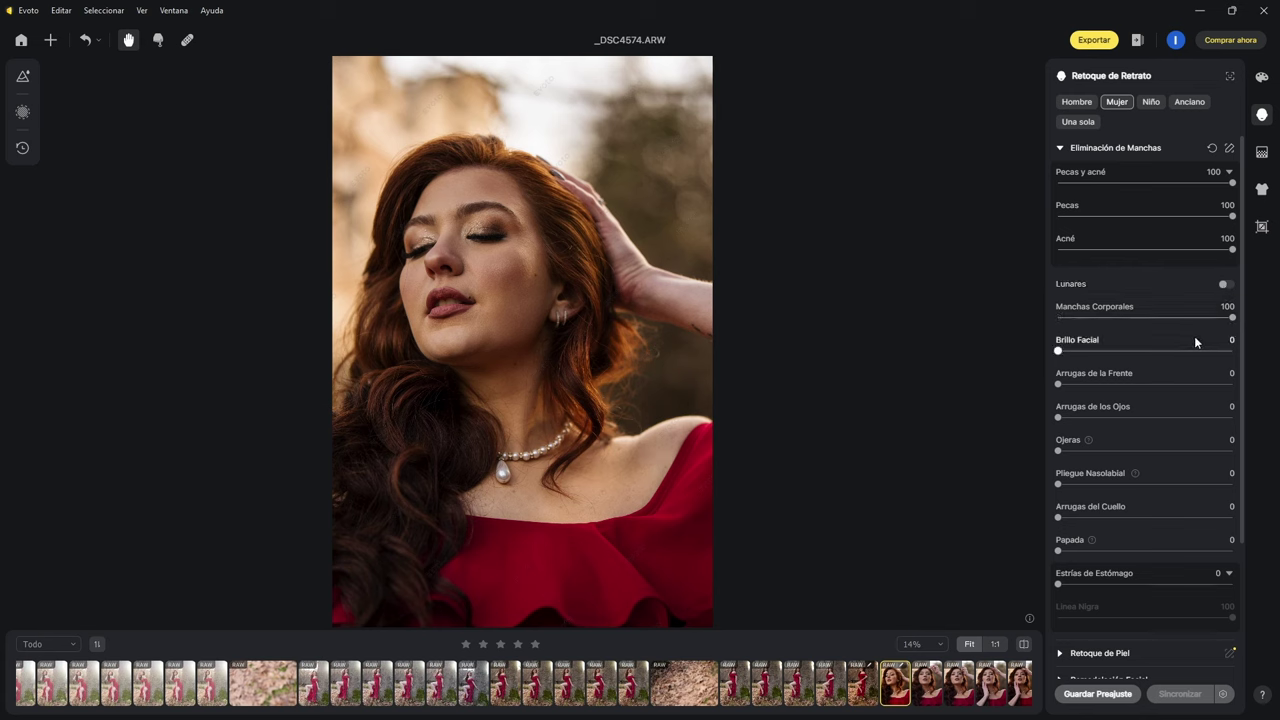
left_click_drag(1059, 352, 1107, 350)
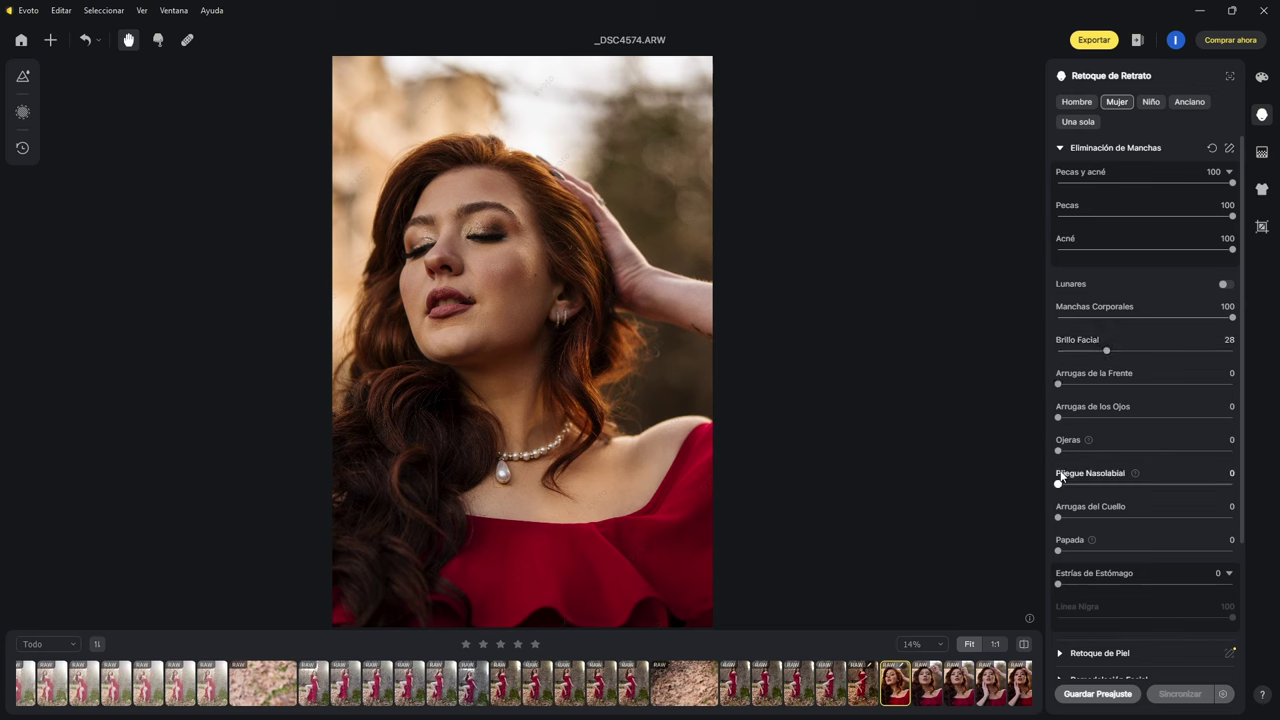
left_click_drag(1065, 452, 1091, 454)
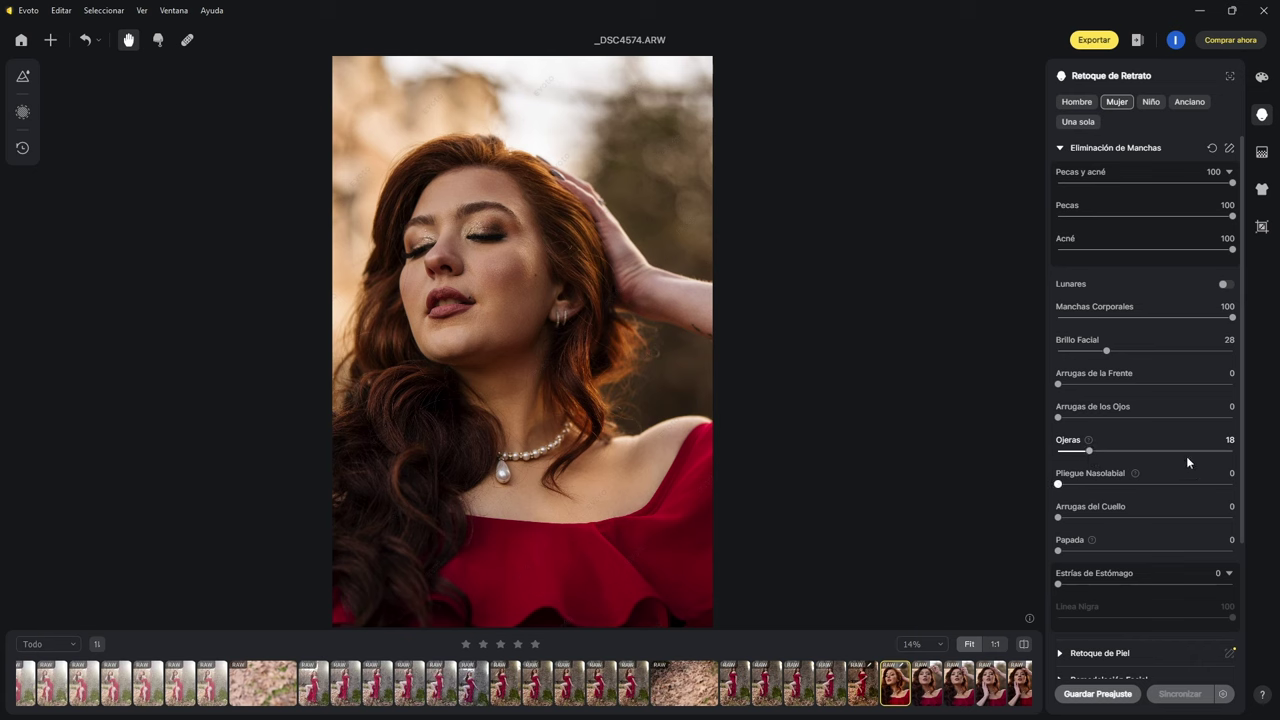
- In the skin retouching settings, set "Suav. Piel de Cara (Aclarar y Oscurecer)" to 37, "Suavizado de Piel de Cara" to 41 and "Suavizado de Piel Corporal" to 33
scroll(1183, 455, "down", 1)
scroll(1183, 455, "down", 2)
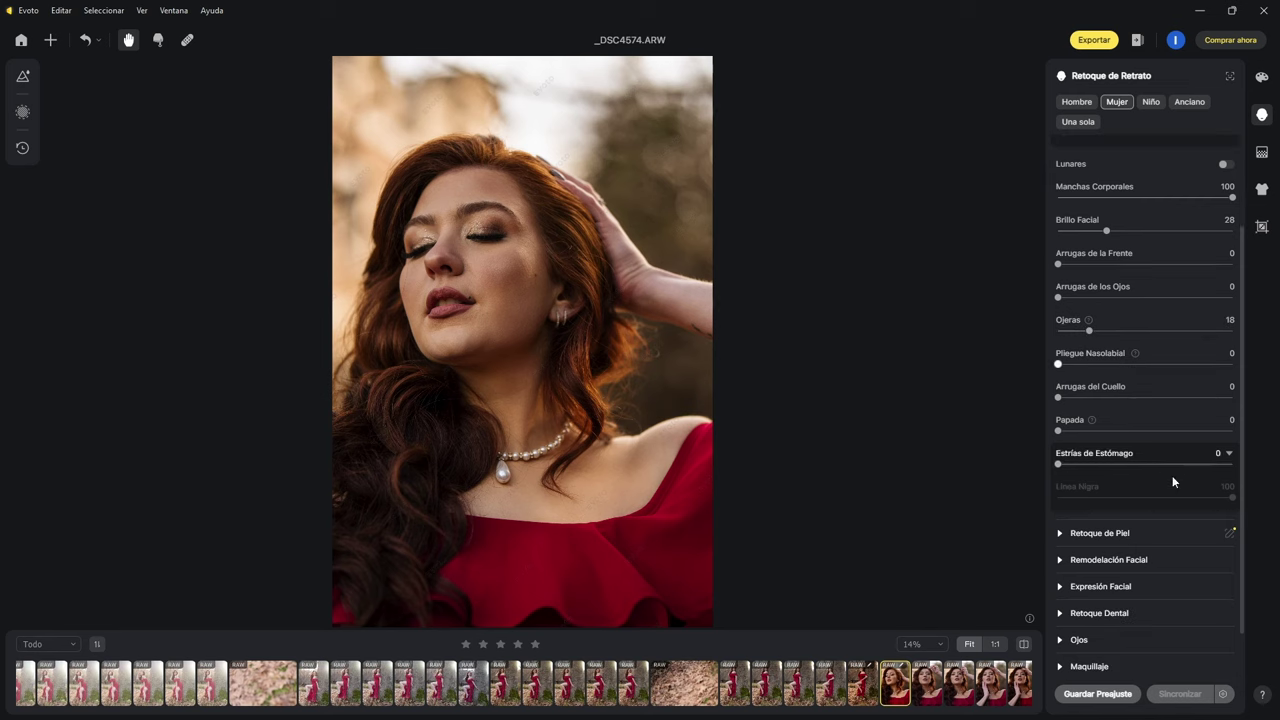
left_click(1102, 536)
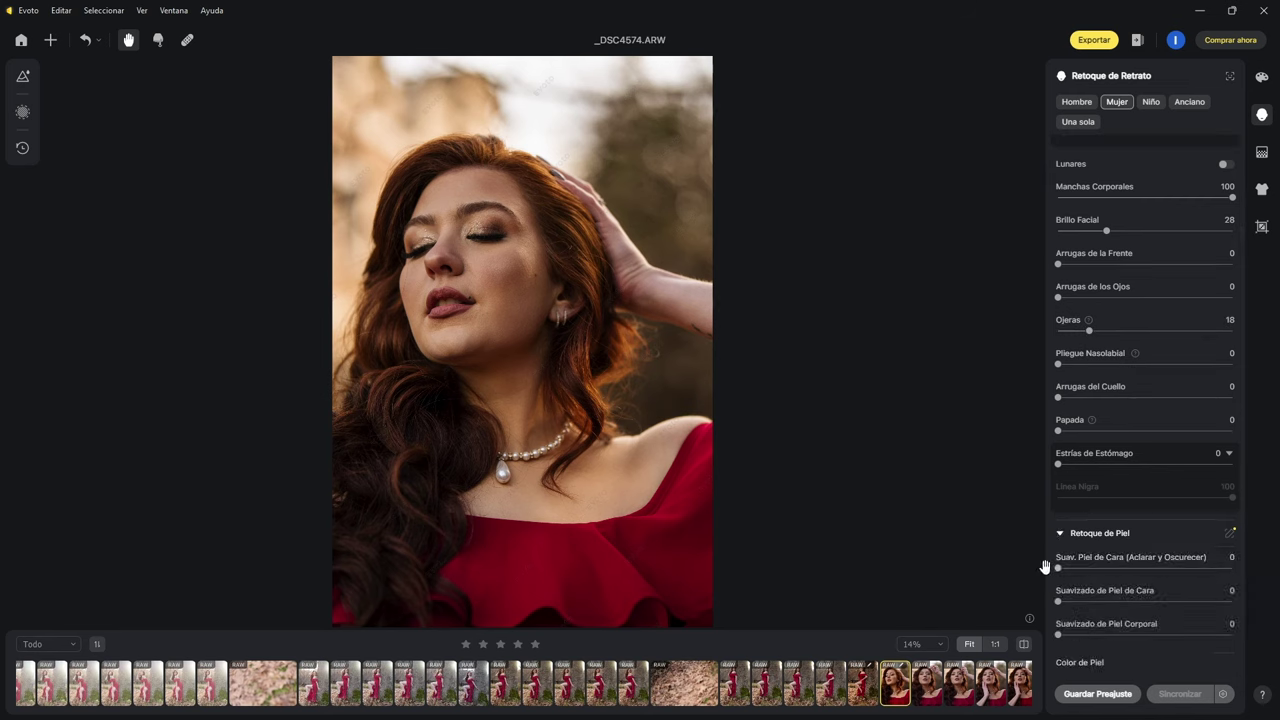
left_click_drag(1058, 570, 1129, 601)
left_click_drag(1059, 635, 1119, 634)
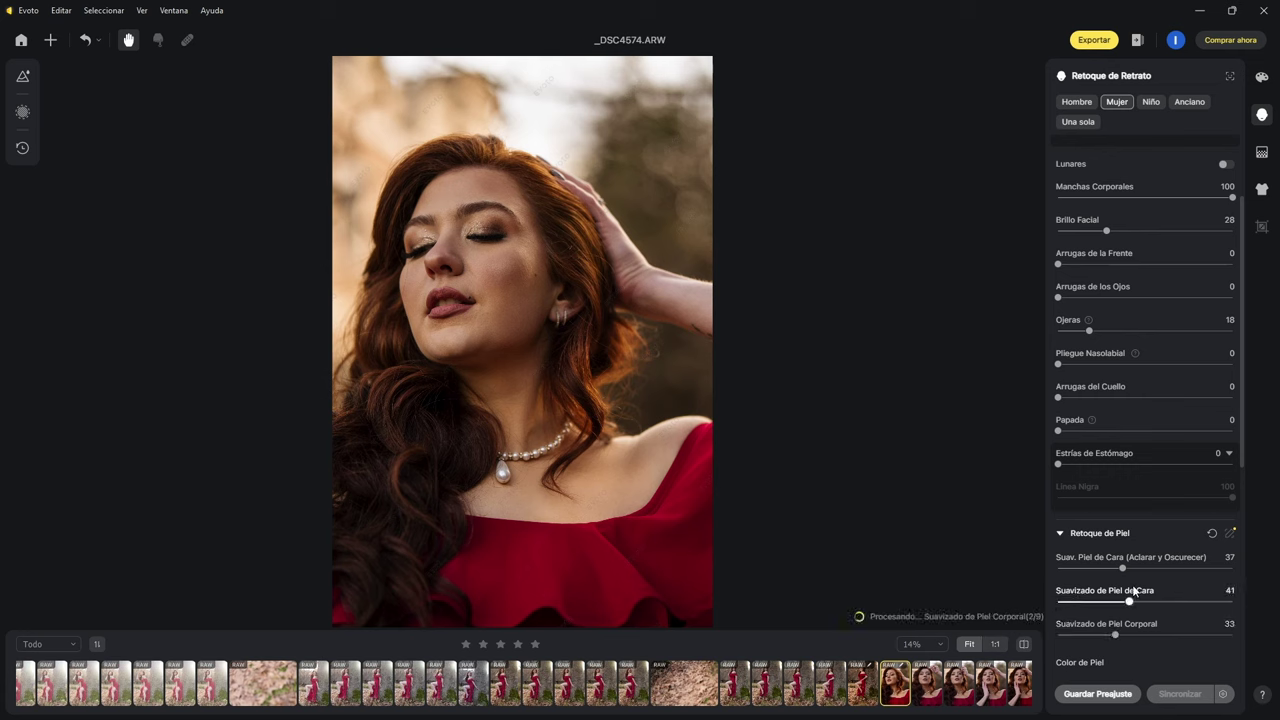
- In the facial reshaping settings ("Remodelación Facial"), try increasing the eyebrow thickness ("Grosor") and reset it
scroll(1195, 584, "down", 1)
scroll(1182, 560, "down", 2)
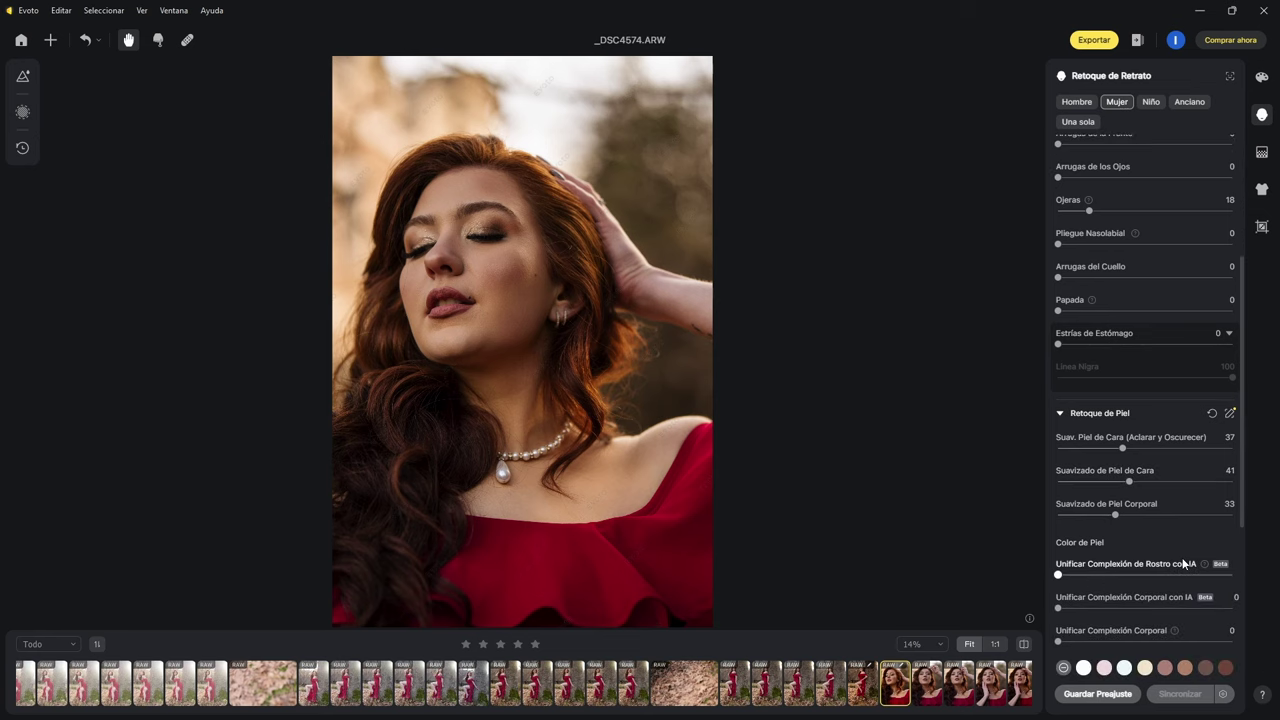
scroll(1148, 524, "down", 3)
scroll(1149, 524, "down", 3)
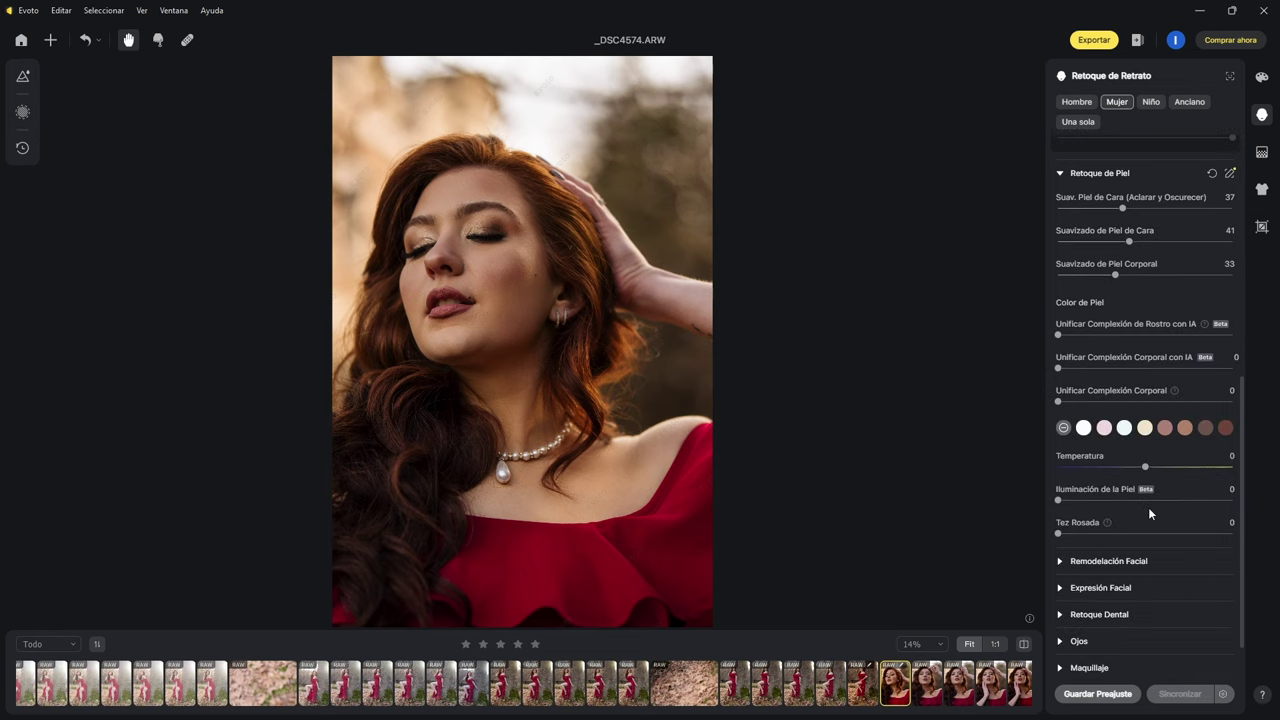
left_click(1061, 565)
scroll(1107, 497, "down", 3)
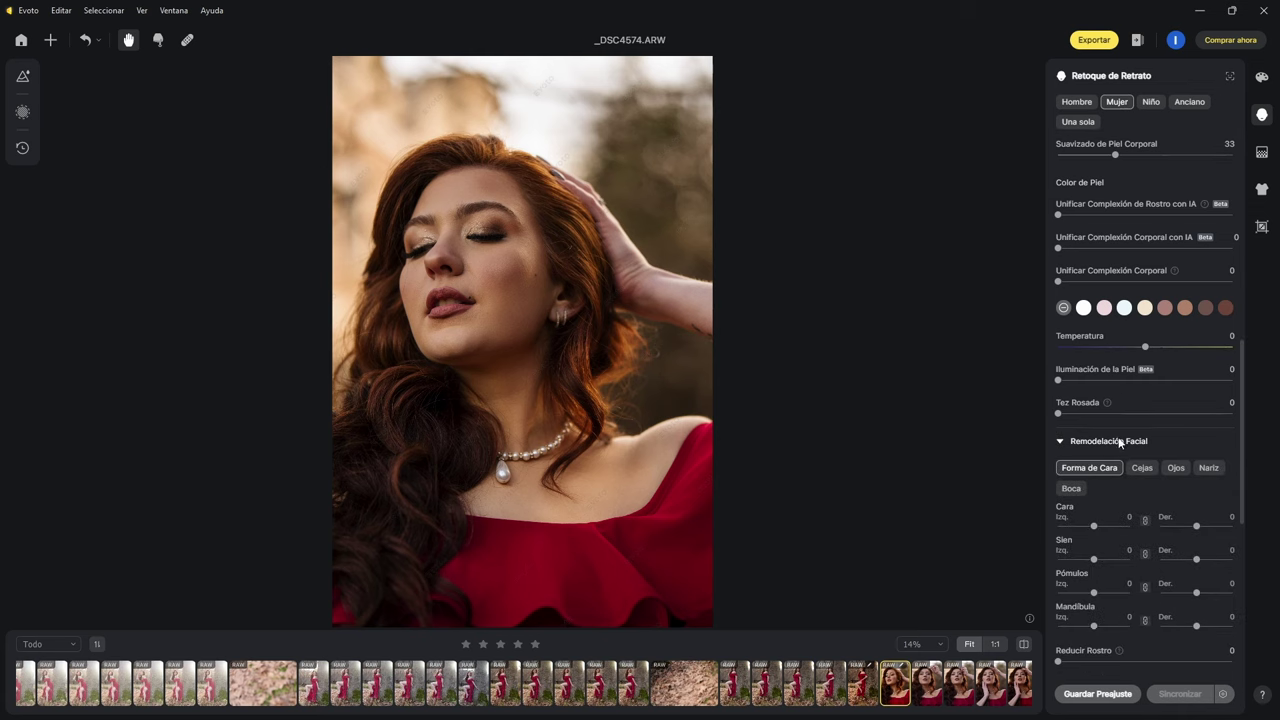
left_click(1141, 468)
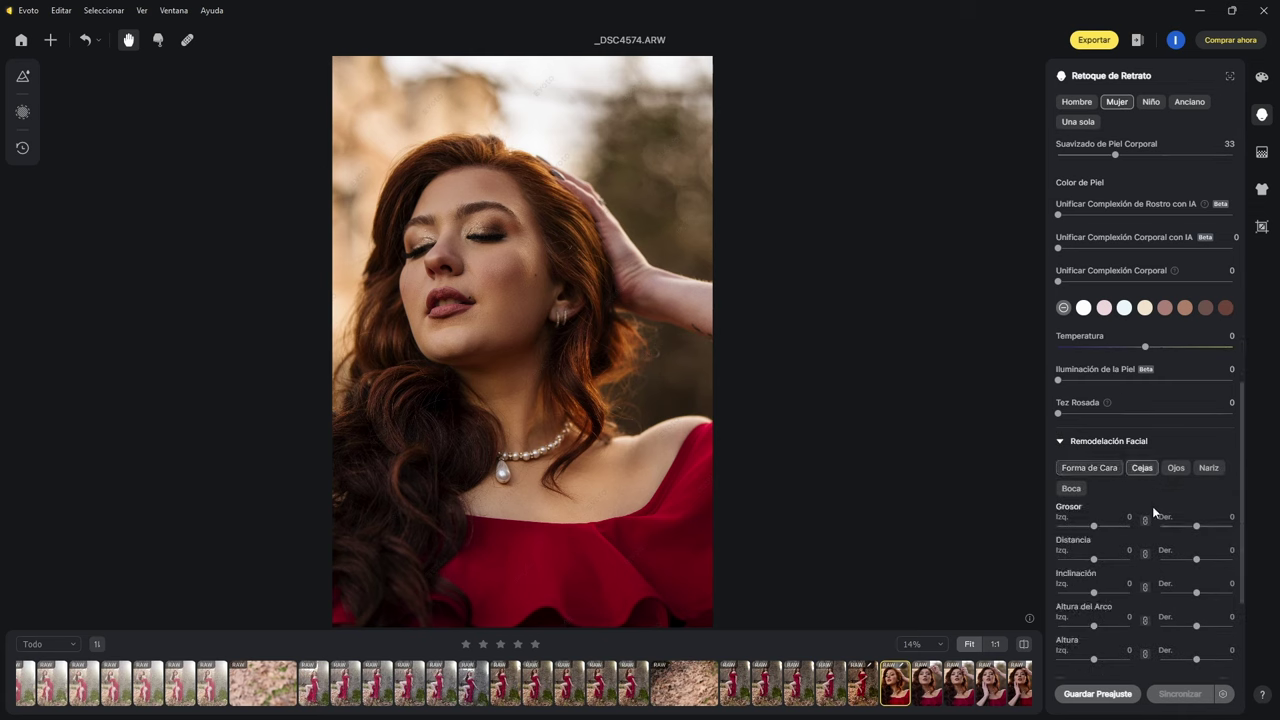
mouse_move(1095, 527)
left_mouse_down()
mouse_move(1124, 527)
mouse_move(1064, 527)
mouse_move(1112, 527)
left_mouse_up()
left_click(1098, 532)
- Set the gentle smile ("Sonrisa Amable") to 50 in the facial expression settings, leaving the mouth shape adjustments as they are
left_click(1078, 494)
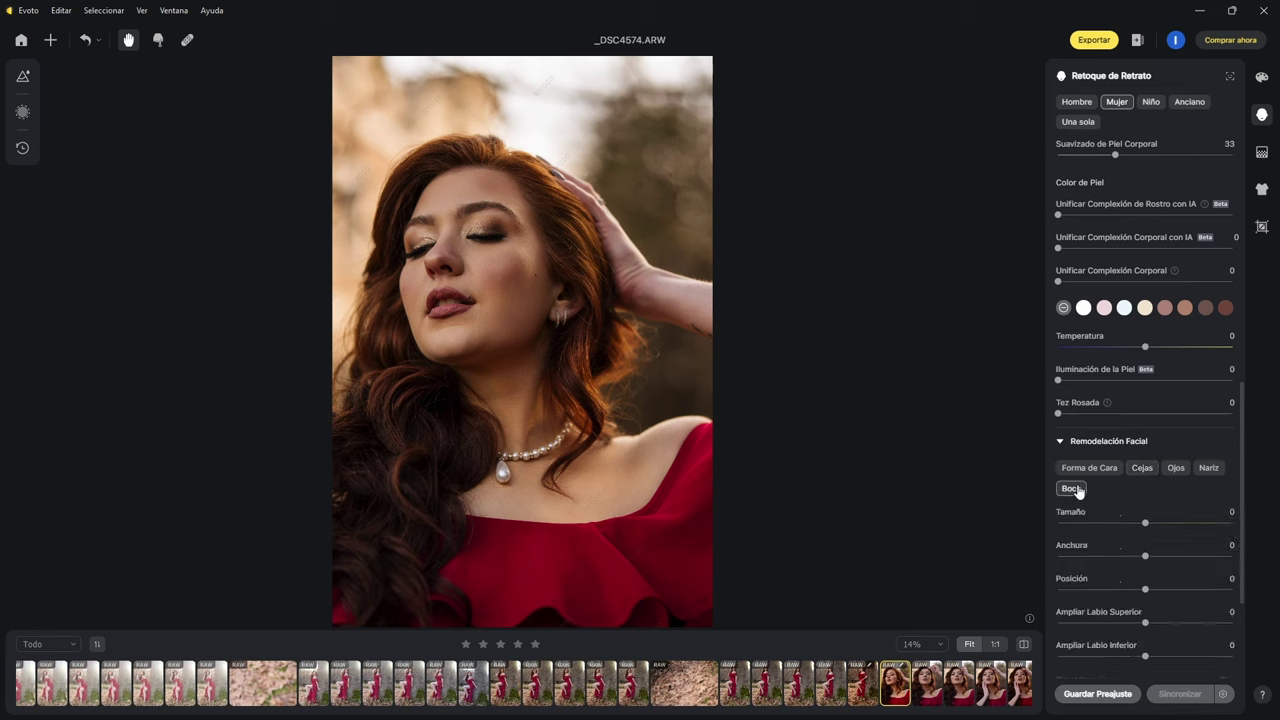
scroll(1117, 612, "down", 1)
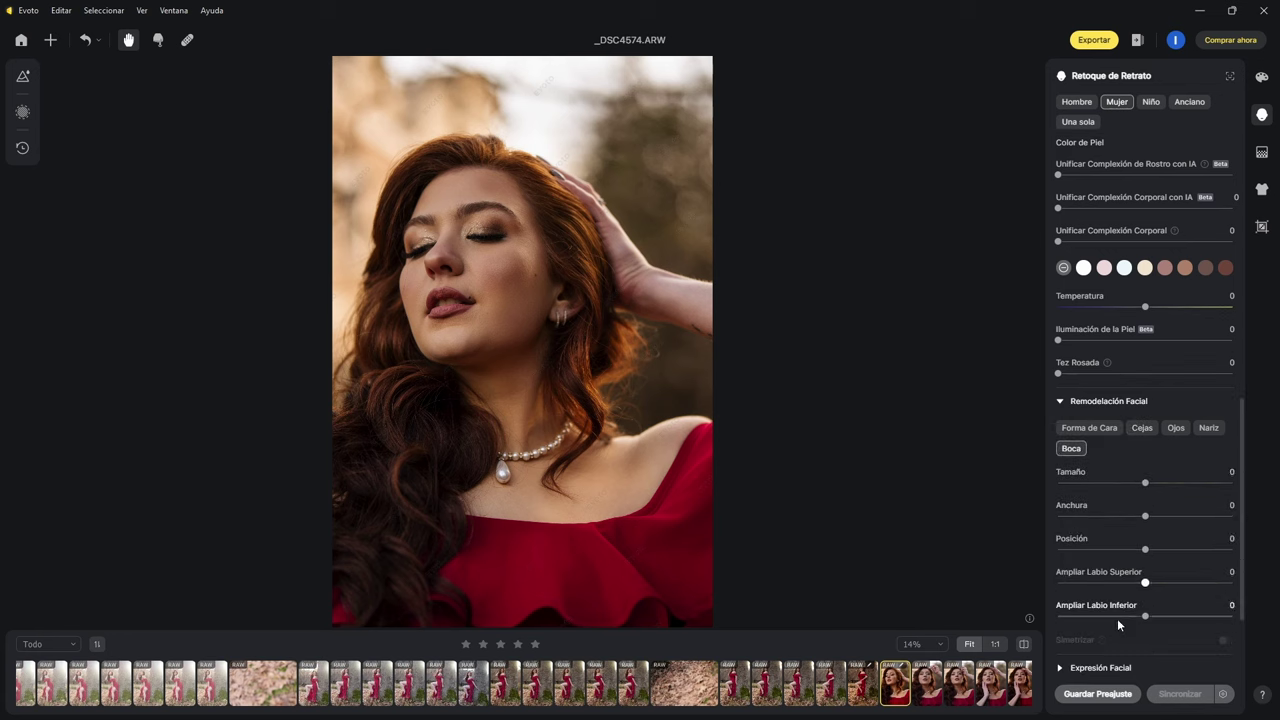
scroll(1114, 619, "down", 1)
left_click(1102, 630)
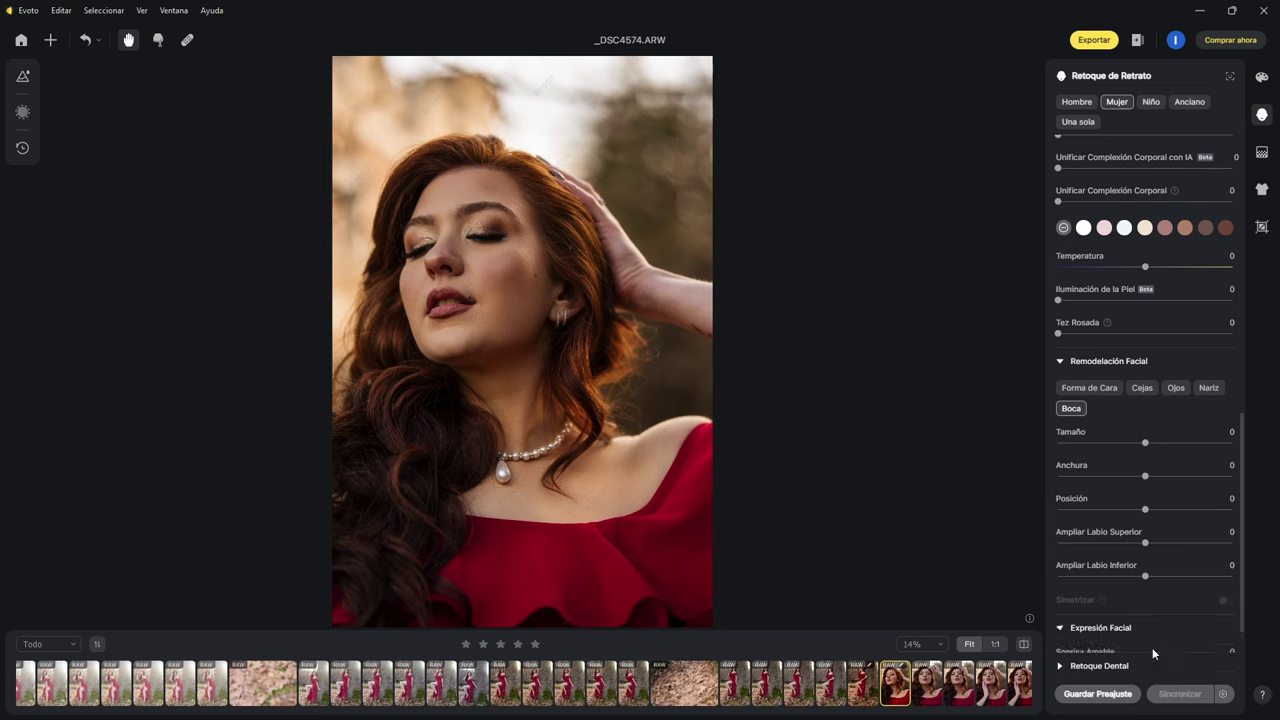
scroll(1152, 647, "down", 2)
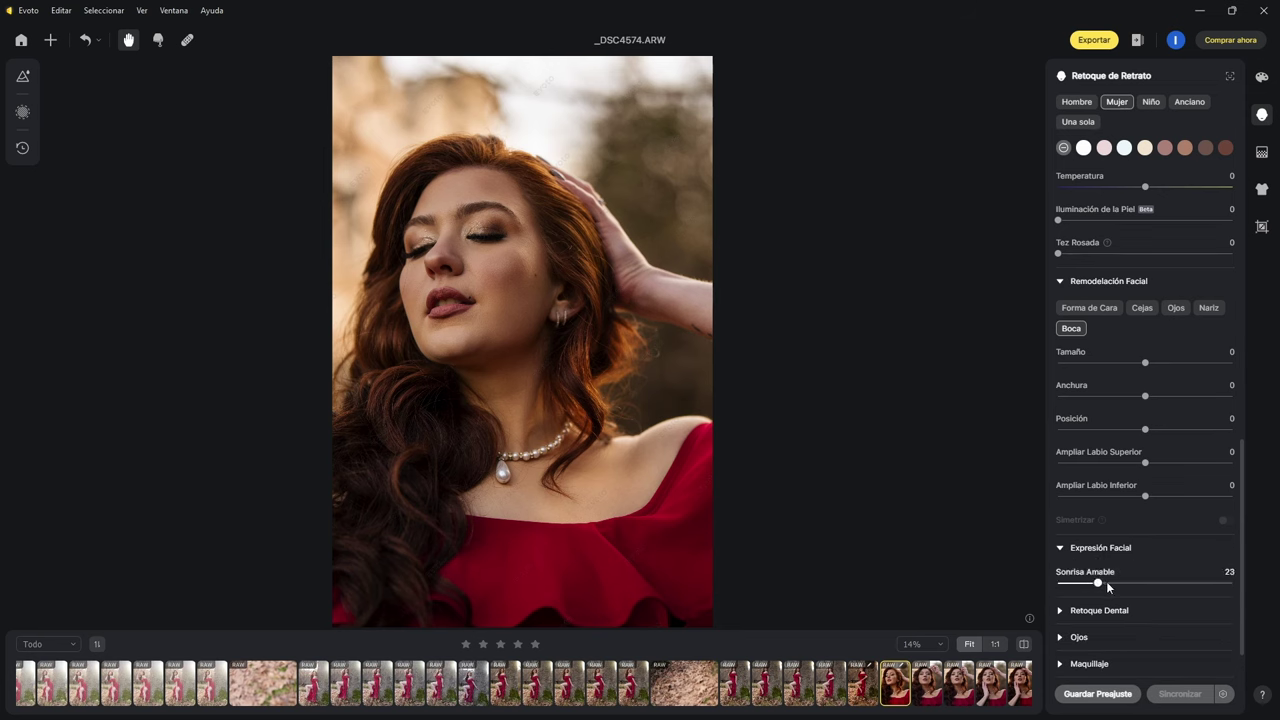
left_click_drag(1080, 583, 1170, 587)
left_click(1148, 592)
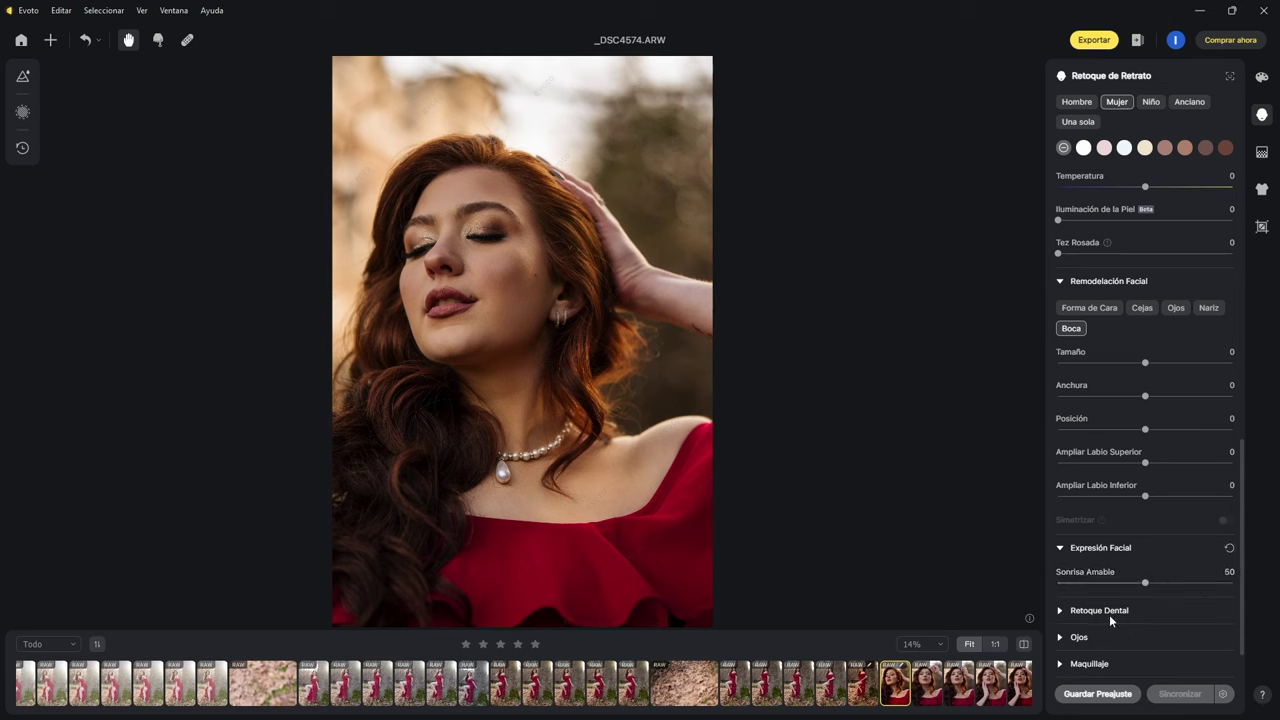
- In the dental retouching settings, set "Blanqueamiento Dental" to 47, "Brillo" to 60 and "Desaturación de Dientes" to 65, and enable "Dientes Bonitos"
left_click(1059, 611)
left_click_drag(1067, 528, 1144, 531)
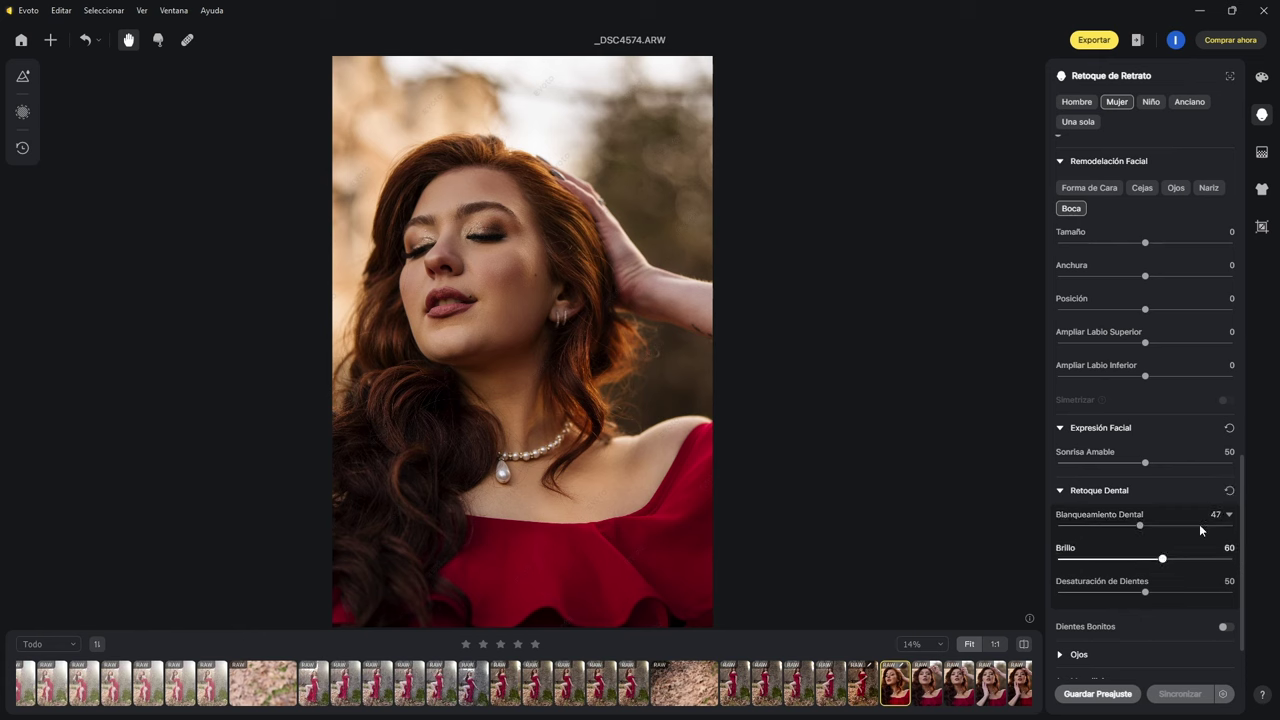
left_click_drag(1147, 594, 1170, 592)
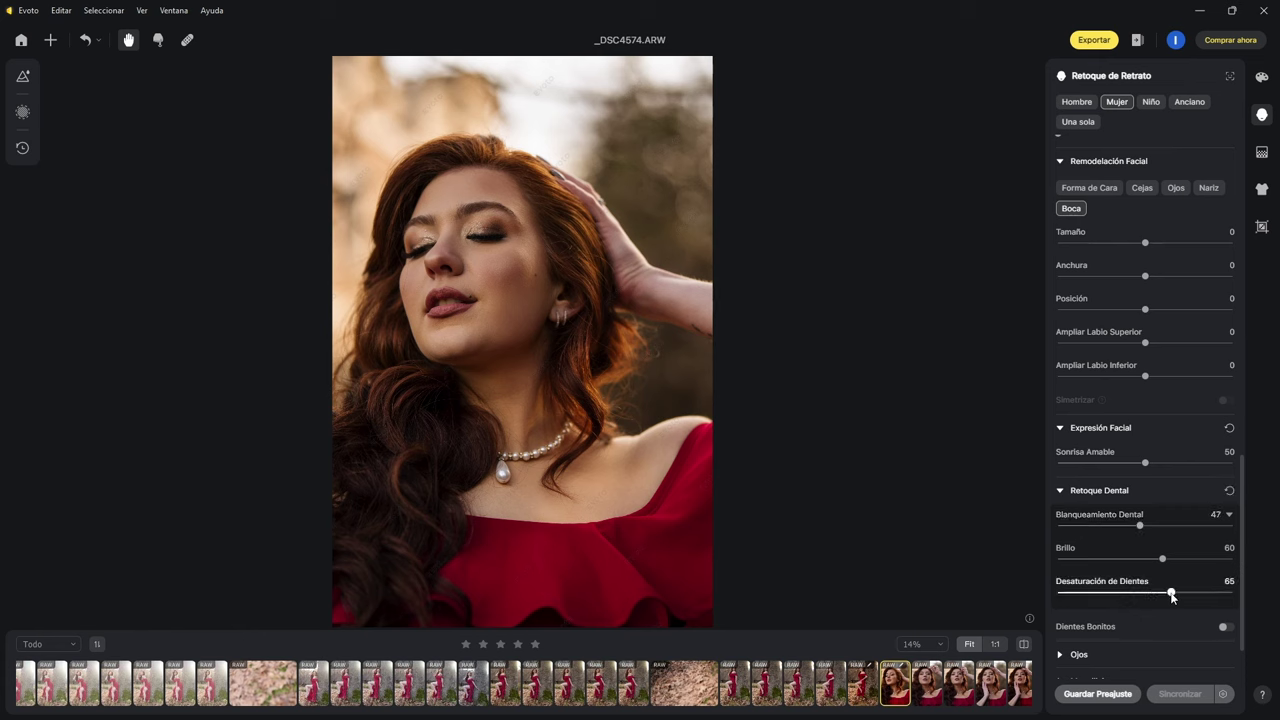
scroll(1157, 596, "down", 1)
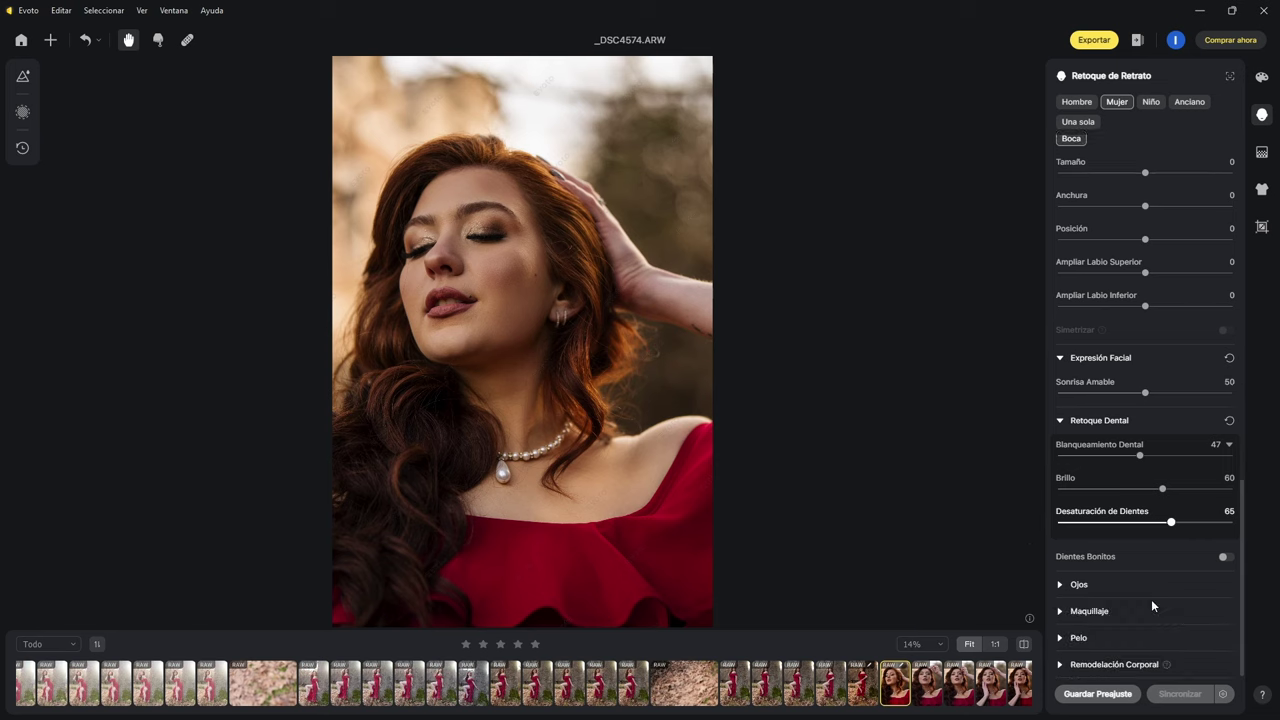
left_click(1222, 560)
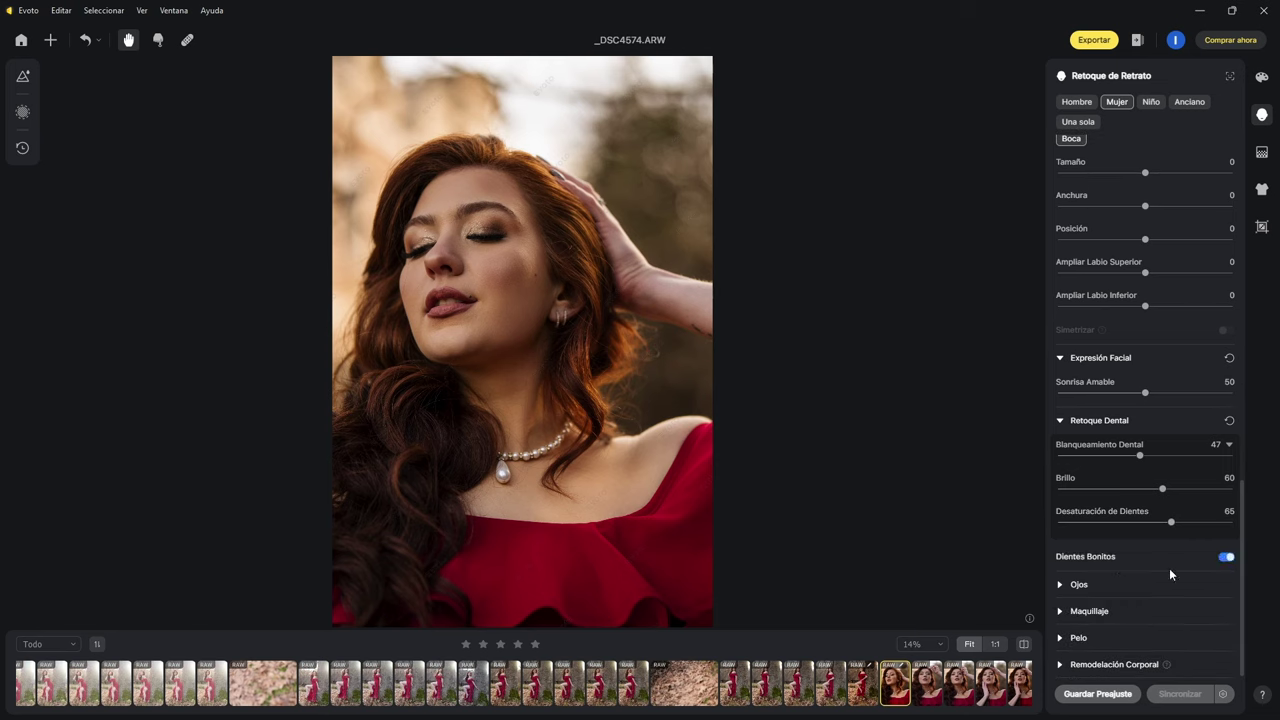
- Try the Chic, Dulce, Vintage, Fuerte, Koi and Gracia makeup presets on the portrait and return to "Ninguno"
left_click(1067, 614)
scroll(1119, 583, "down", 3)
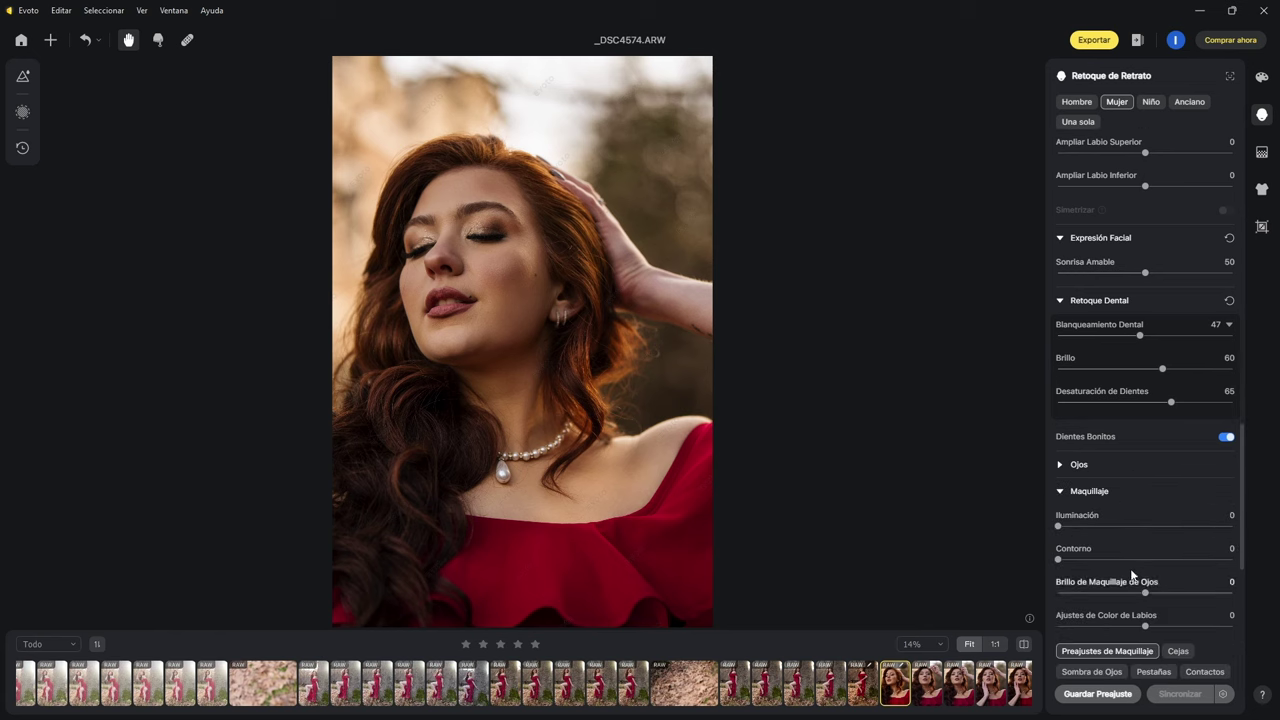
scroll(1144, 435, "down", 1)
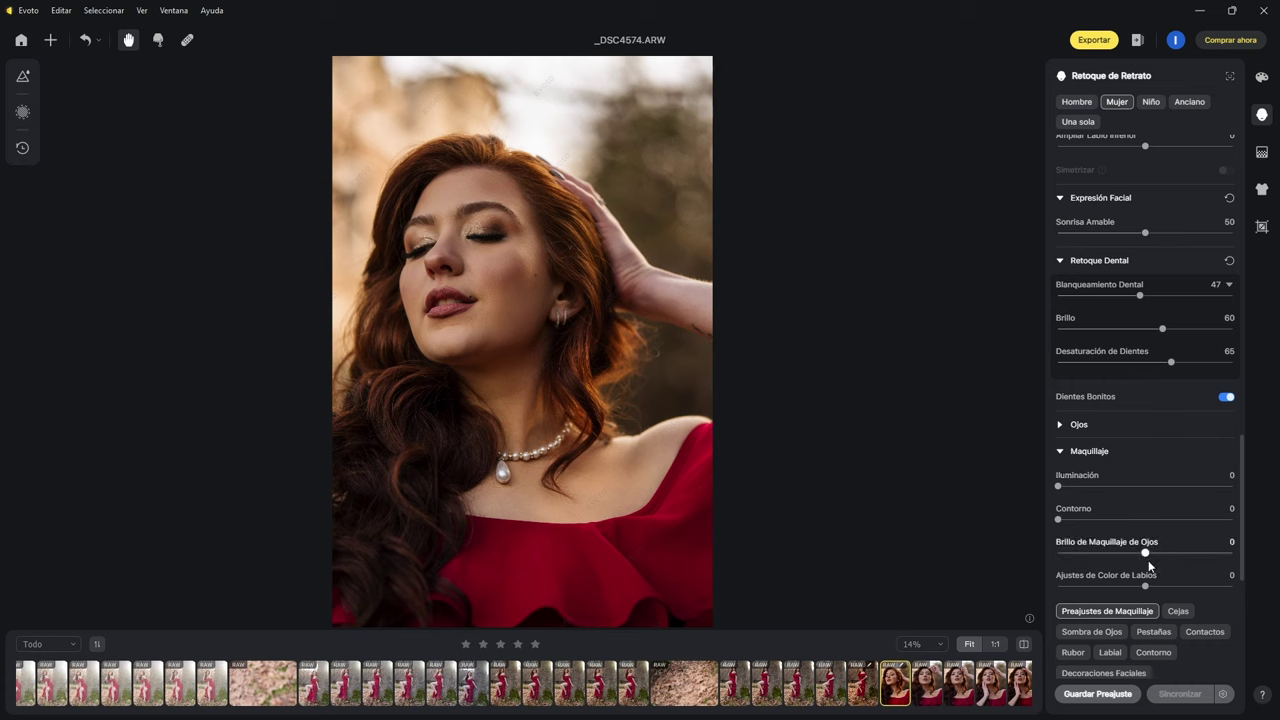
scroll(1152, 541, "down", 2)
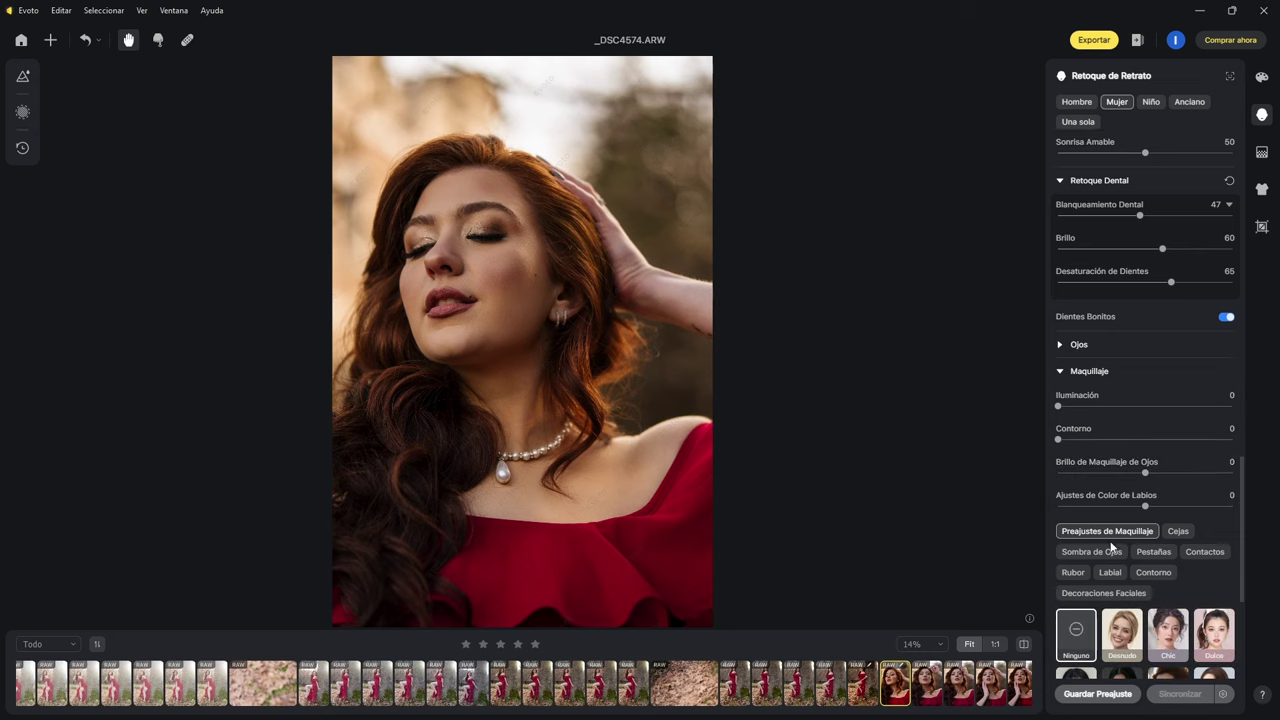
left_click(1174, 639)
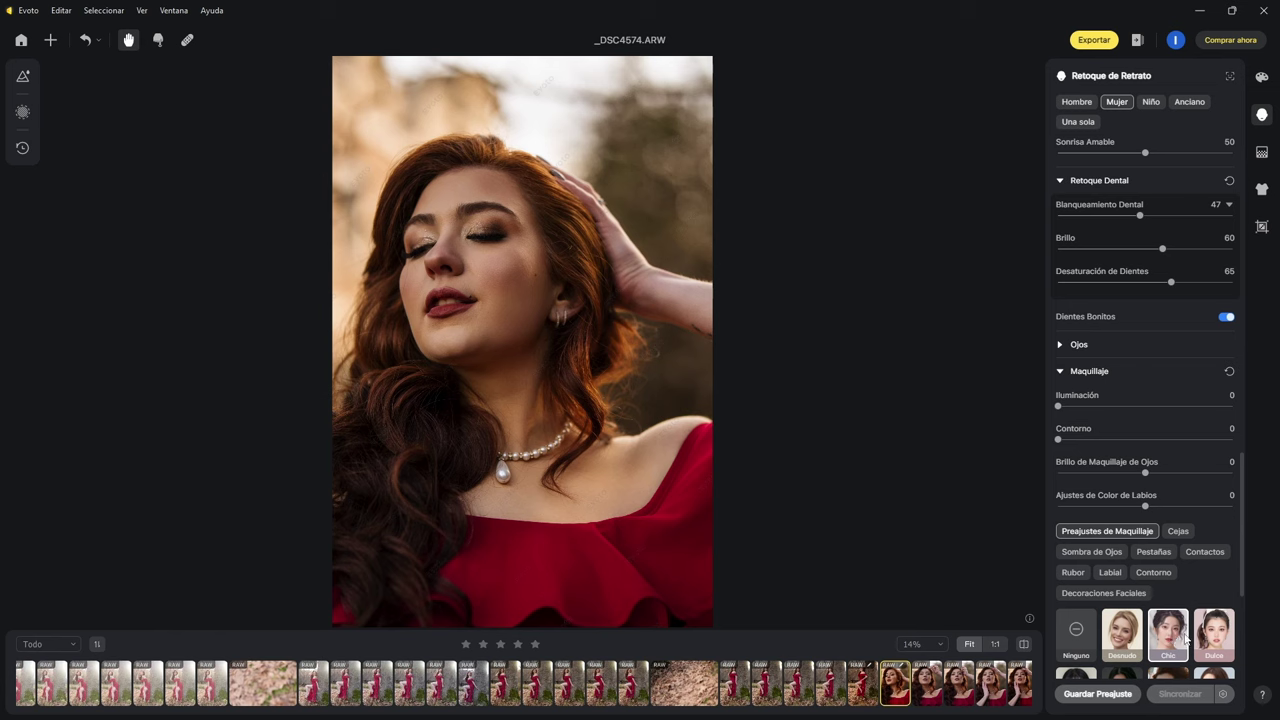
left_click(1212, 637)
scroll(1210, 631, "down", 1)
left_click(1092, 617)
left_click(1121, 619)
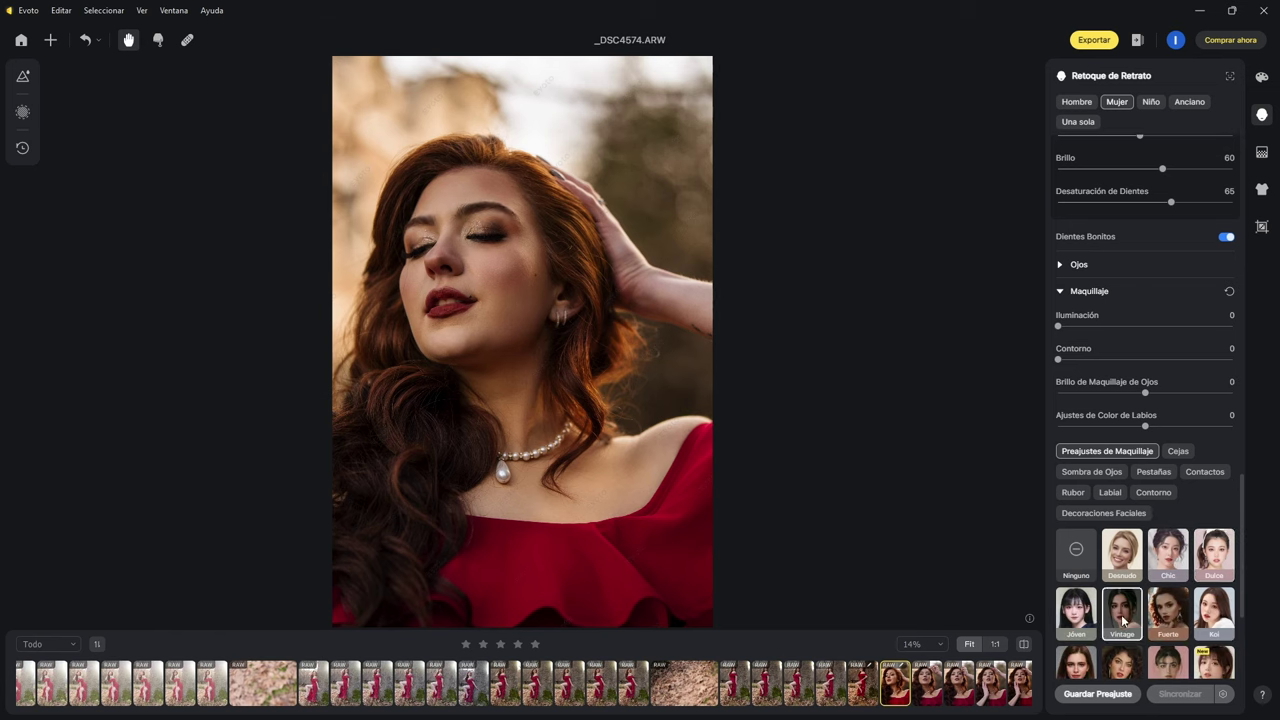
left_click(1165, 618)
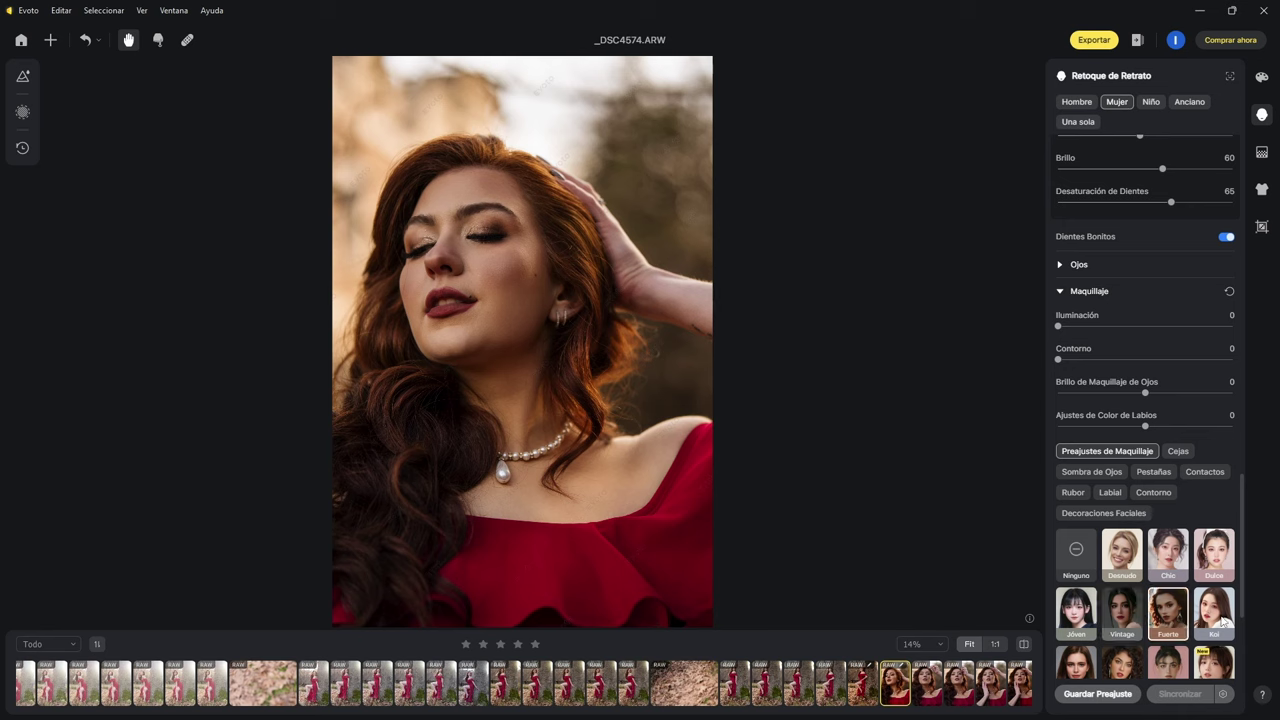
left_click(1218, 621)
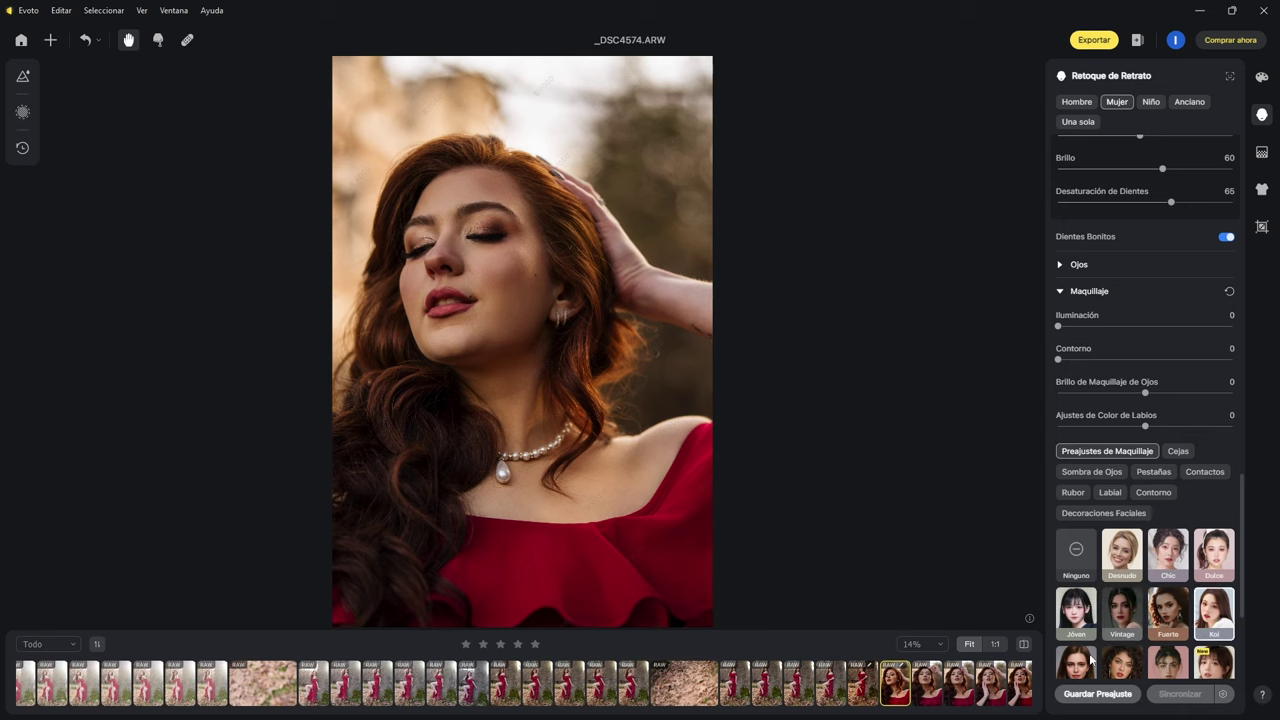
scroll(1100, 640, "down", 2)
left_click(1076, 548)
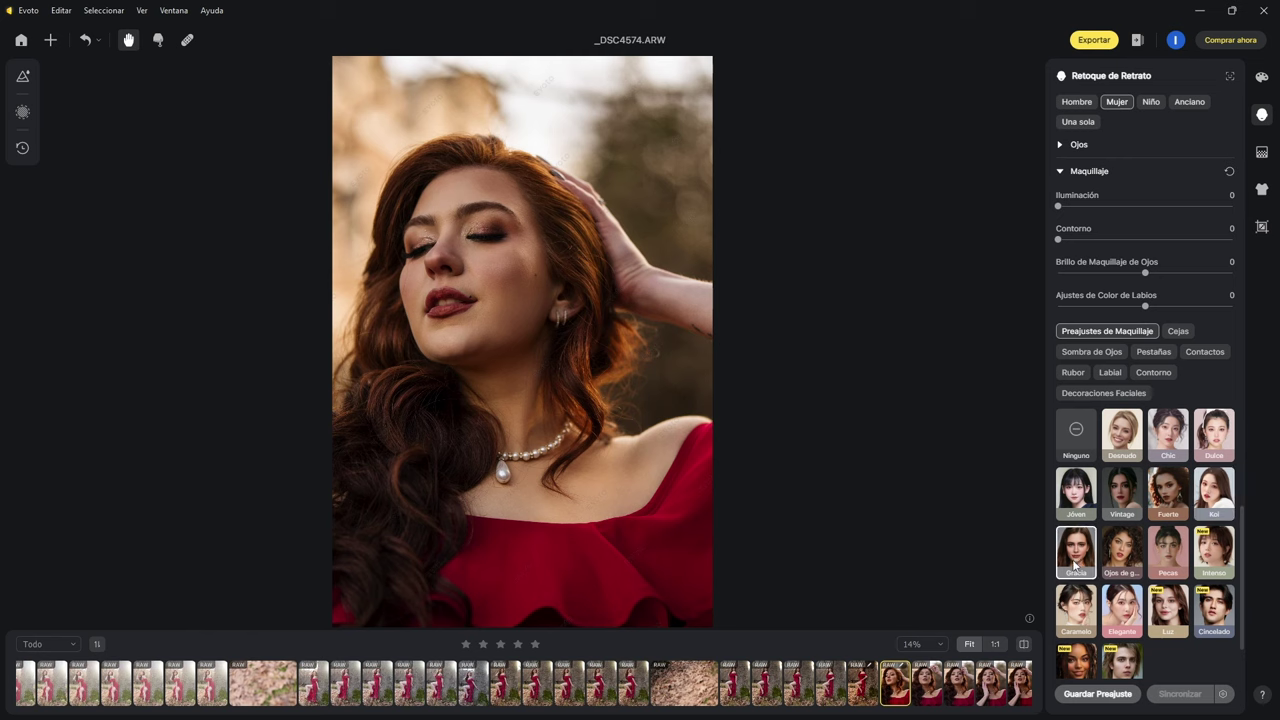
left_click(1079, 435)
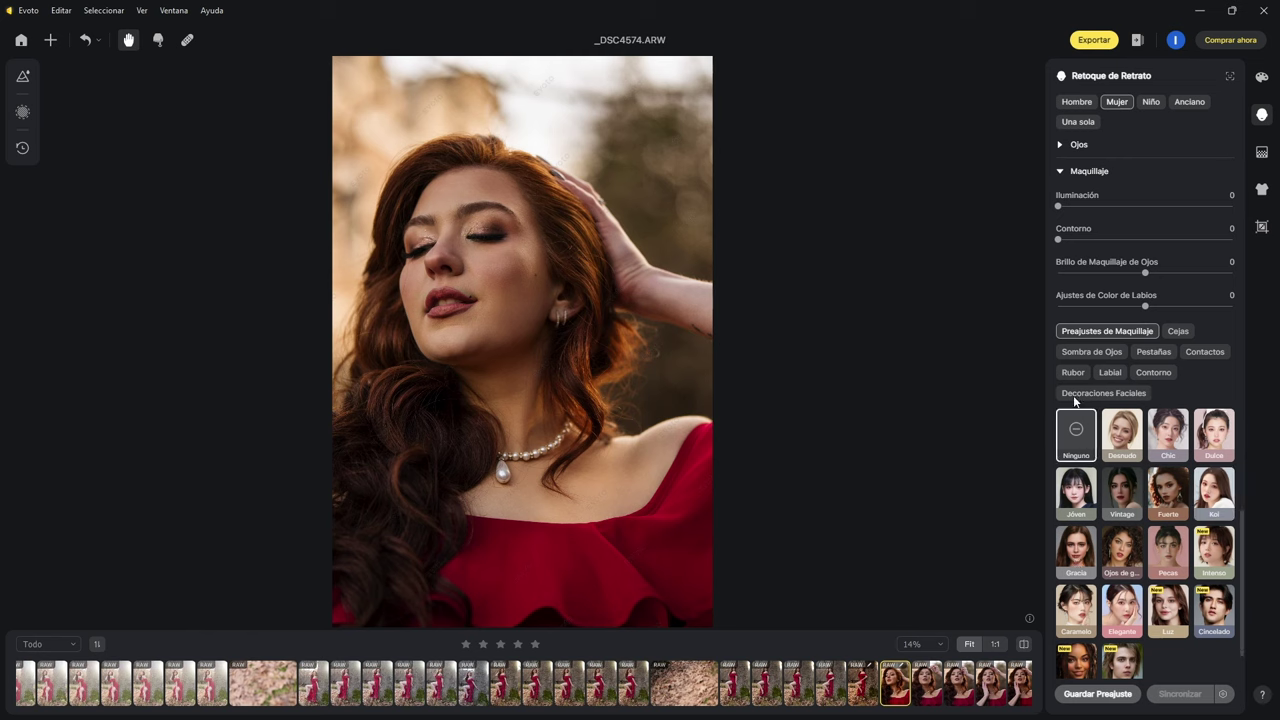
- Compare the eyebrow makeup styles ("Cejas") and apply style 04
left_click(1177, 336)
left_click(1124, 534)
left_click(1172, 537)
left_click(1212, 530)
left_click(1096, 585)
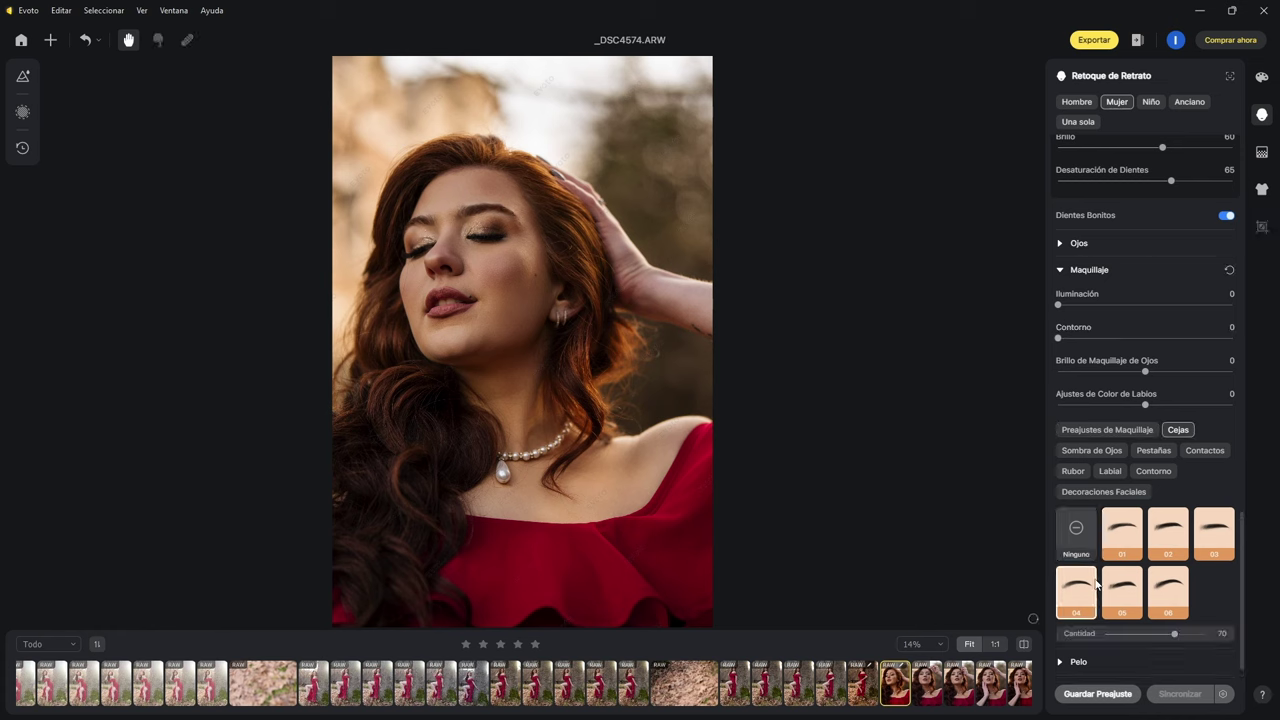
- Compare the eye shadow styles ("Sombra de Ojos") and apply style 04, and apply eyelash style ("Pestañas") 02
left_click(1081, 452)
left_click(1120, 532)
left_click(1173, 537)
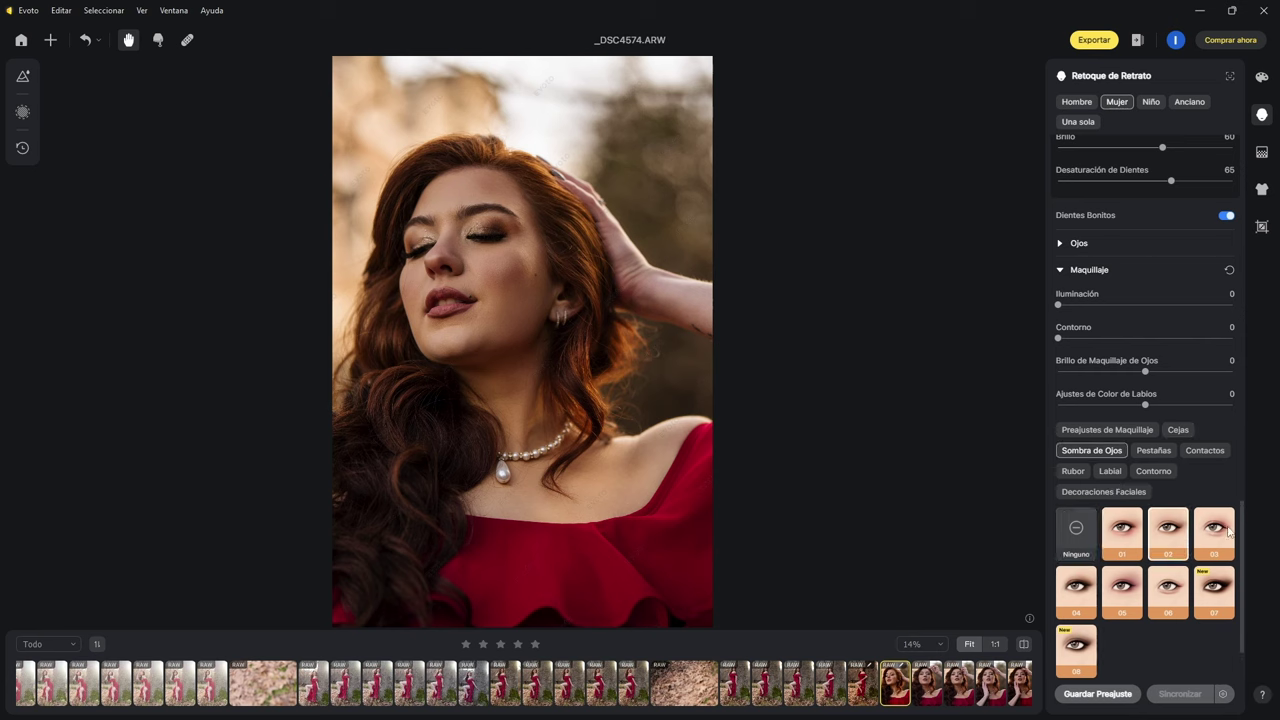
left_click(1212, 534)
left_click(1070, 600)
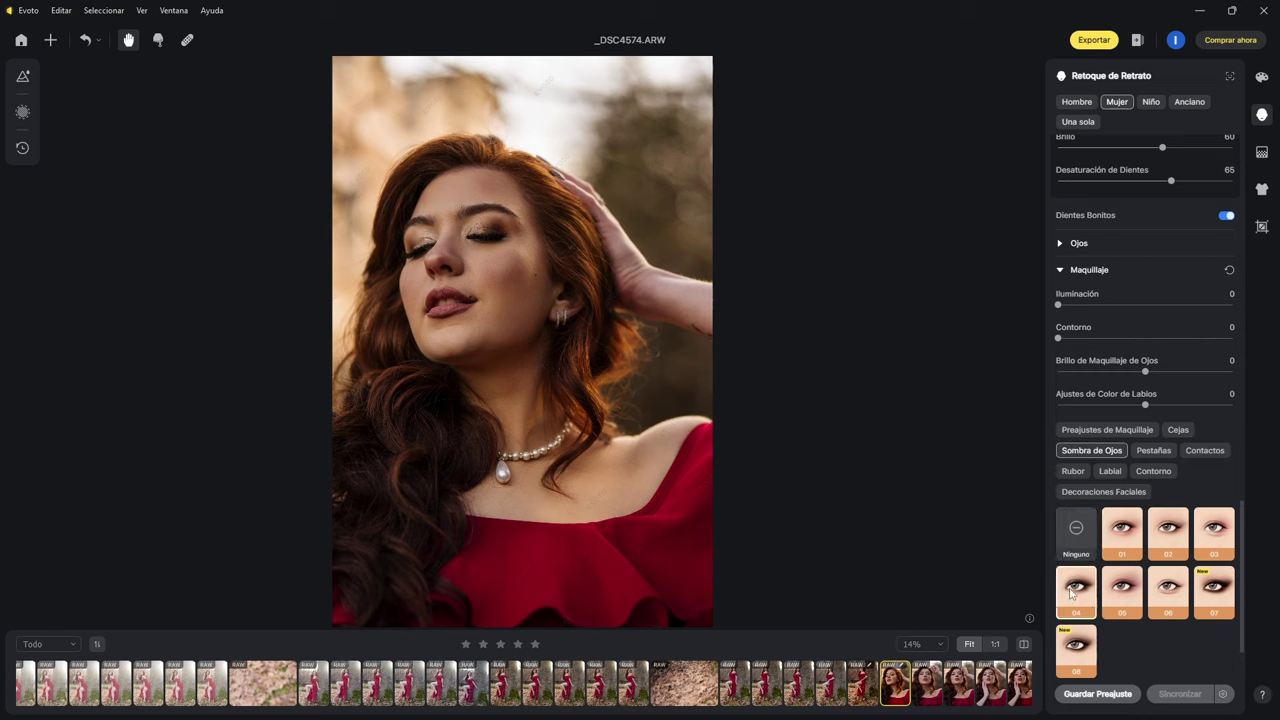
left_click(1155, 451)
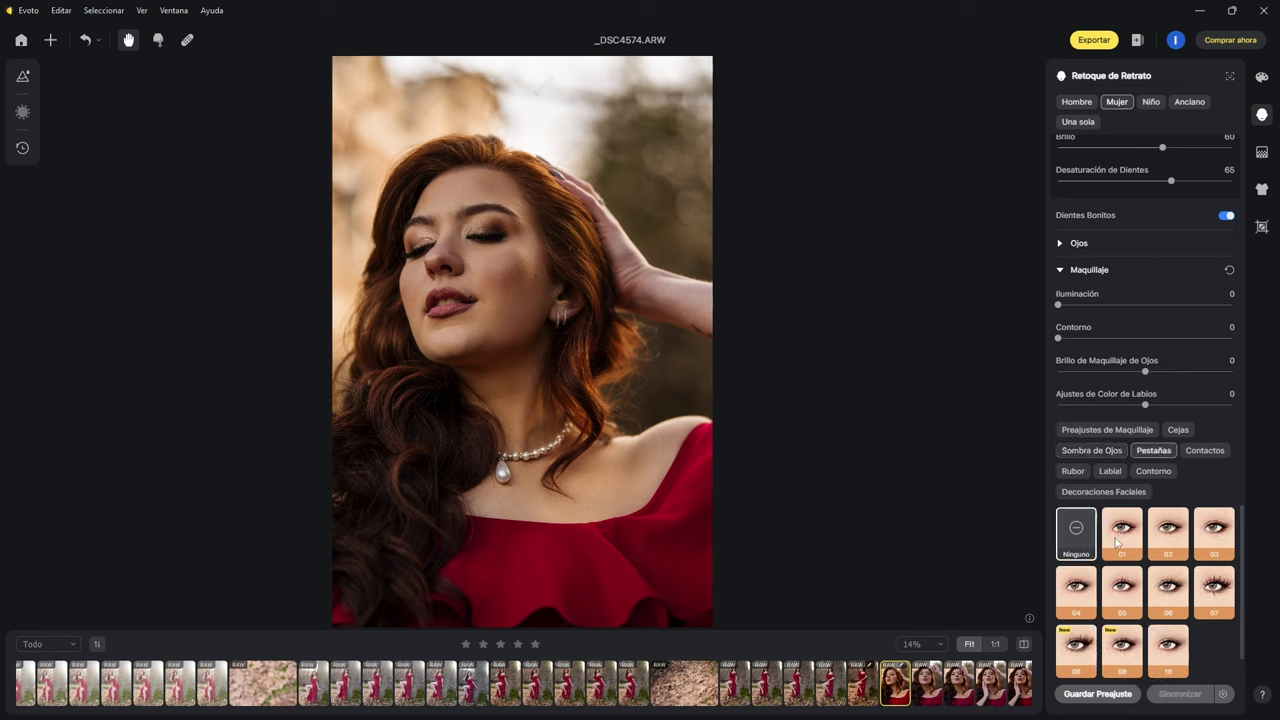
left_click(1175, 531)
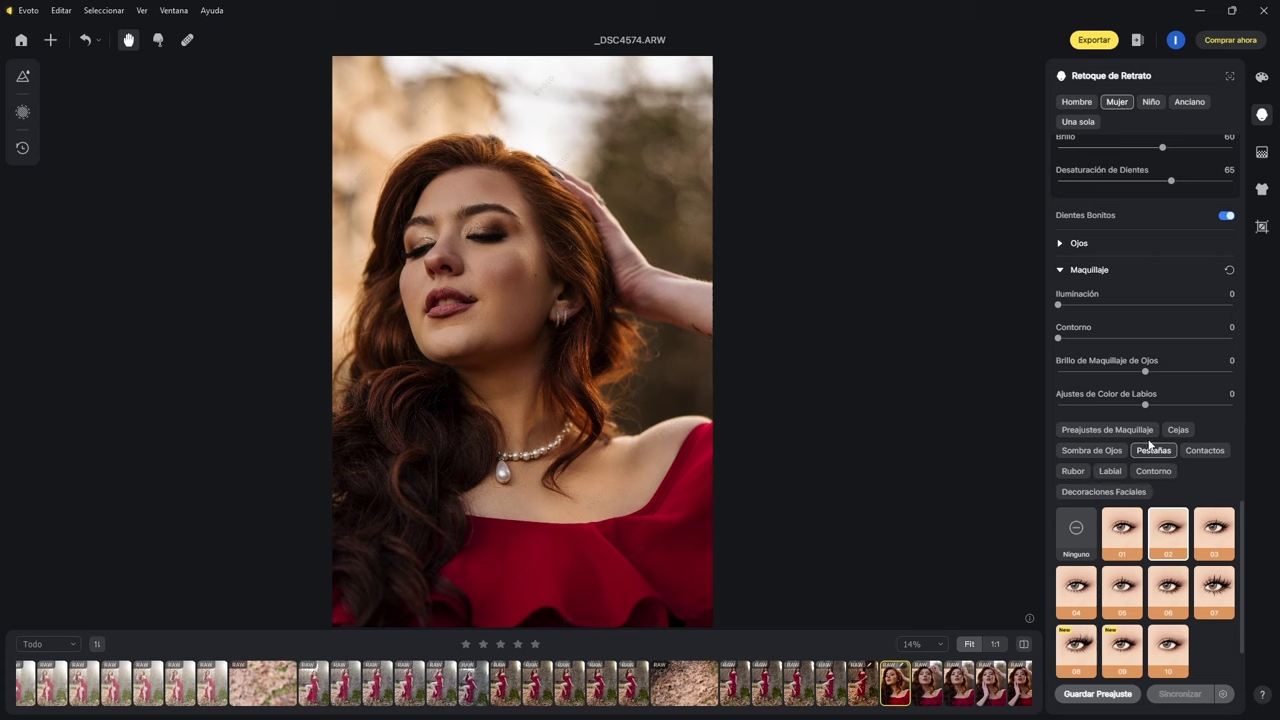
- Try the Chic makeup preset and apply the Dulce preset instead
scroll(1149, 462, "down", 1)
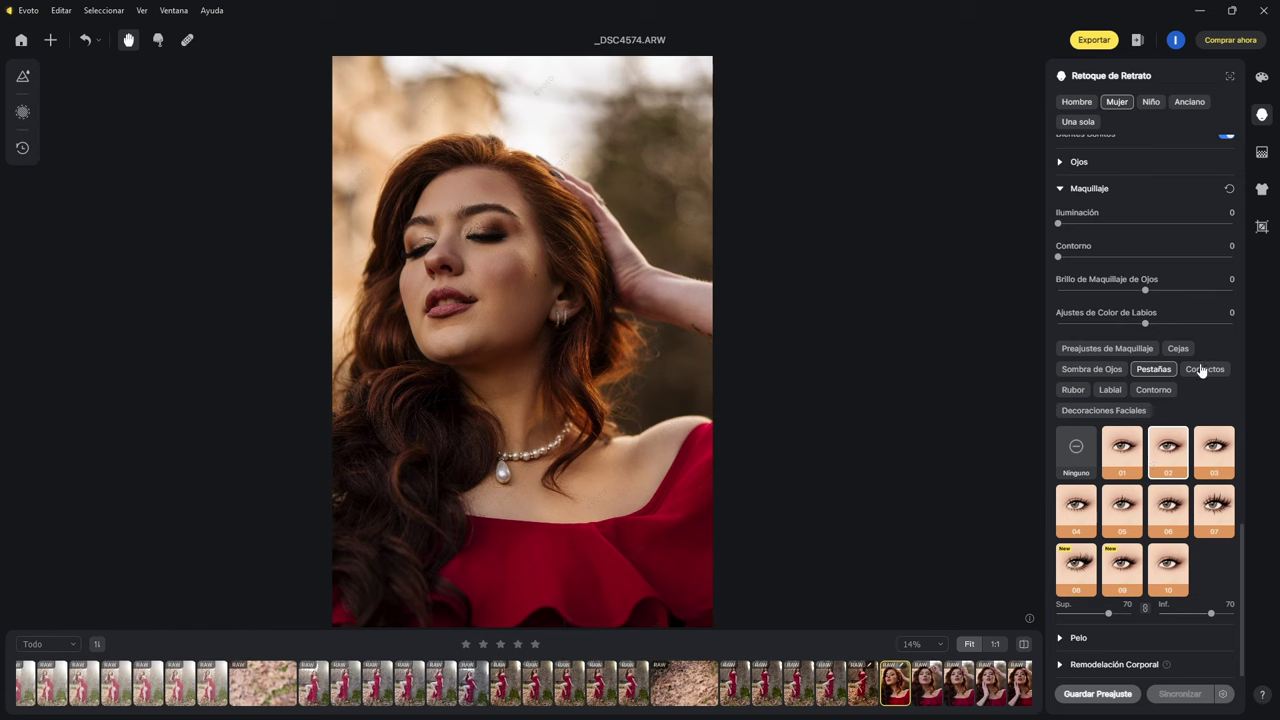
left_click(1142, 350)
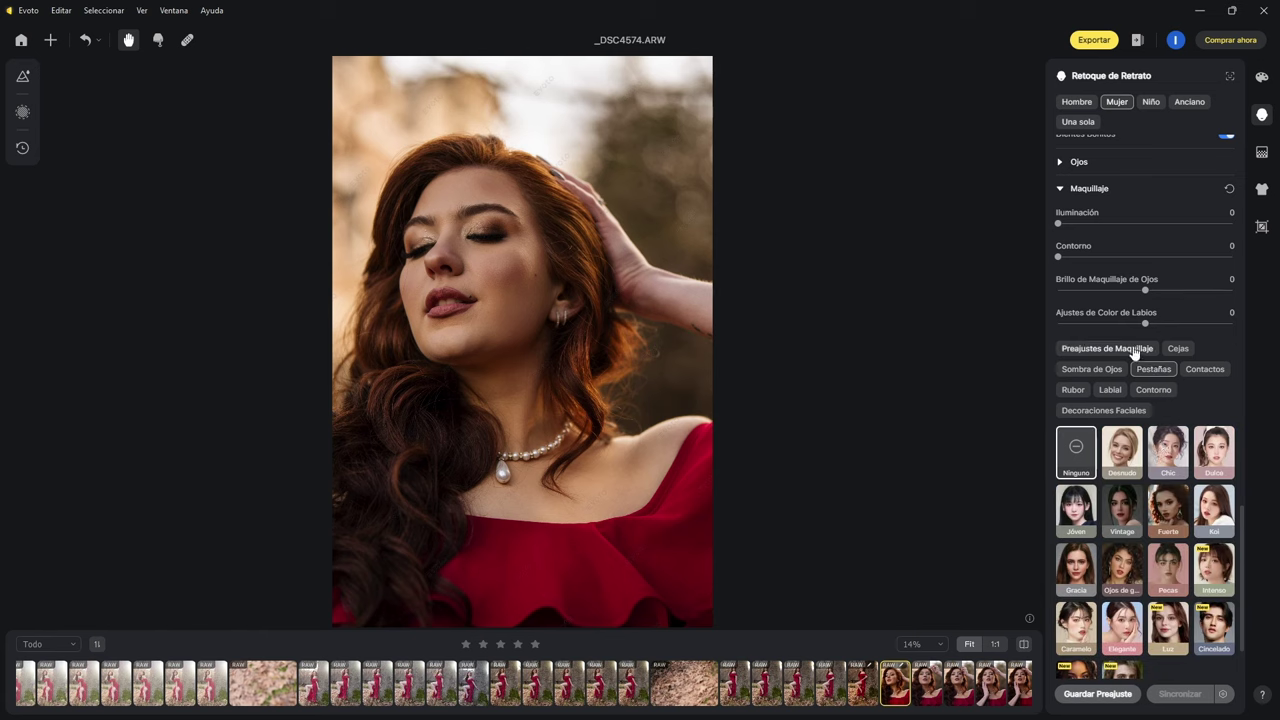
left_click(1173, 459)
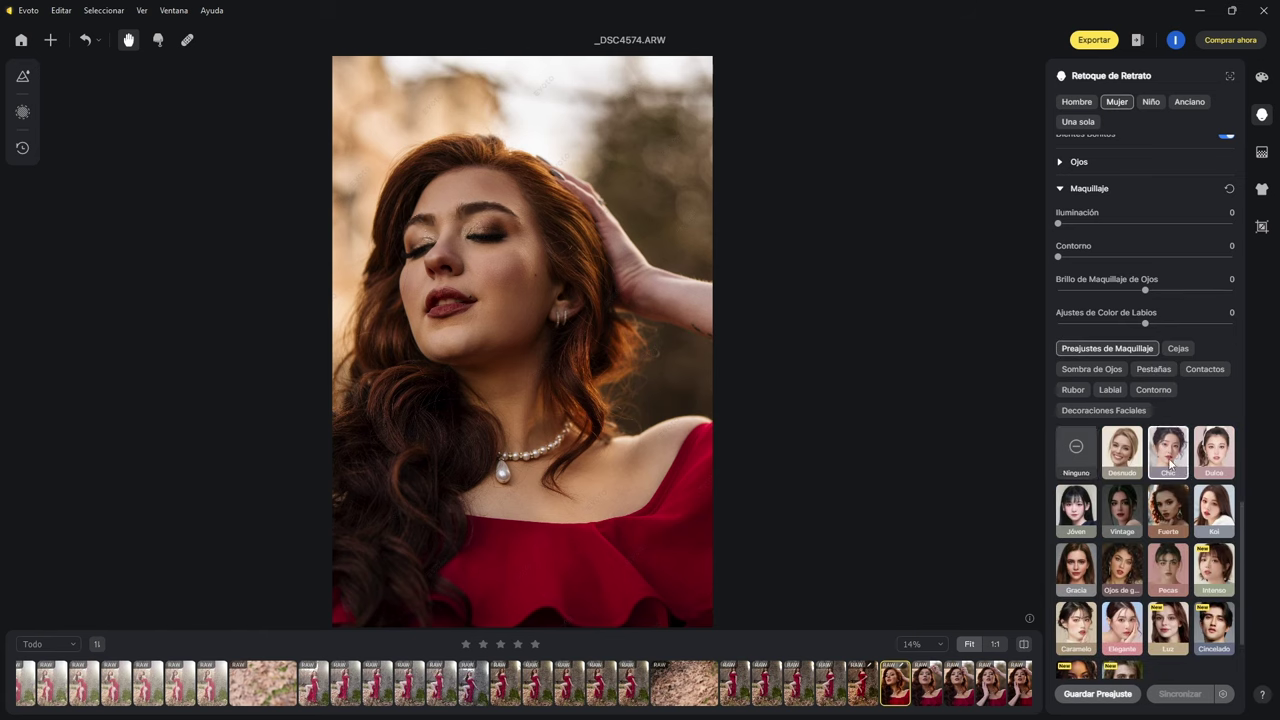
left_click(1214, 455)
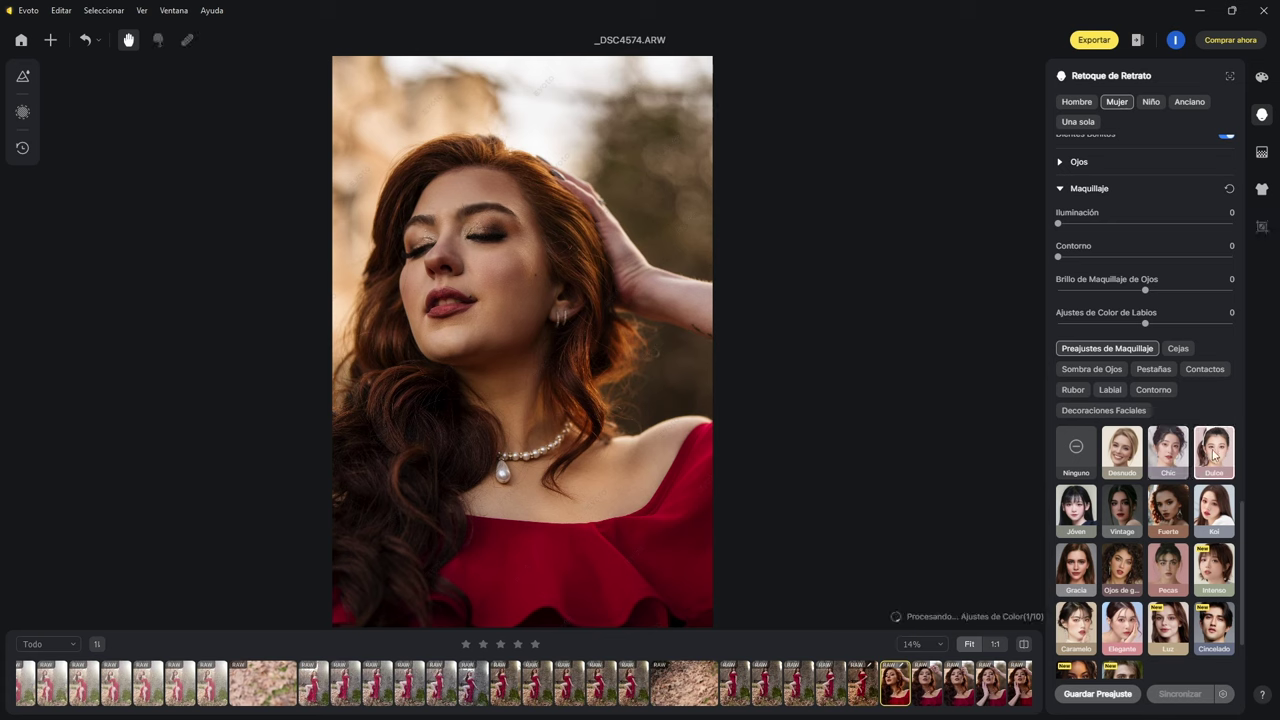
- In the hair settings ("Pelo"), set the stray hair removal ("Eliminar los Pelos Sueltos") to 100
scroll(1205, 458, "down", 3)
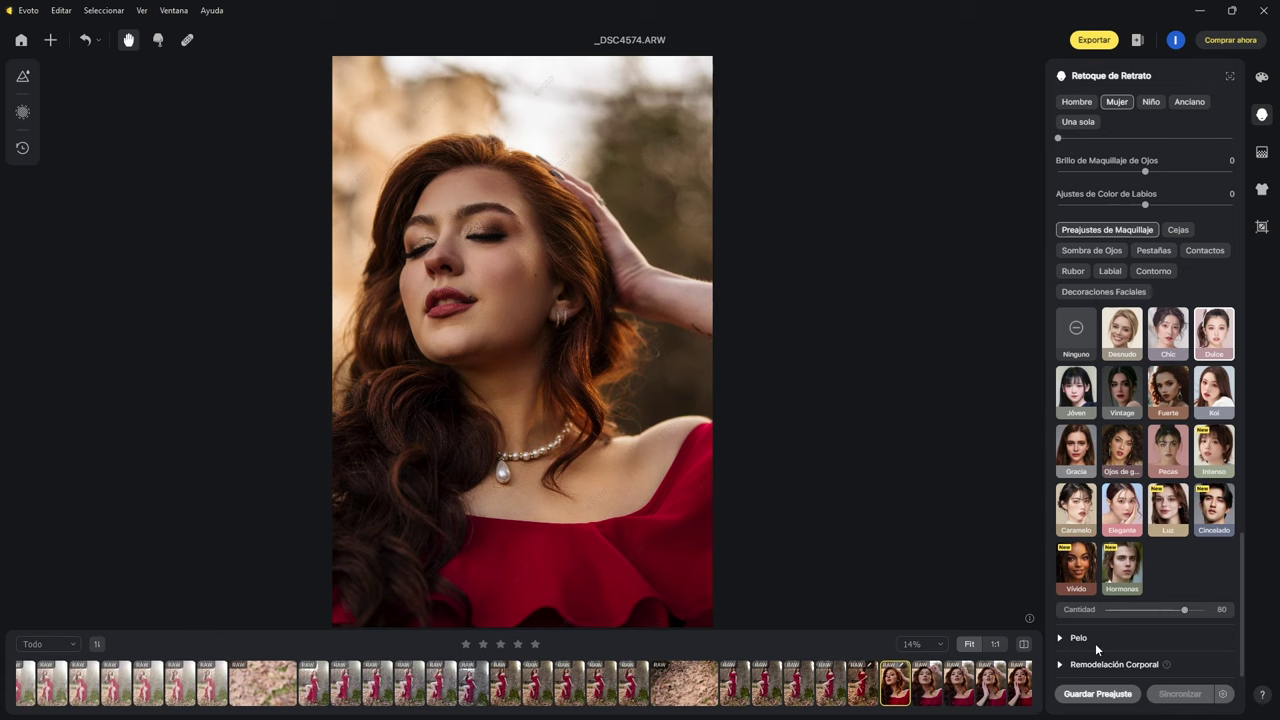
left_click(1106, 634)
scroll(1124, 577, "down", 5)
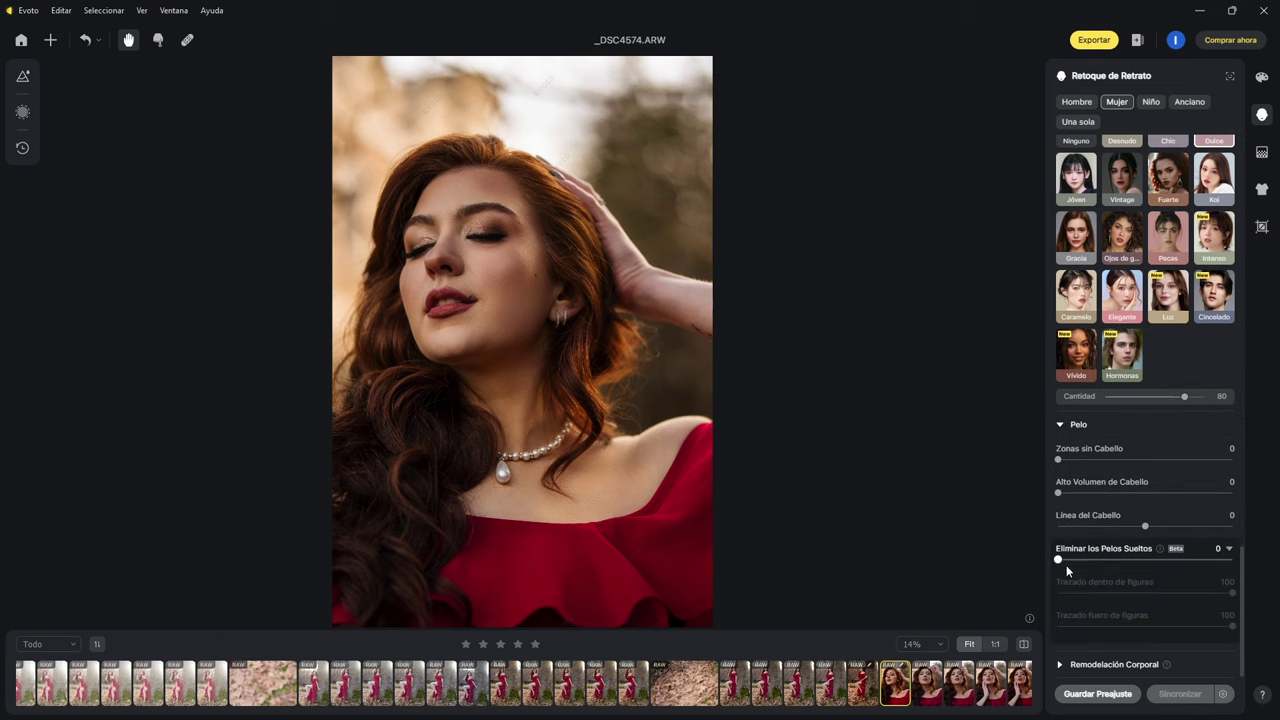
left_click_drag(1058, 560, 1223, 570)
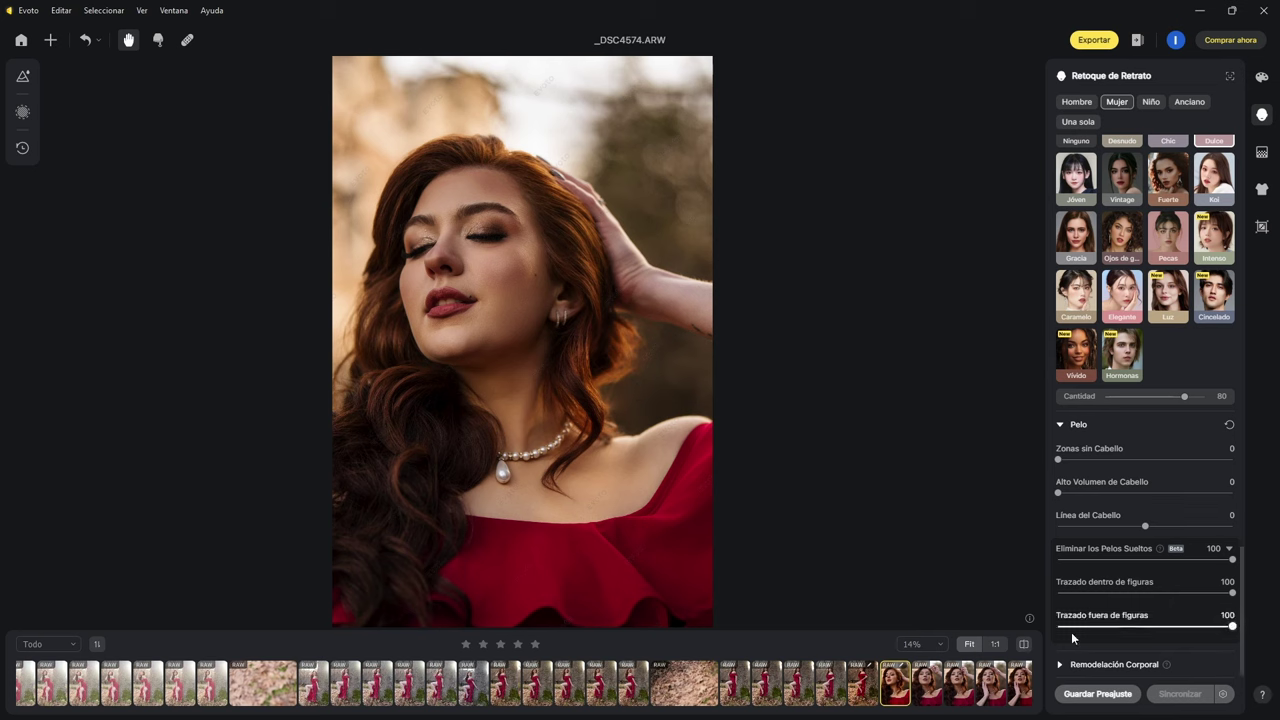
- Copy the current portrait's effects and paste them onto the close-up portraits up to the last visible thumbnail
key("ctrl+c")
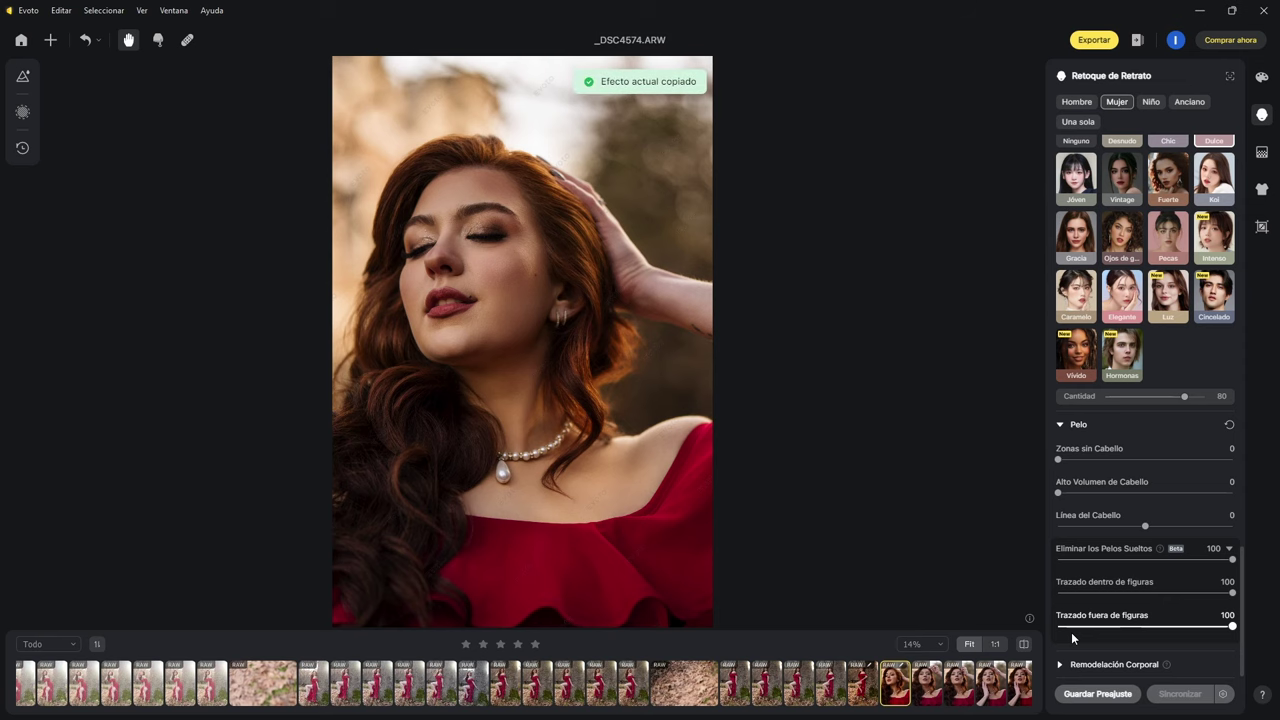
left_click(1022, 688)
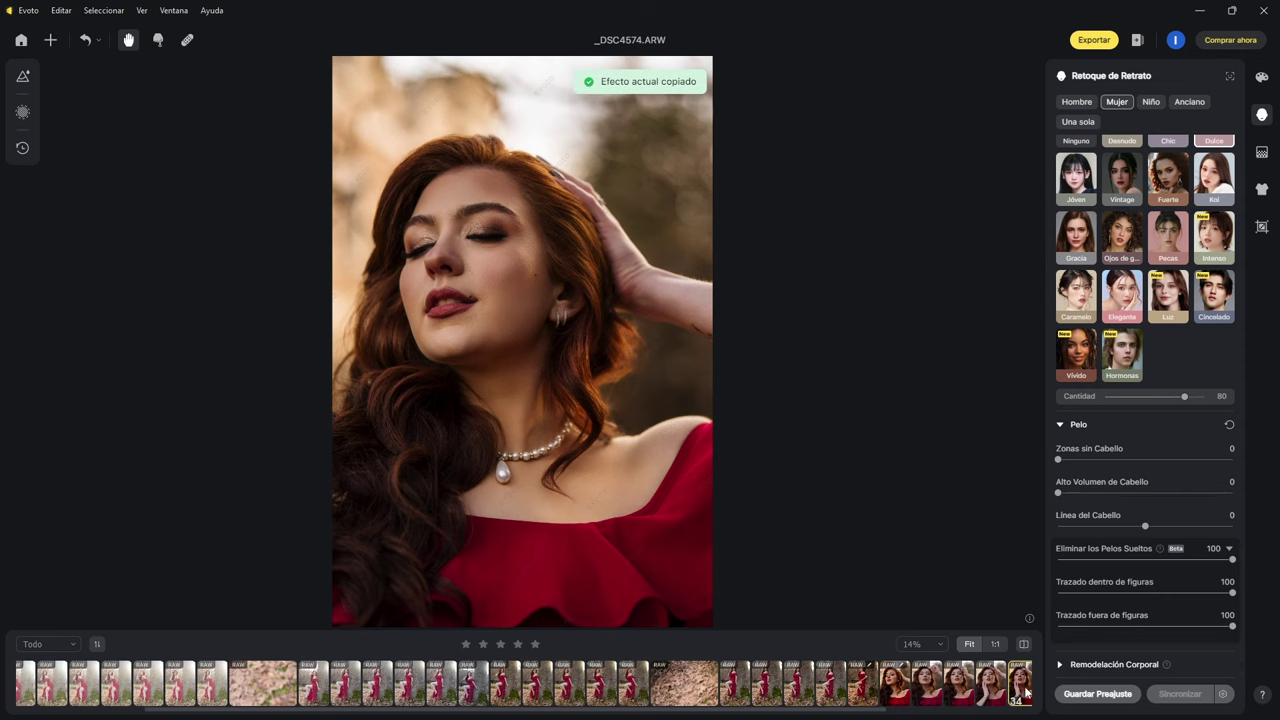
key("ctrl+v")
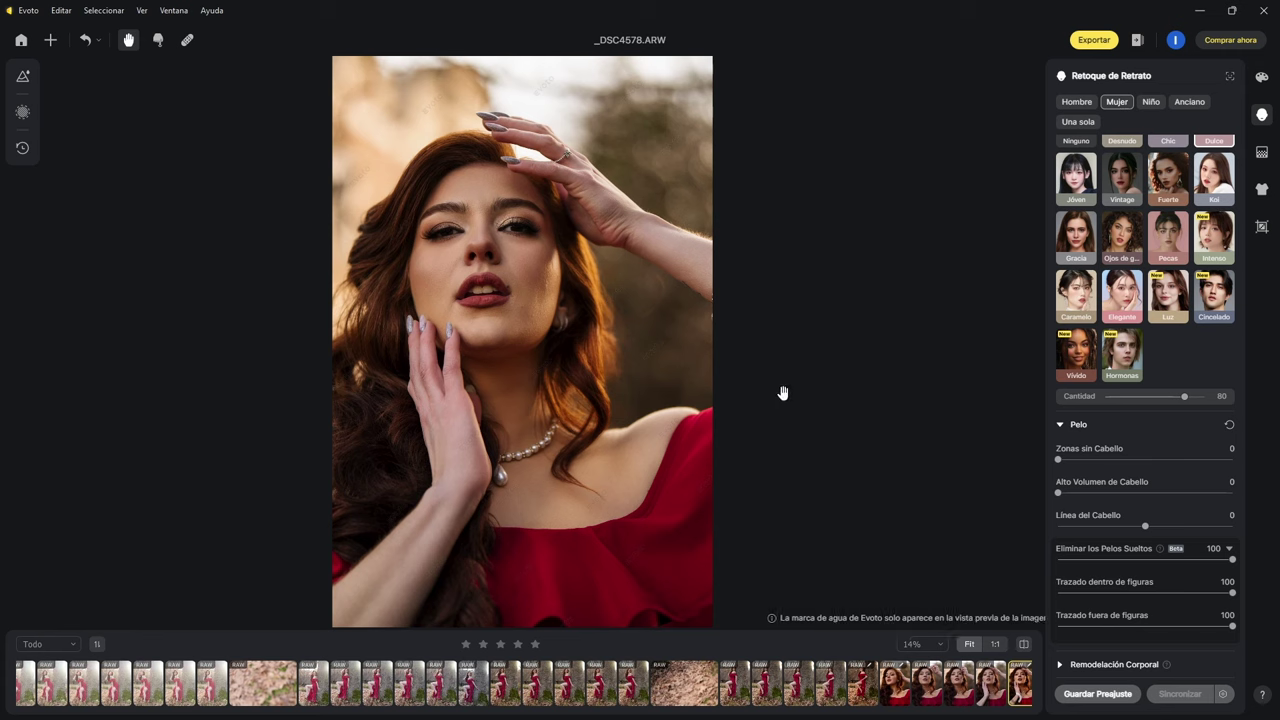
- In the eye settings ("Ojos"), set the red vein removal ("Remover Venas Rojas") to 48 and the brightness ("Brillo") of both eyes to 60
scroll(1200, 400, "up", 2)
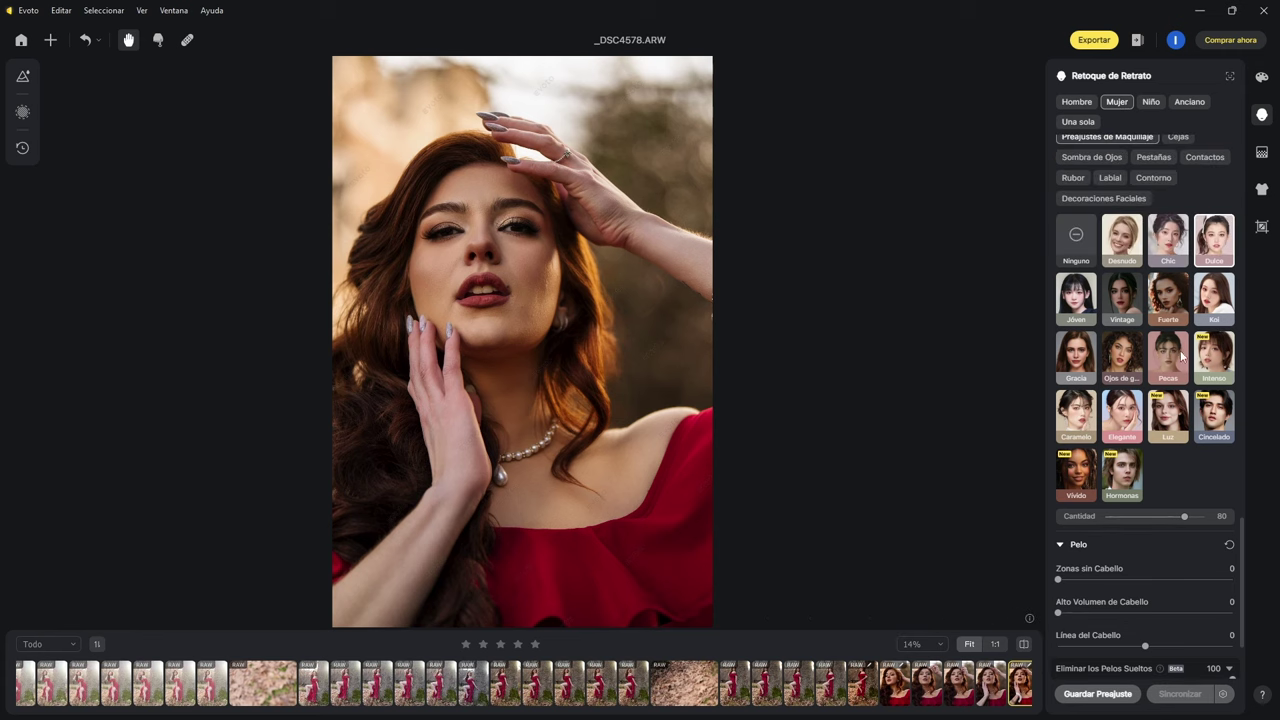
scroll(1181, 350, "up", 5)
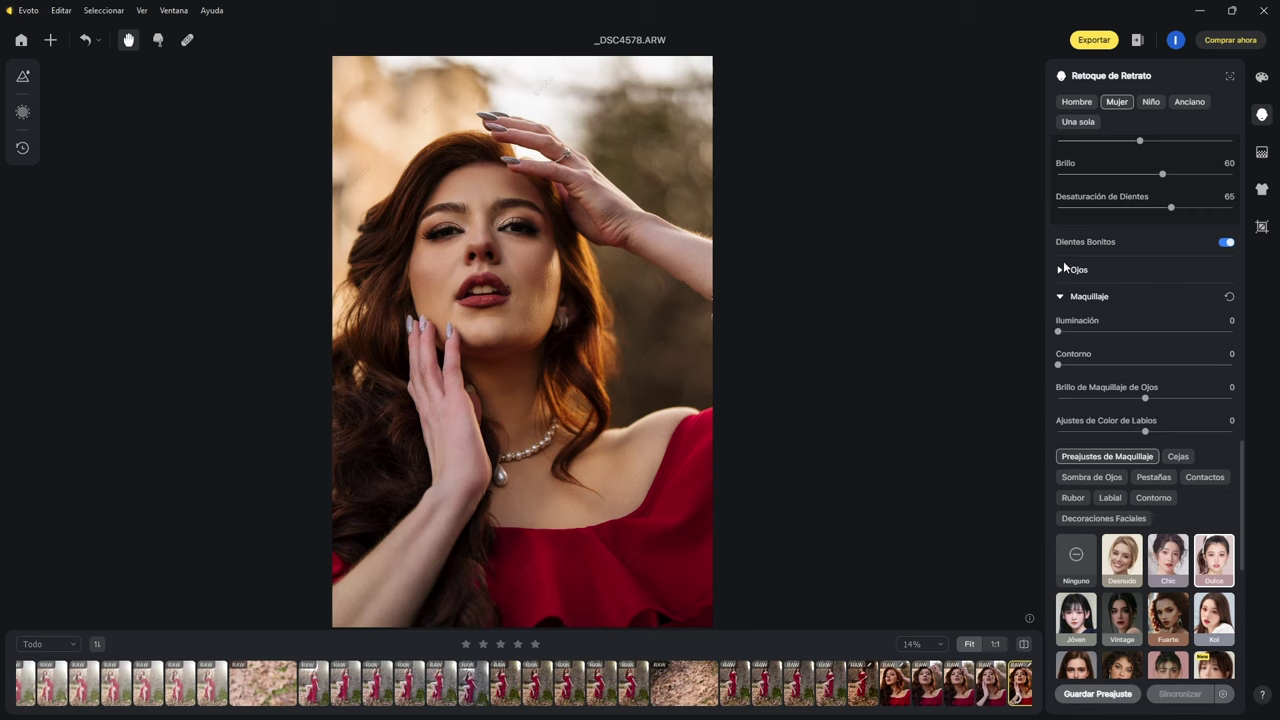
left_click(1062, 269)
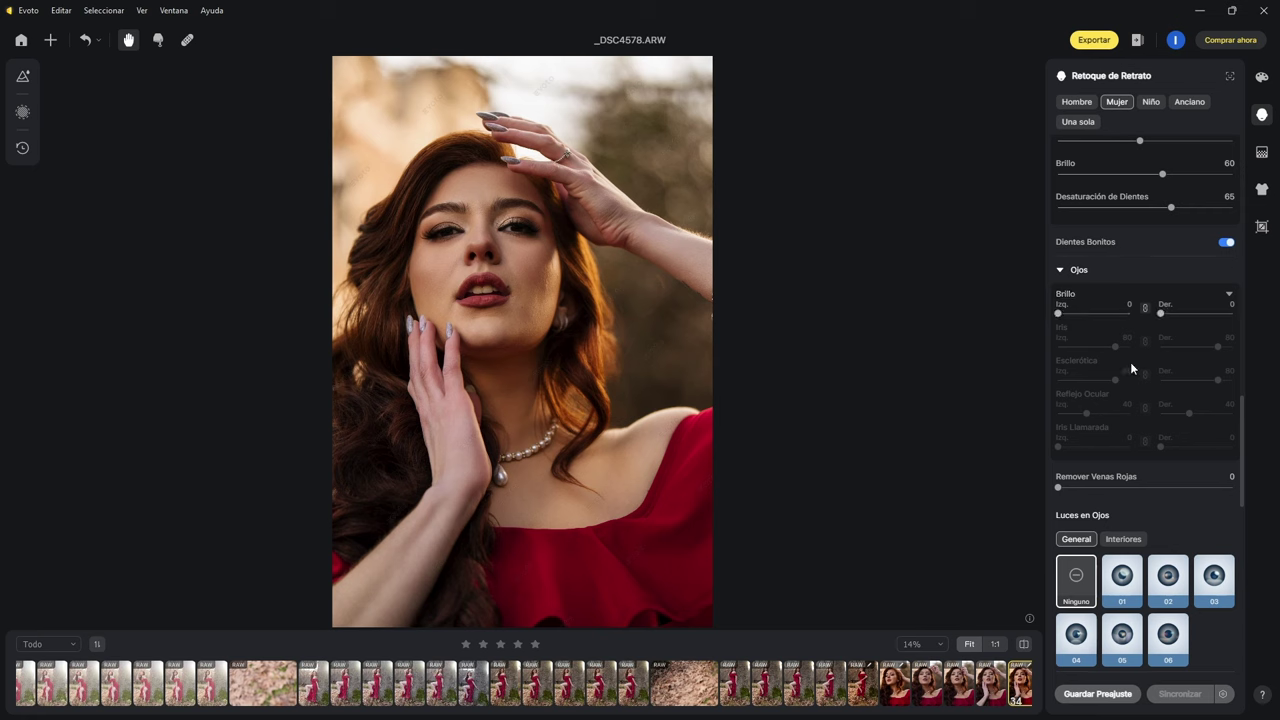
left_click_drag(1059, 489, 1141, 489)
left_click_drag(1058, 313, 1102, 320)
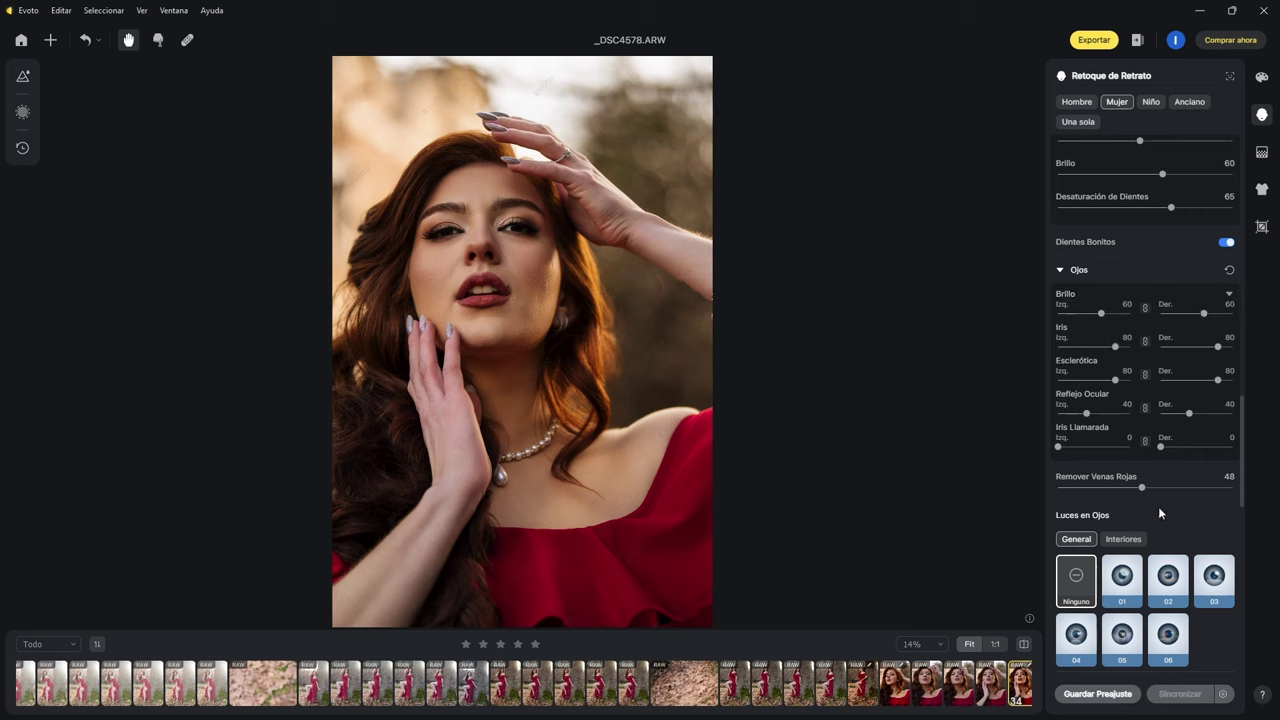
- Compare the indoor ("Interiores") eye light styles 02, 06, 03, 05 and 04, and apply style 02
scroll(1160, 560, "down", 1)
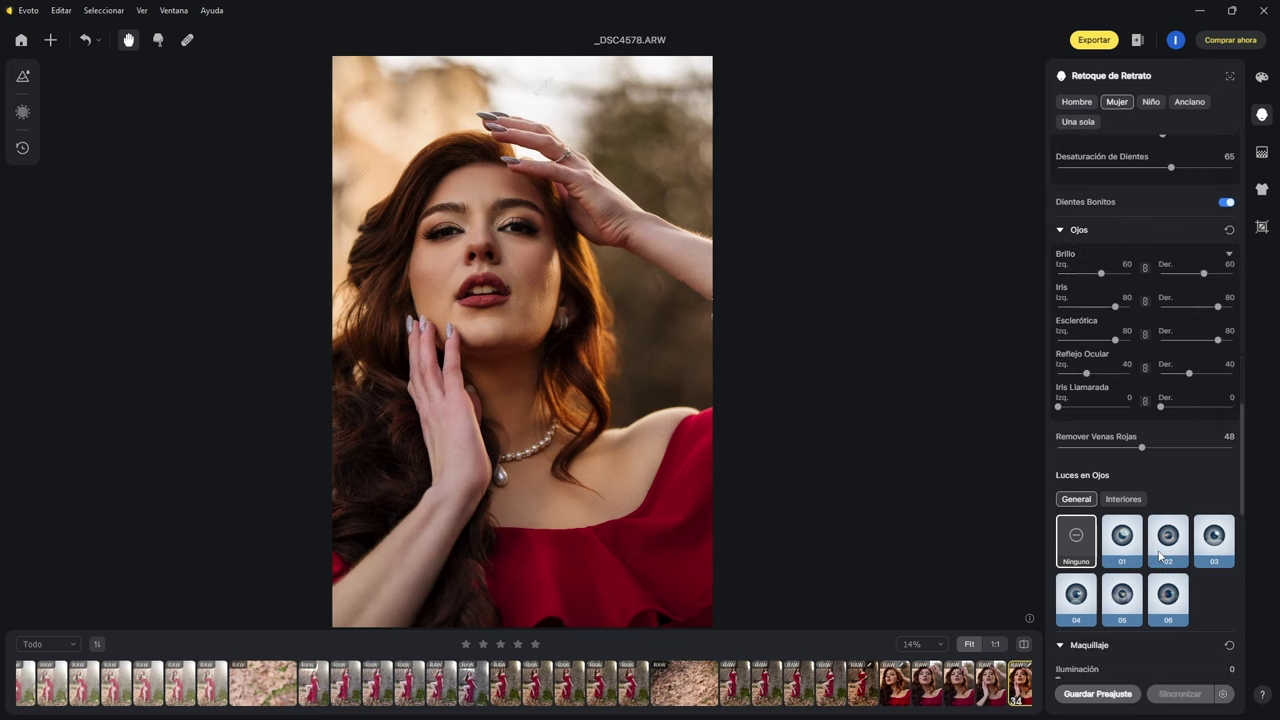
left_click(1123, 498)
left_click(1178, 549)
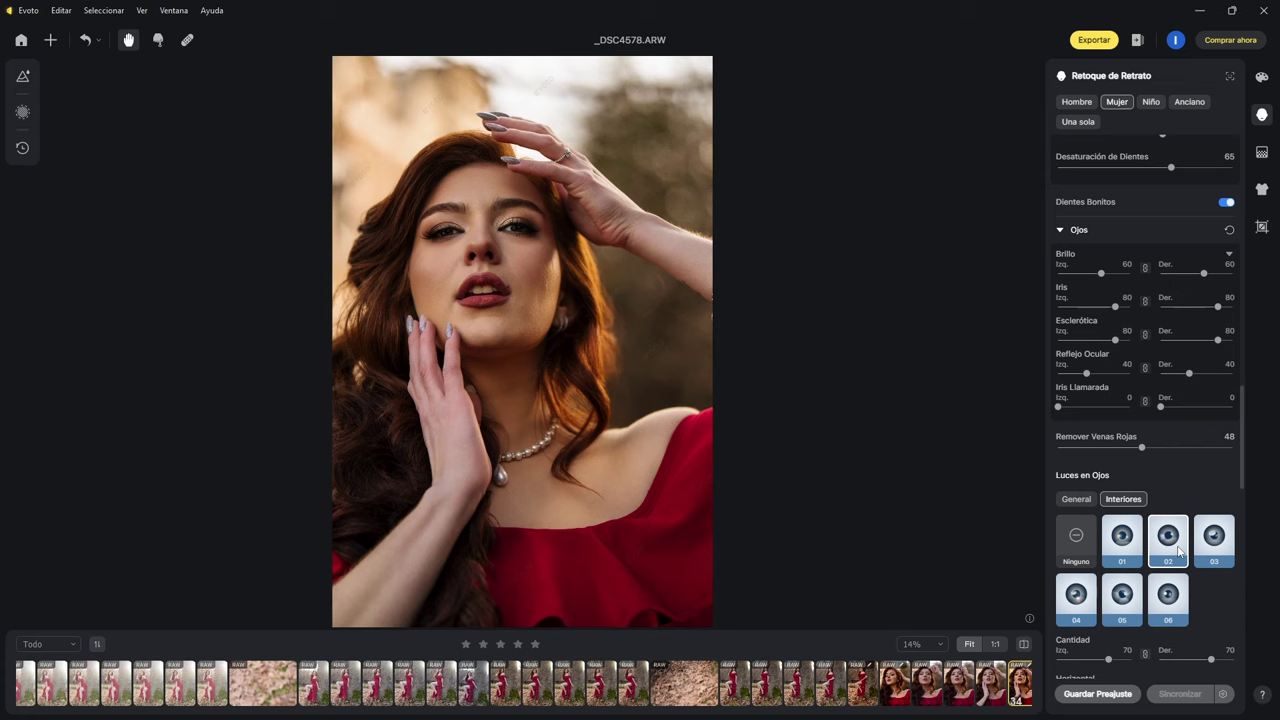
left_click(1168, 600)
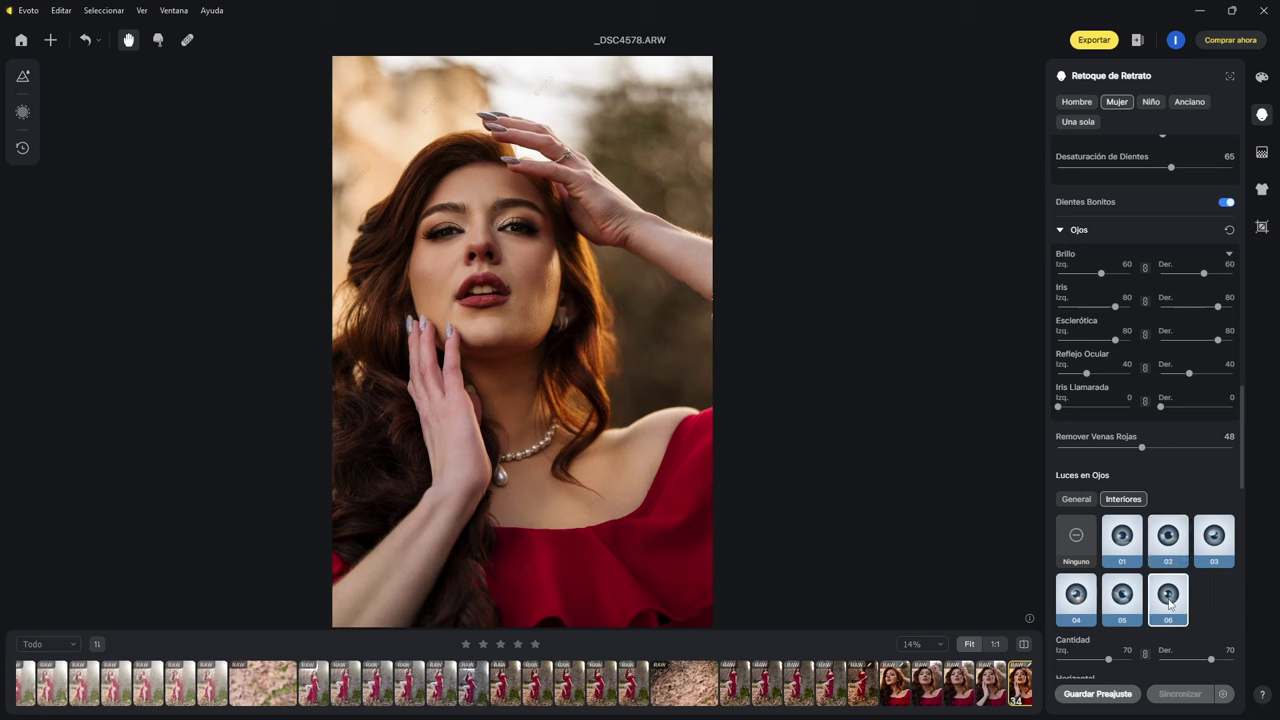
left_click(1220, 540)
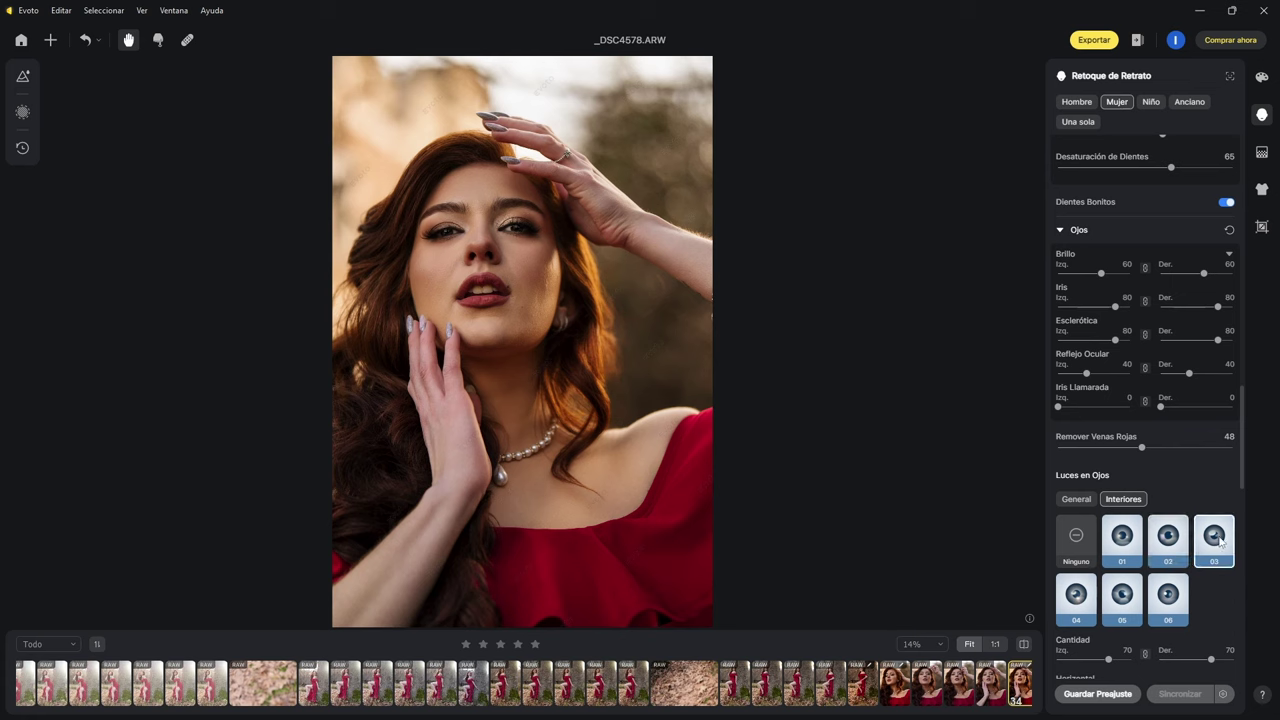
left_click(1125, 598)
left_click(1082, 604)
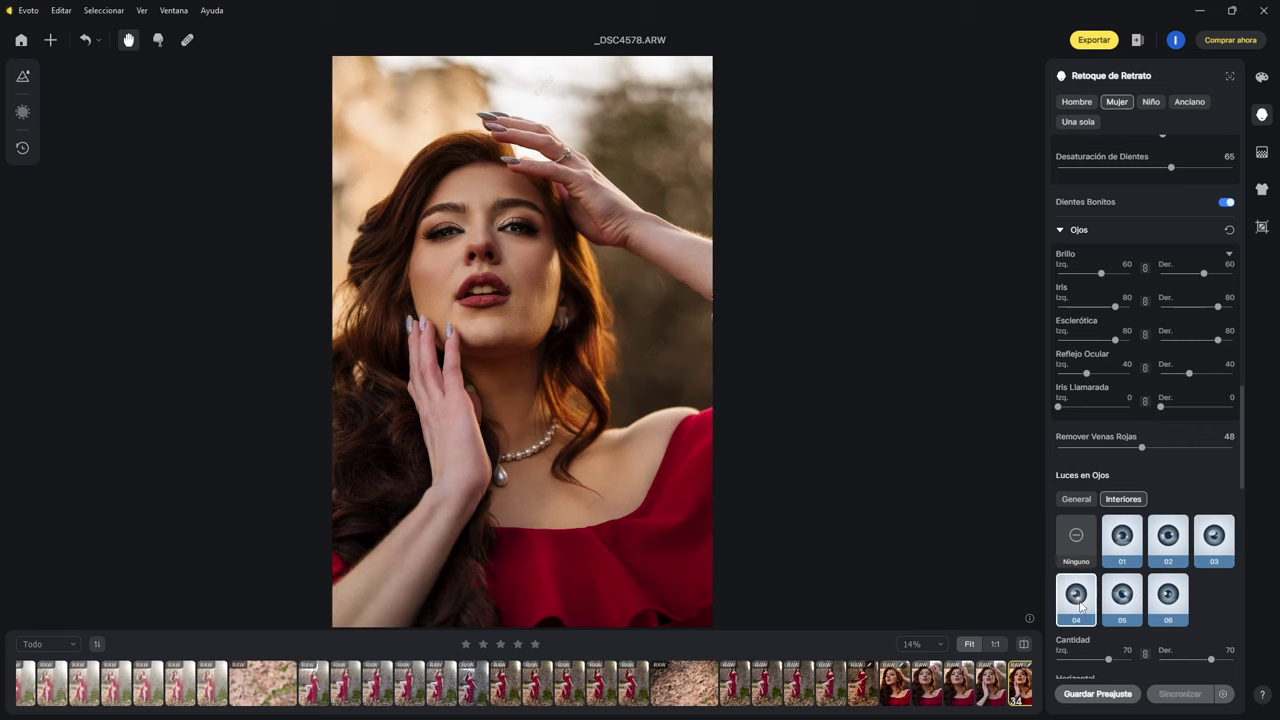
left_click(1175, 550)
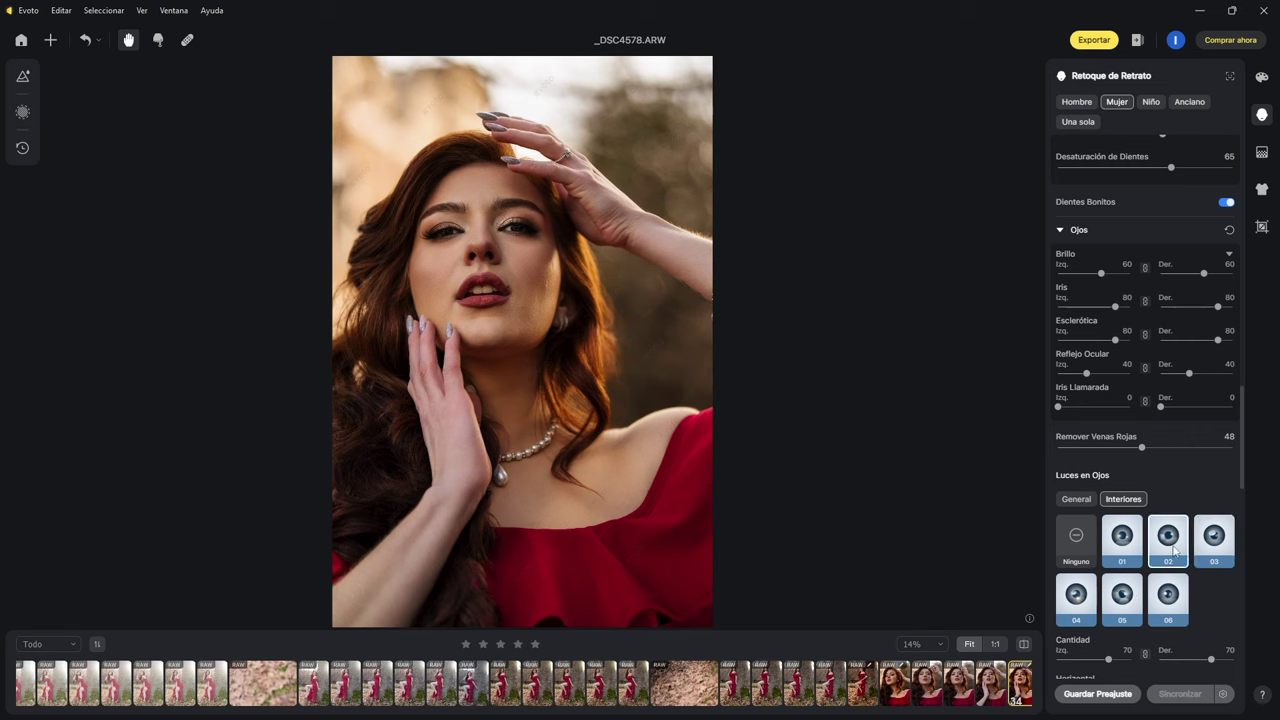
scroll(1180, 545, "down", 3)
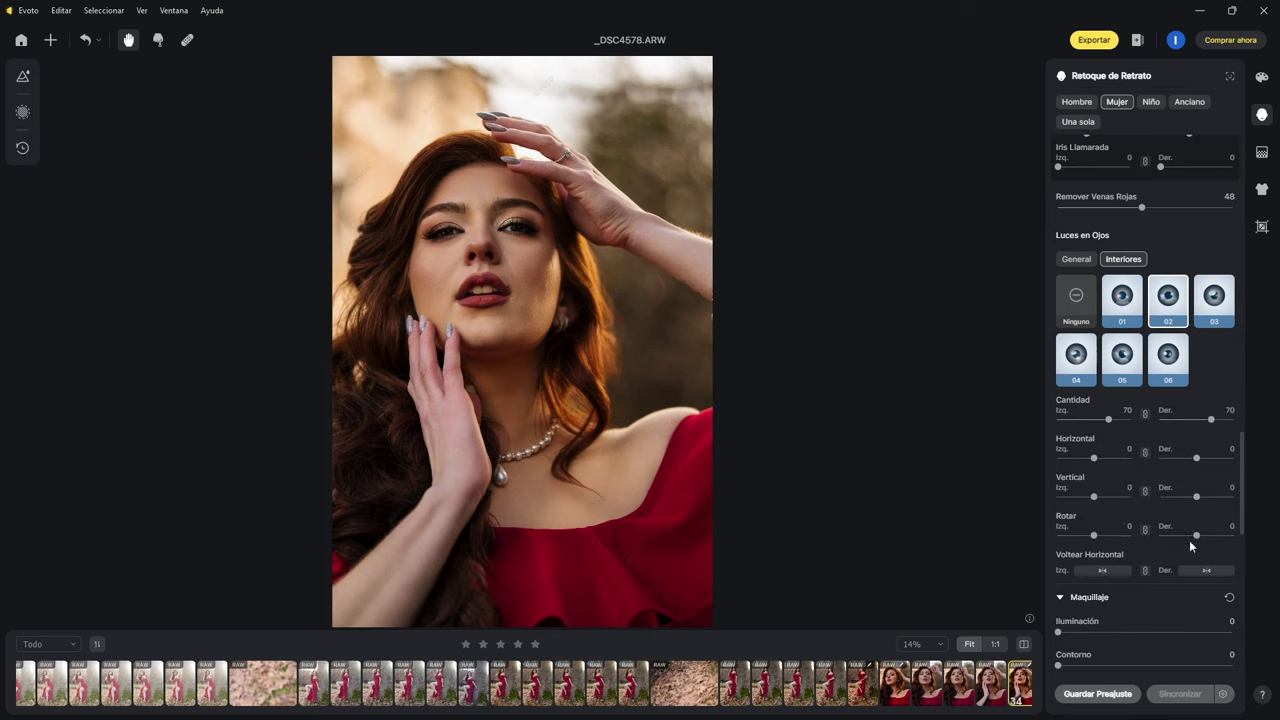
- Examine the retouched close-up portrait at different magnifications, checking the face, eyes, skin and hair
left_click(1030, 652)
left_click(1030, 652)
left_click(1031, 655)
left_click(640, 366)
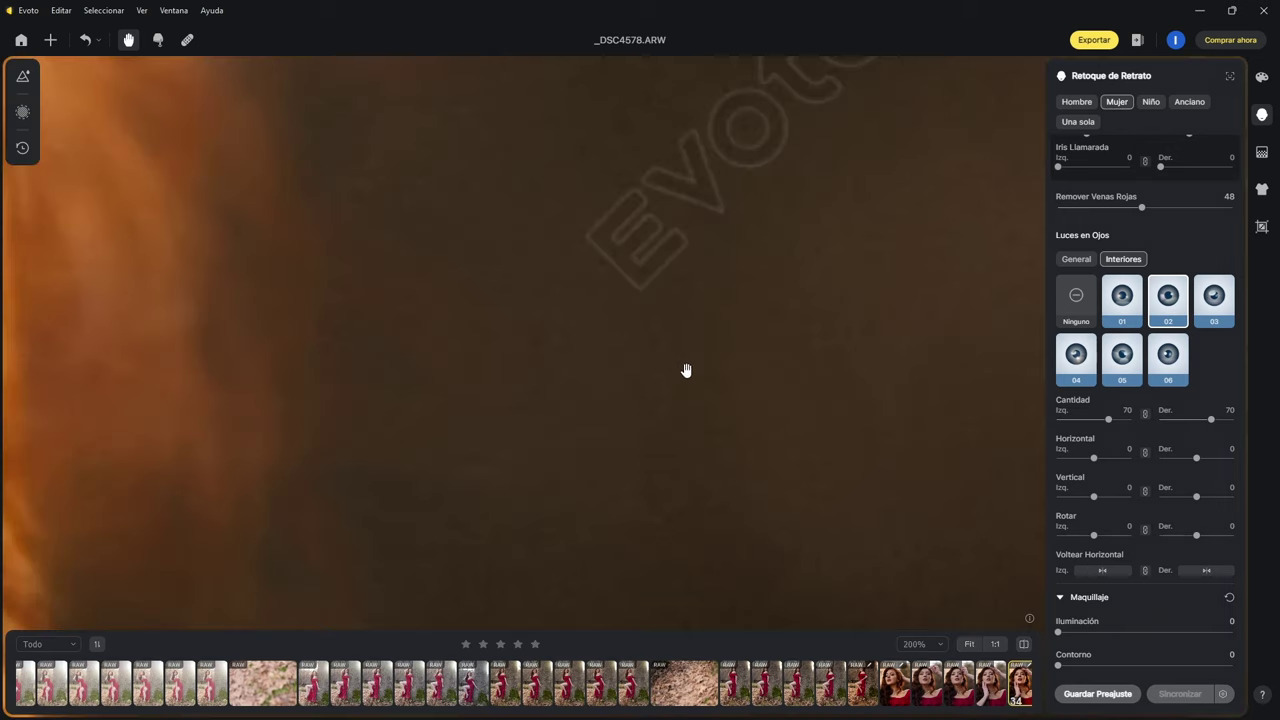
scroll(730, 220, "down", 3)
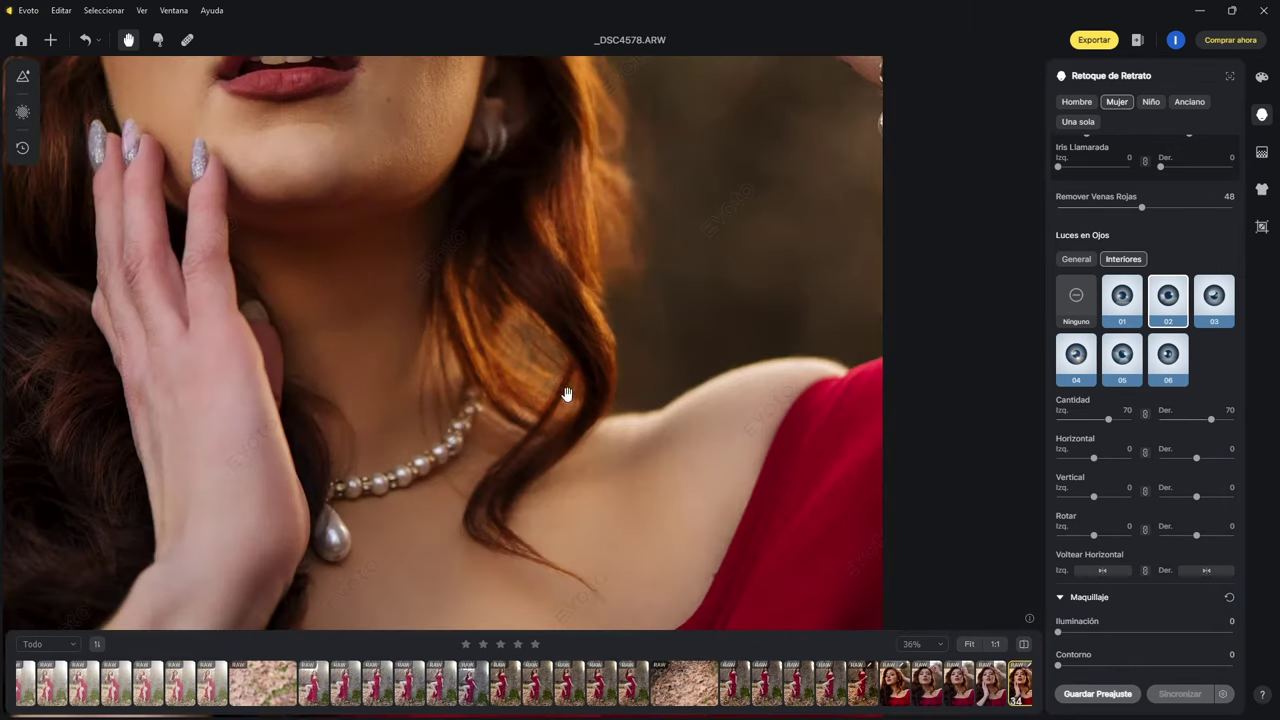
scroll(597, 337, "down", 1)
scroll(590, 335, "down", 1)
scroll(480, 280, "up", 1)
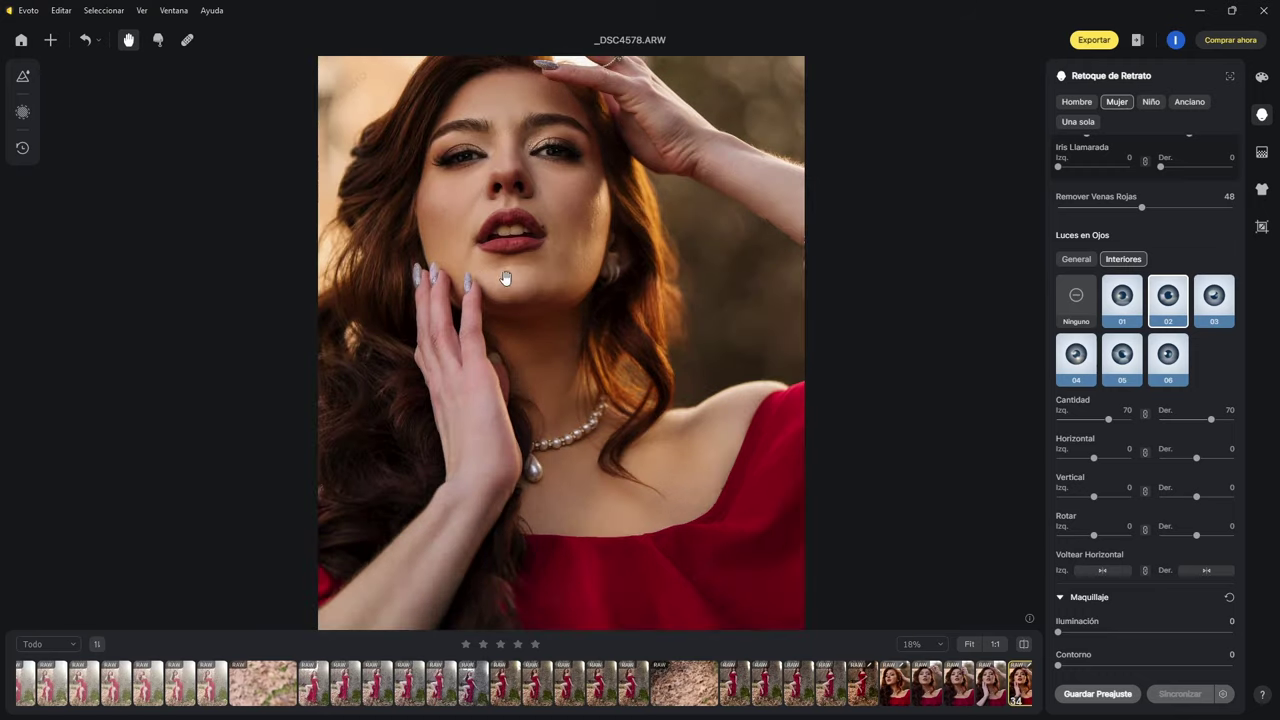
scroll(520, 274, "down", 1)
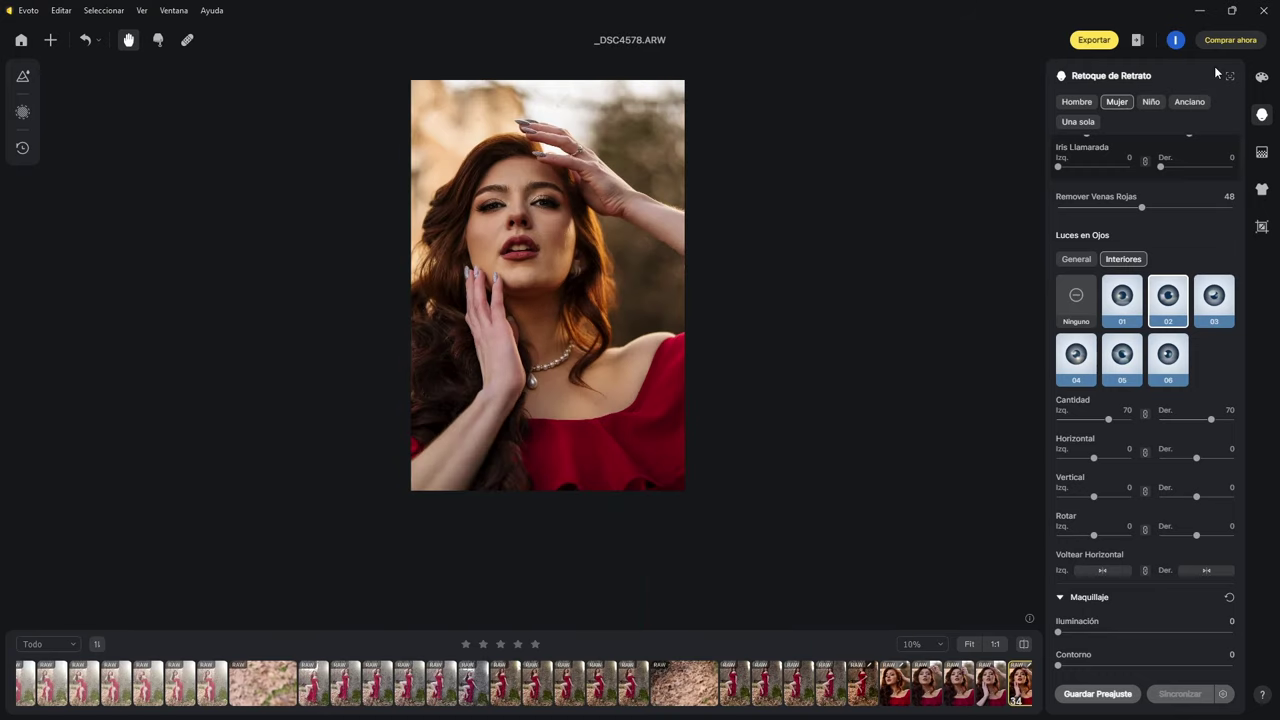
- Review the list of completed exports, return to the editor, and open the photo _DSC4573.ARW
left_click(1138, 41)
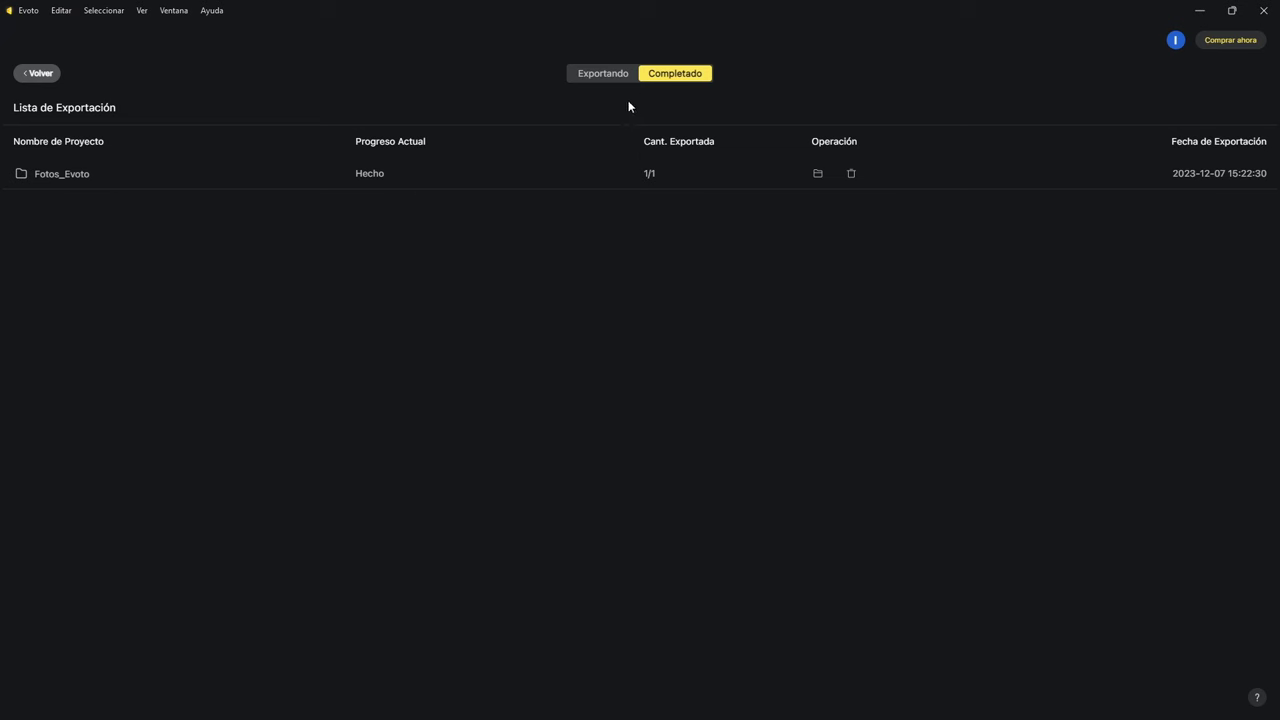
left_click(38, 73)
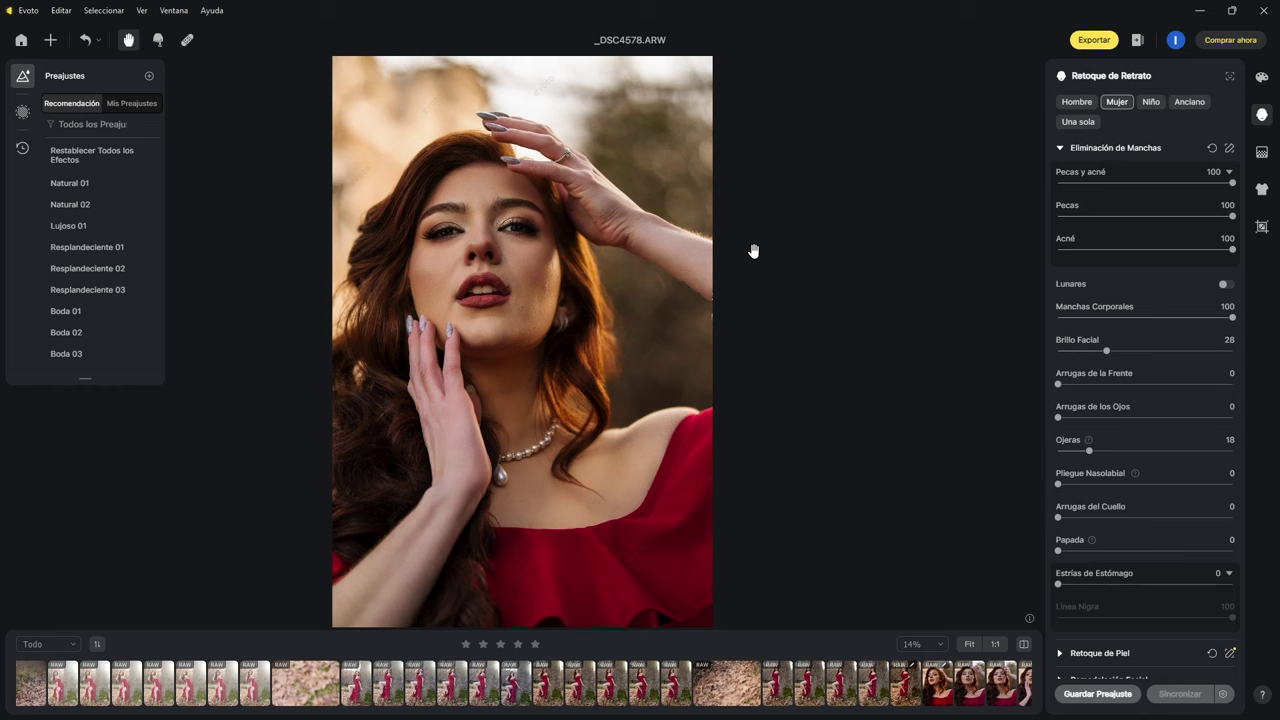
left_click(903, 688)
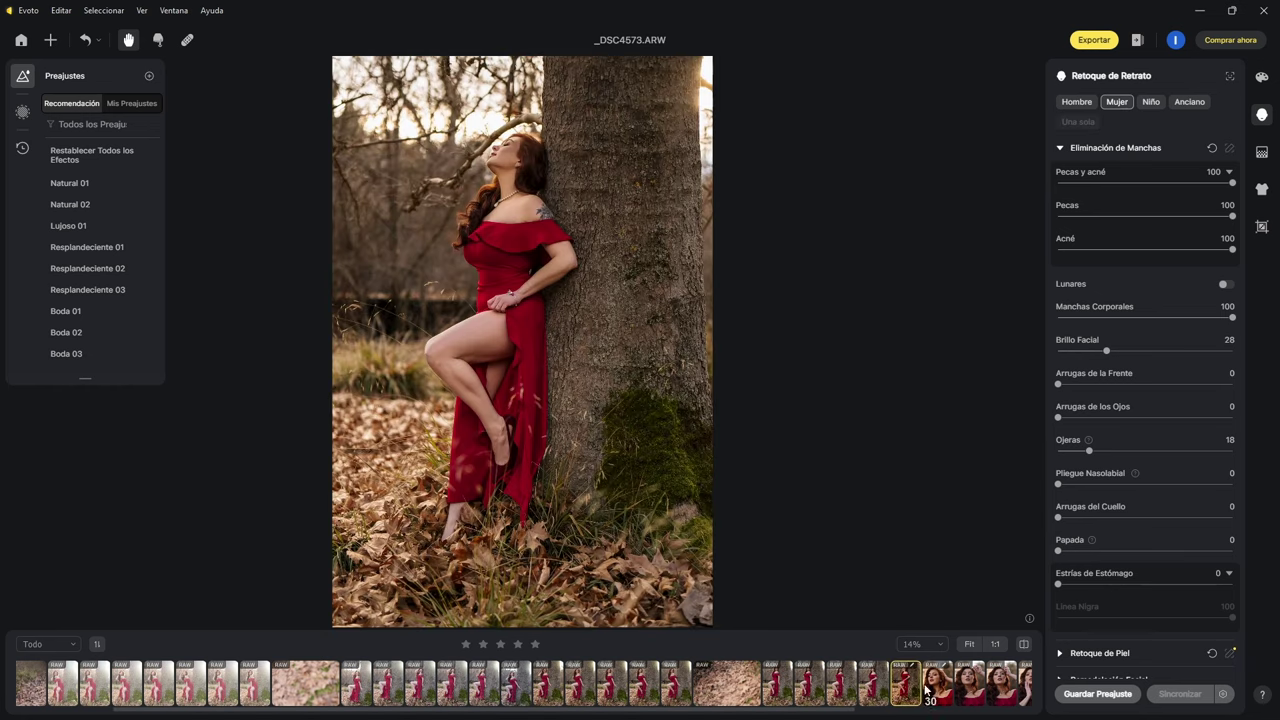